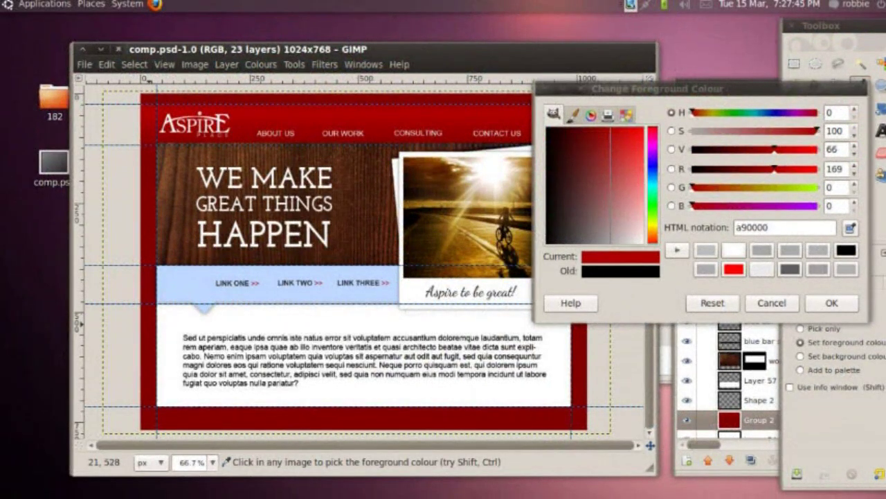
Sample the dark red page border from the foreground colour chooser to check its HTML notation, and discard the picked colour.
{"action": "left_click", "coordinate": [850, 227]}
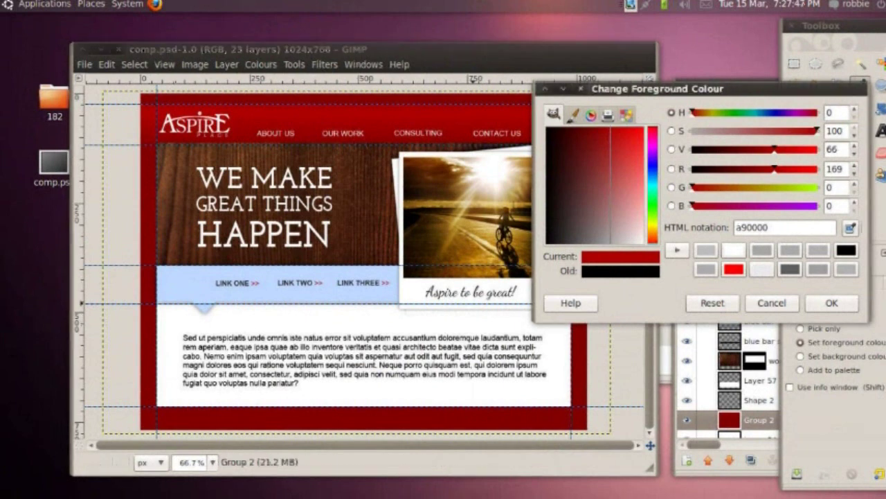
{"action": "left_click", "coordinate": [150, 348]}
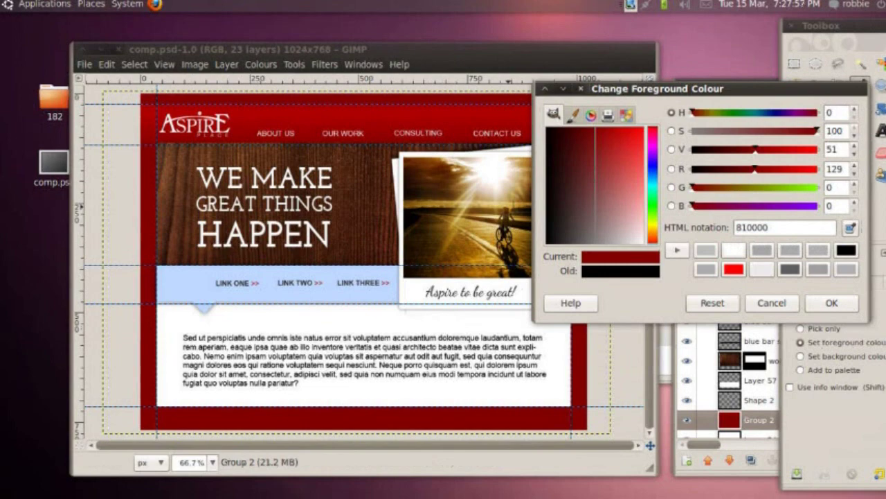
{"action": "left_click", "coordinate": [157, 125]}
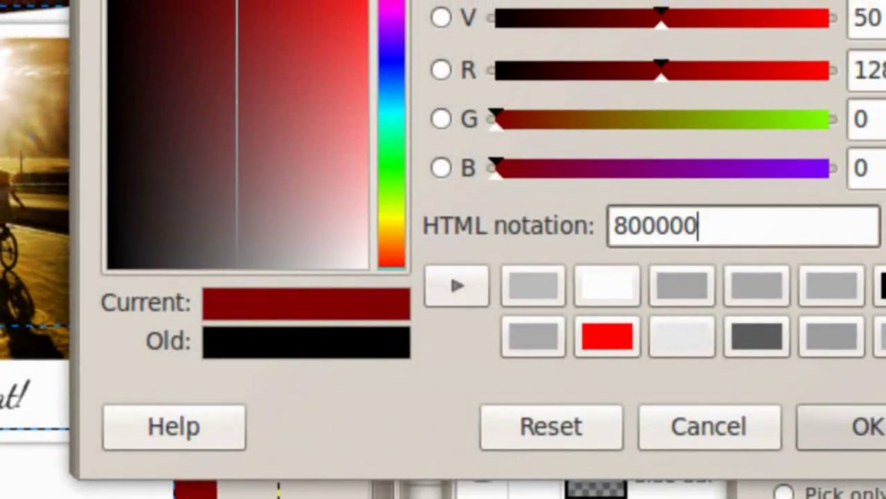
{"action": "key", "text": "ctrl+a"}
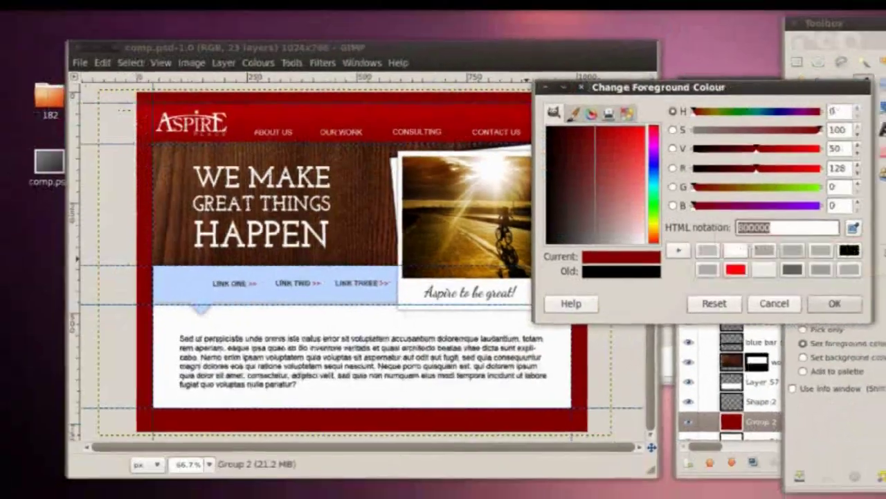
{"action": "left_click", "coordinate": [771, 303]}
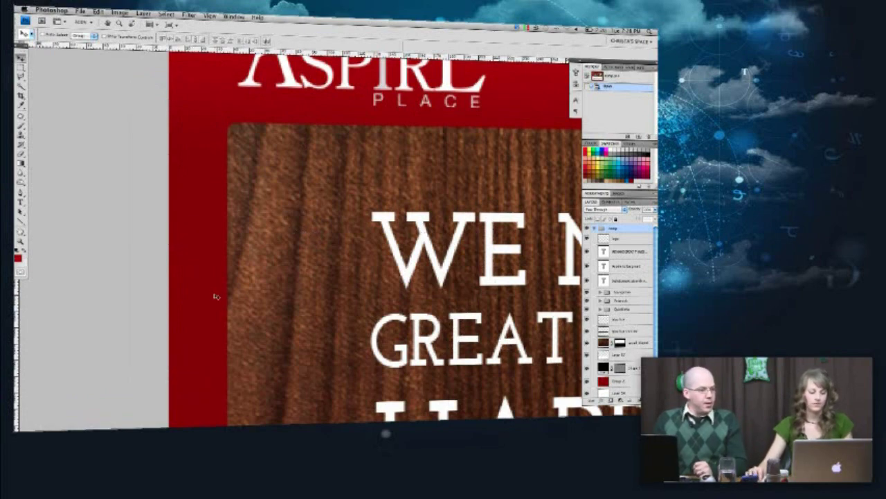
In Photoshop, sample the dark red near the page's lower-left corner with the Eyedropper and check its hex value in the Color Picker.
{"action": "scroll", "coordinate": [216, 298], "scroll_direction": "down", "scroll_amount": 10}
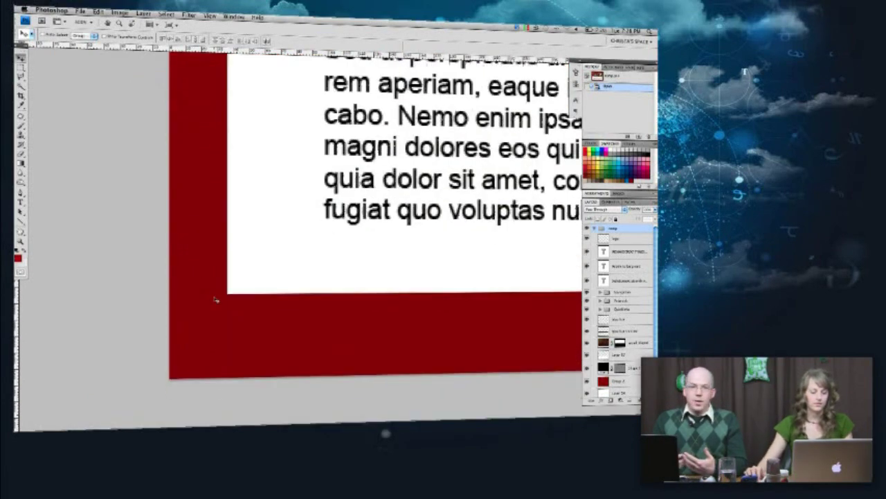
{"action": "scroll", "coordinate": [215, 369], "scroll_direction": "down", "scroll_amount": 3}
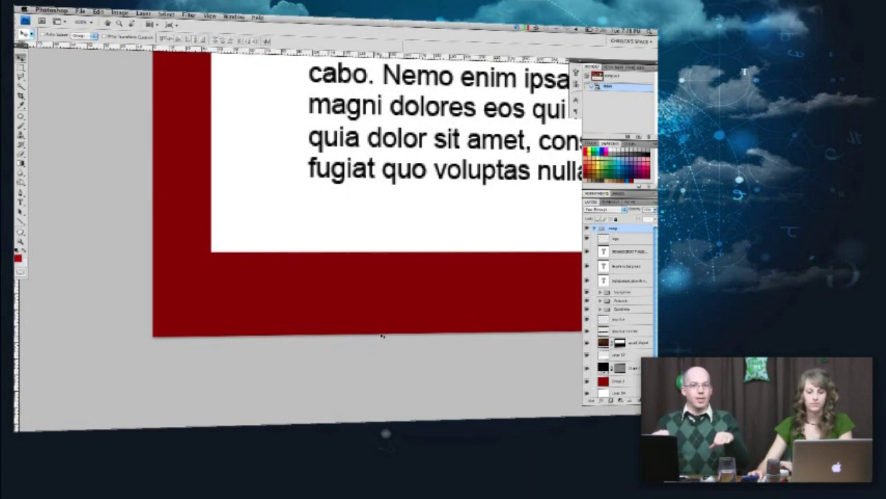
{"action": "scroll", "coordinate": [382, 335], "scroll_direction": "left", "scroll_amount": 1}
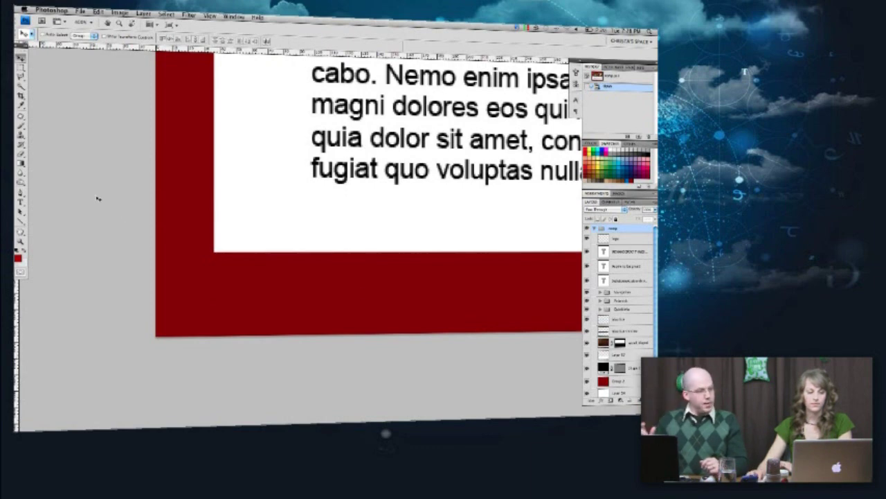
{"action": "key", "text": "i"}
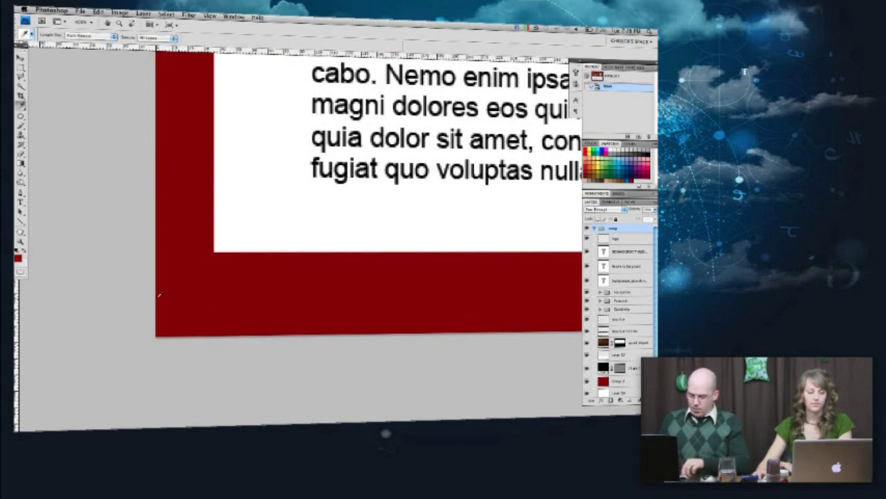
{"action": "scroll", "coordinate": [158, 295], "scroll_direction": "up", "scroll_amount": 2}
{"action": "left_click", "coordinate": [18, 258]}
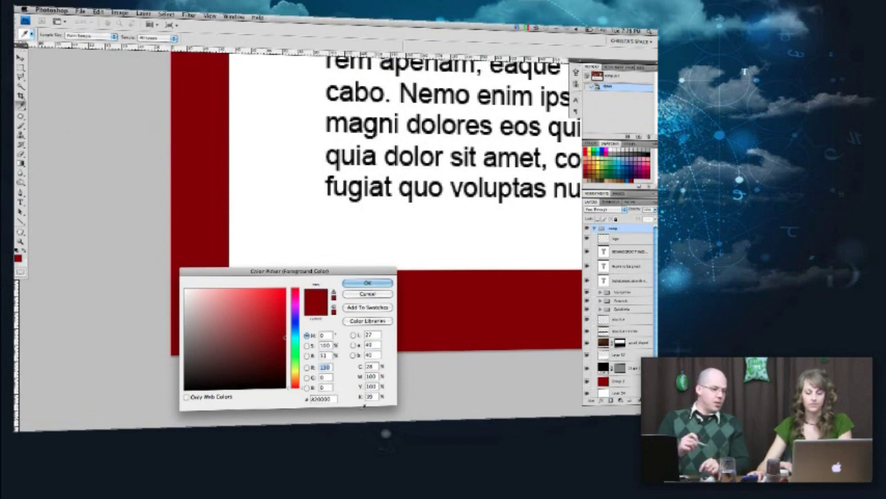
{"action": "left_click", "coordinate": [363, 295]}
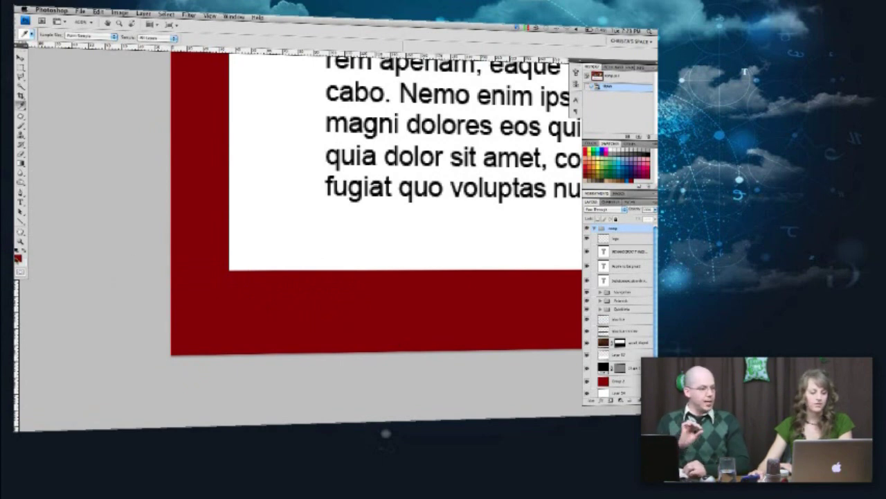
{"action": "left_click", "coordinate": [17, 257]}
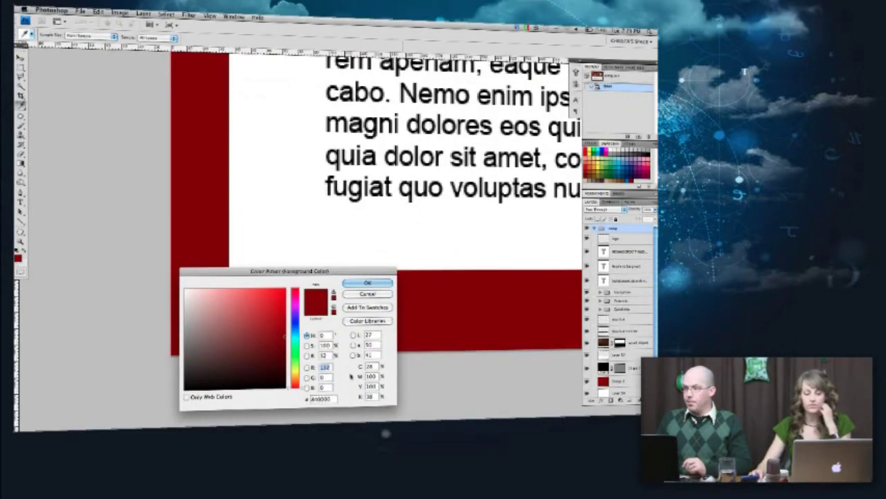
{"action": "left_click", "coordinate": [368, 282]}
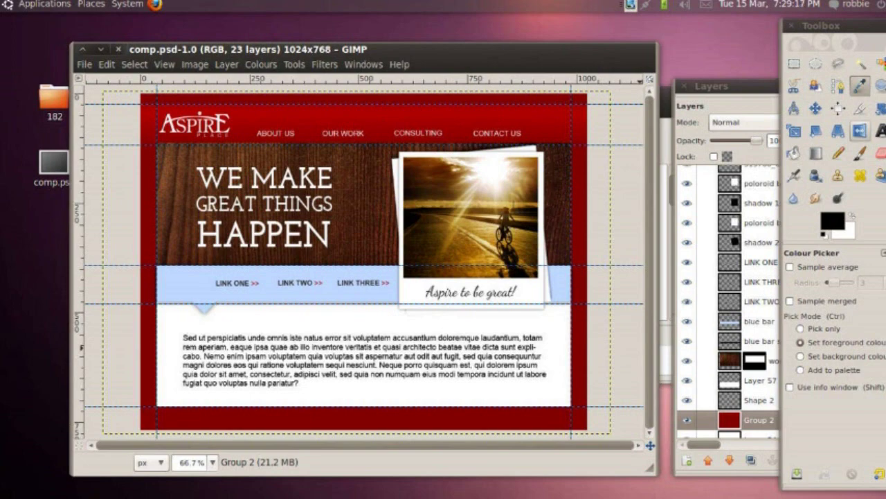
In GIMP, set the foreground colour by sampling the dark red at the very bottom edge of the page border.
{"action": "left_click", "coordinate": [859, 85]}
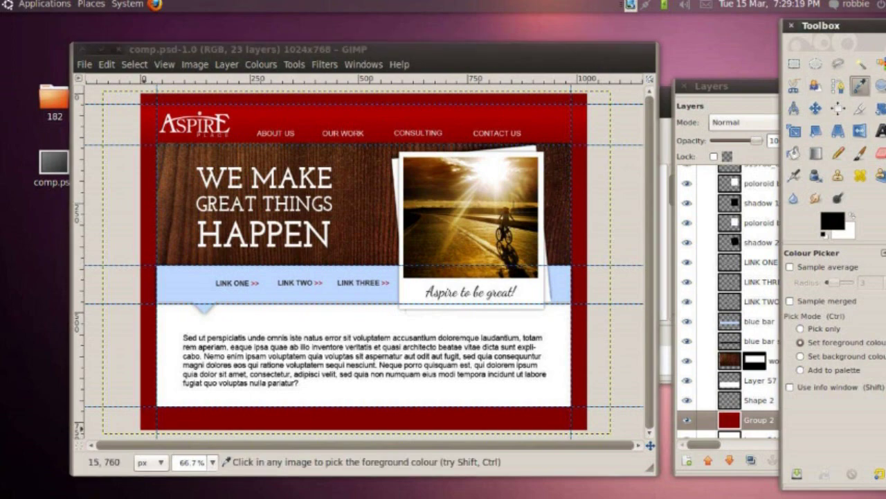
{"action": "left_click_drag", "start_coordinate": [273, 49], "coordinate": [281, 35]}
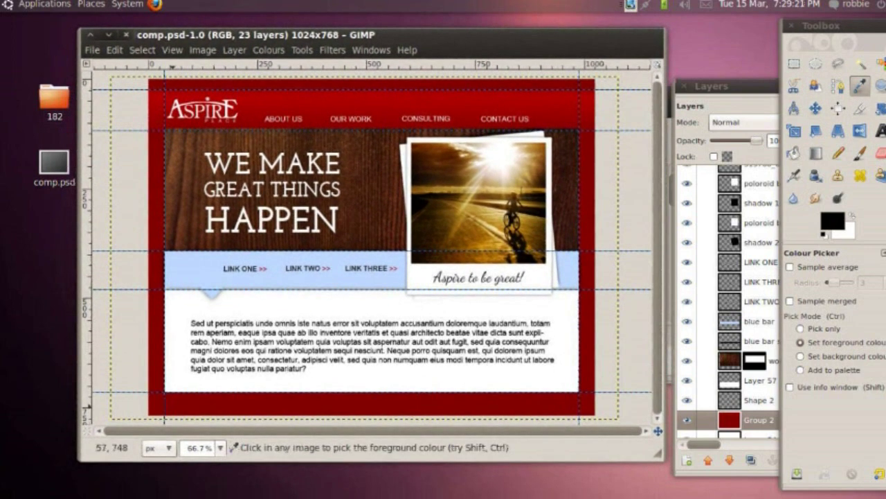
{"action": "key", "text": "shift+plus"}
{"action": "key", "text": "shift+plus"}
{"action": "key", "text": "shift+plus"}
{"action": "key", "text": "shift+plus"}
{"action": "key", "text": "shift+plus"}
{"action": "key", "text": "shift+plus"}
{"action": "key", "text": "shift+plus"}
{"action": "key", "text": "shift+plus"}
{"action": "key", "text": "shift+plus"}
{"action": "key", "text": "shift+plus"}
{"action": "key", "text": "shift+plus"}
{"action": "key", "text": "shift+plus"}
{"action": "key", "text": "shift+plus"}
{"action": "key", "text": "shift+plus"}
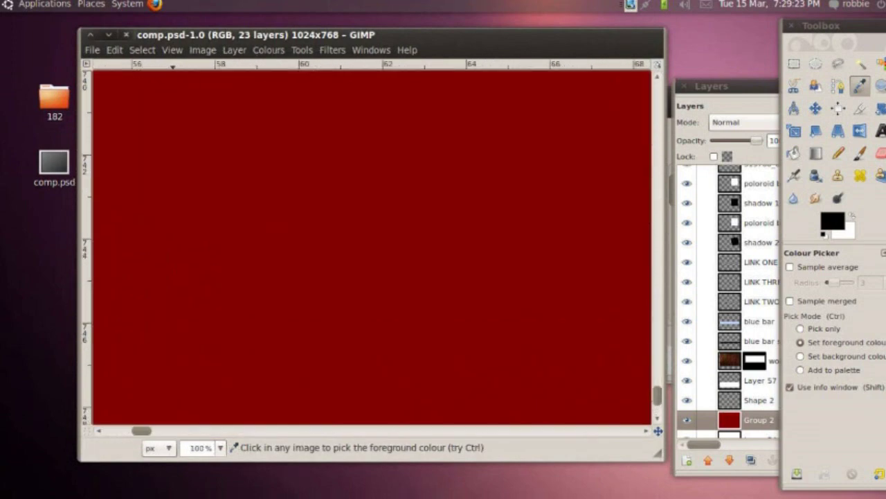
{"action": "scroll", "coordinate": [372, 246], "scroll_direction": "down", "scroll_amount": 5}
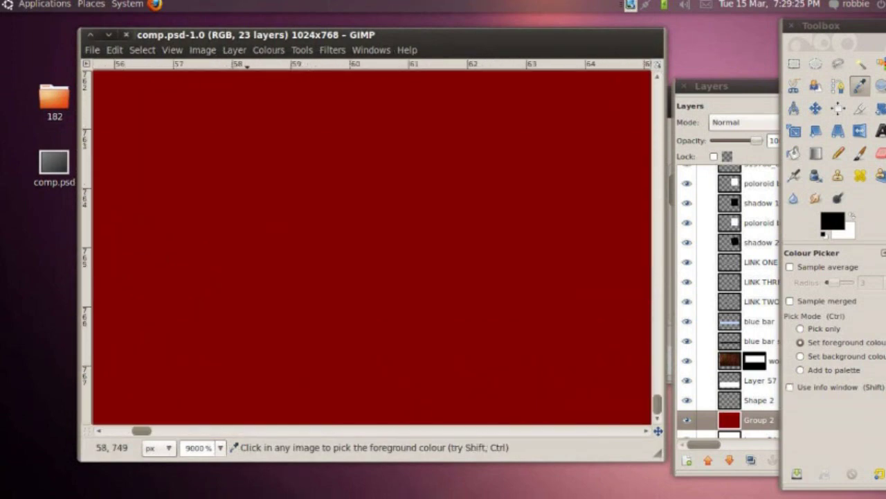
{"action": "left_click", "coordinate": [278, 418]}
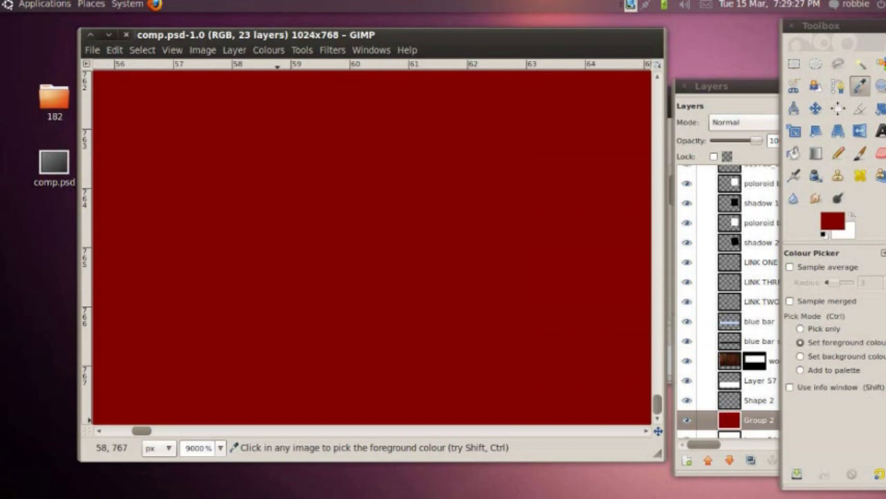
Check the sampled red's HTML notation and swap the foreground and background colours.
{"action": "left_click", "coordinate": [832, 220]}
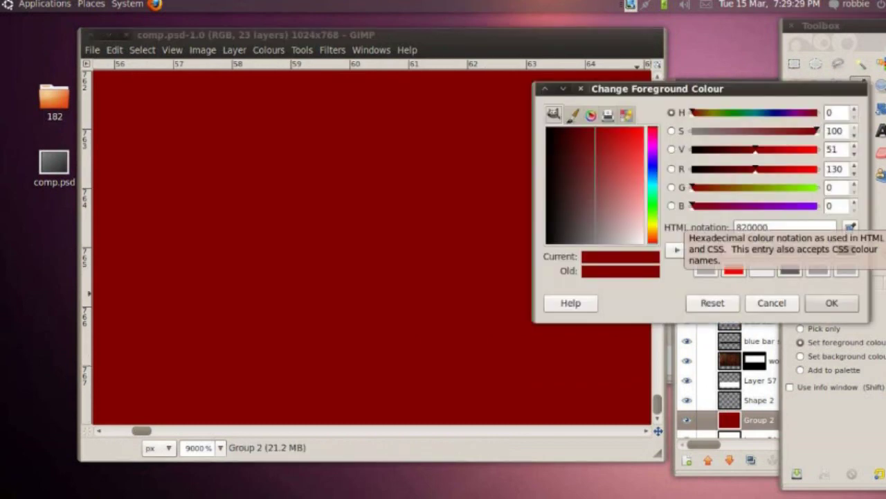
{"action": "left_click", "coordinate": [832, 302]}
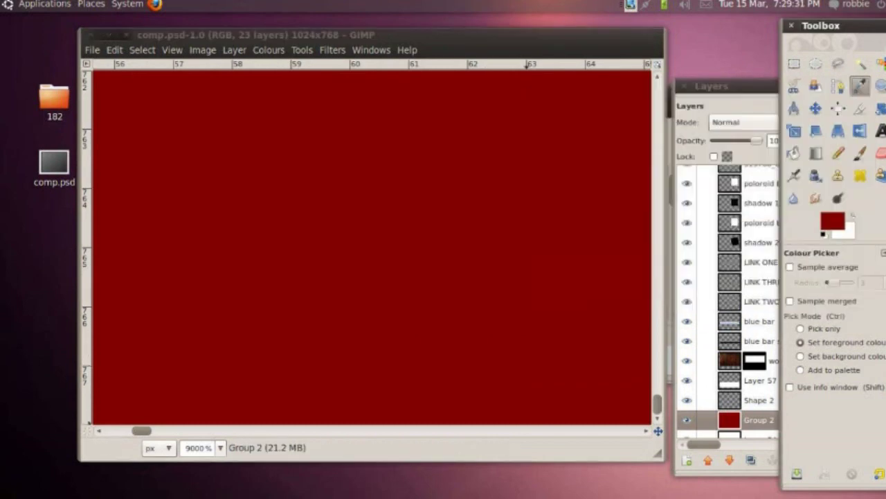
{"action": "left_click", "coordinate": [832, 220]}
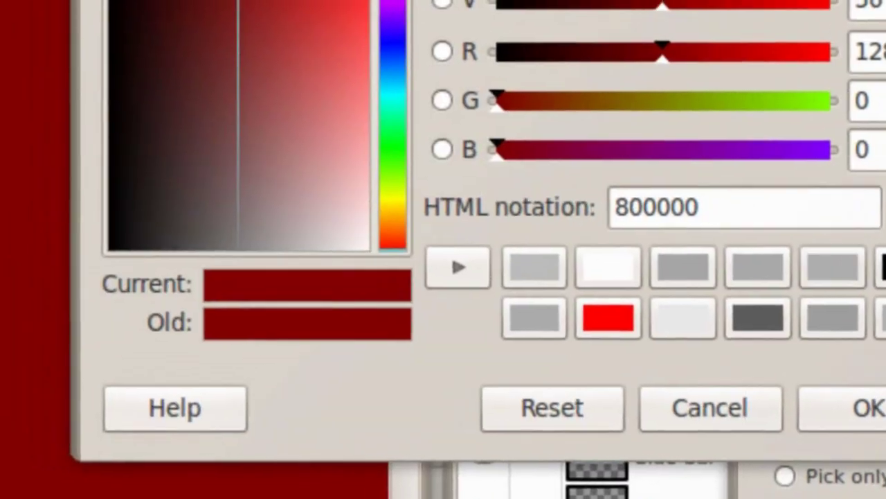
{"action": "double_click", "coordinate": [720, 171]}
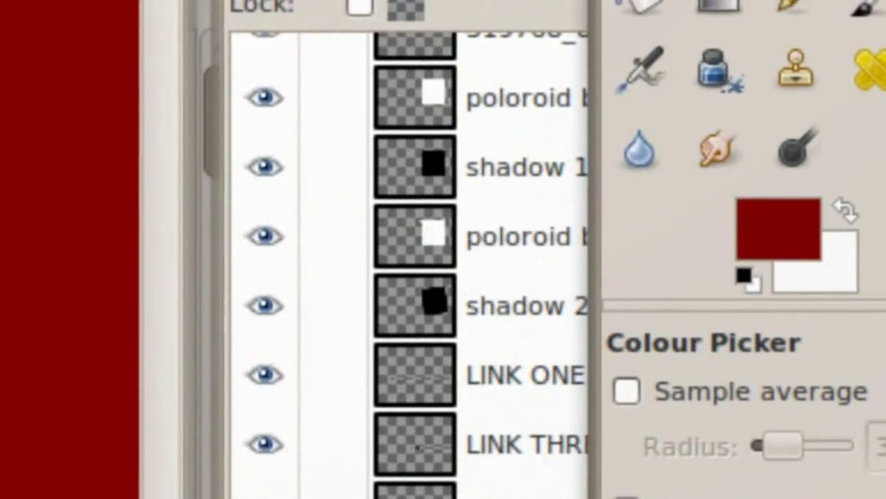
{"action": "key", "text": "x"}
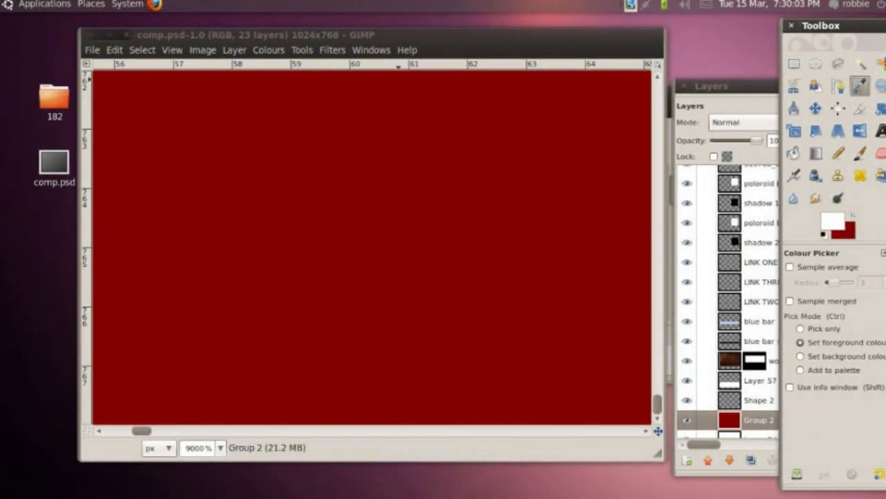
Extend the image canvas to a height of 2000 pixels, keeping the 1024-pixel width and the offset at 0.
{"action": "key", "text": "alt+Tab"}
{"action": "key", "text": "minus"}
{"action": "key", "text": "minus"}
{"action": "key", "text": "minus"}
{"action": "key", "text": "minus"}
{"action": "key", "text": "1"}
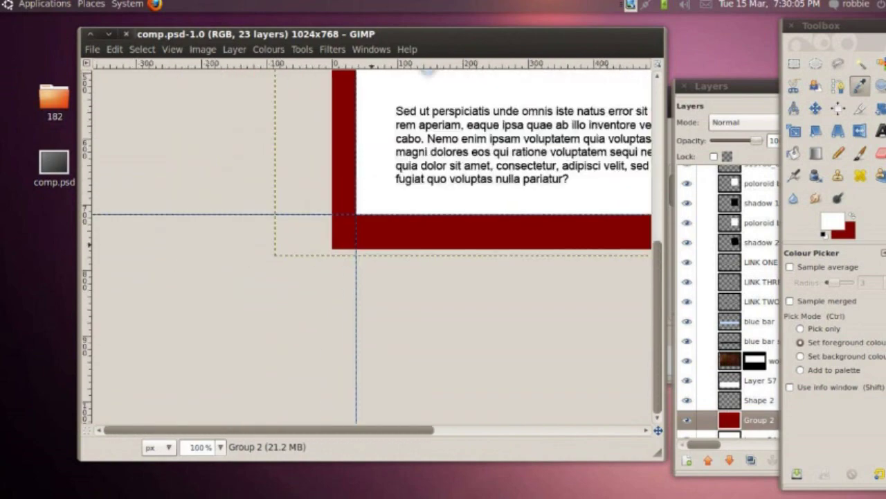
{"action": "key", "text": "minus"}
{"action": "key", "text": "minus"}
{"action": "key", "text": "minus"}
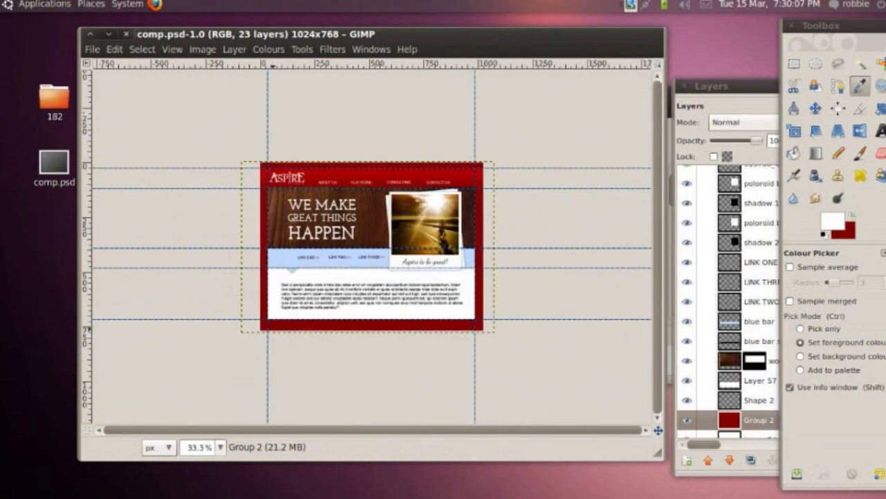
{"action": "key", "text": "plus"}
{"action": "key", "text": "plus"}
{"action": "key", "text": "minus"}
{"action": "key", "text": "minus"}
{"action": "right_click", "coordinate": [414, 278]}
{"action": "mouse_move", "coordinate": [440, 354]}
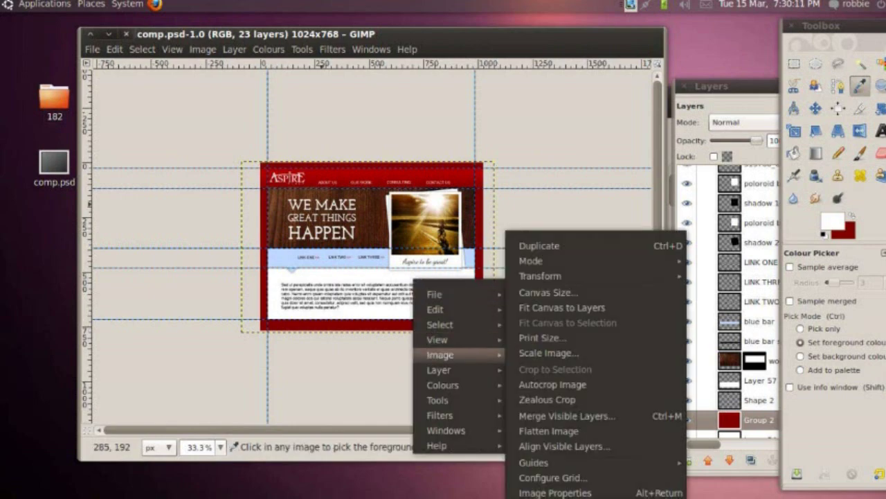
{"action": "left_click", "coordinate": [554, 292]}
{"action": "key", "text": "Tab"}
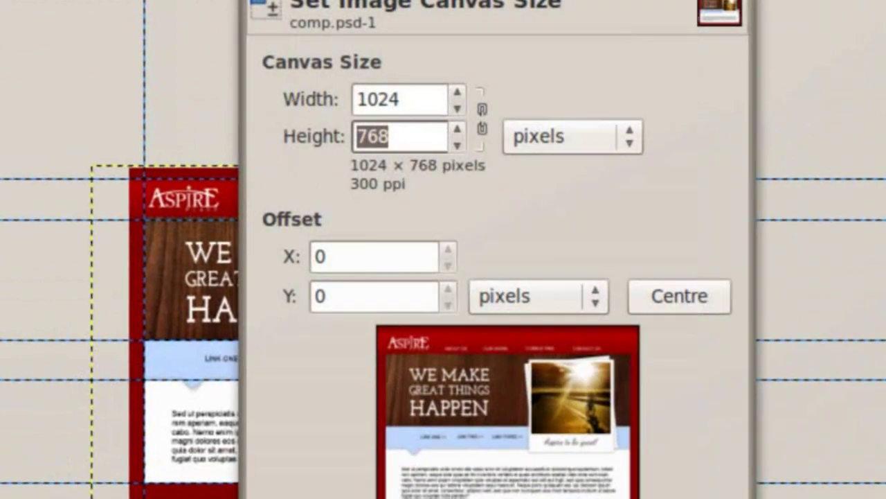
{"action": "type", "text": "2000"}
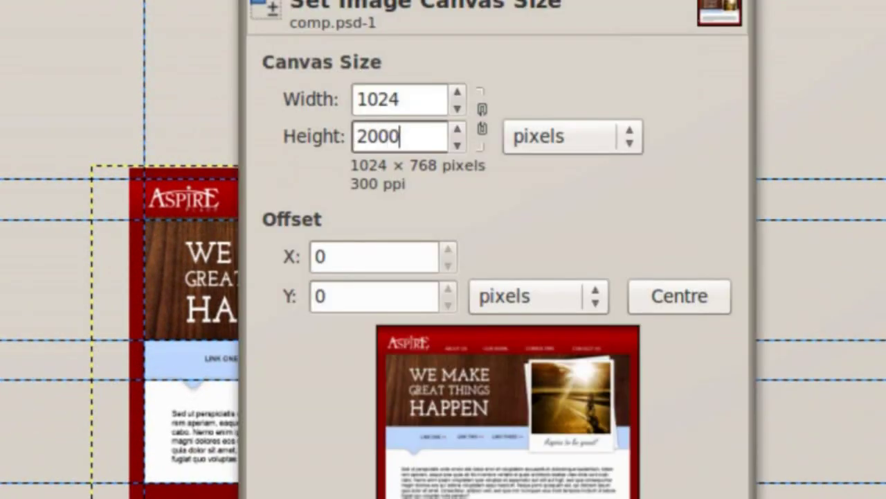
{"action": "key", "text": "Tab"}
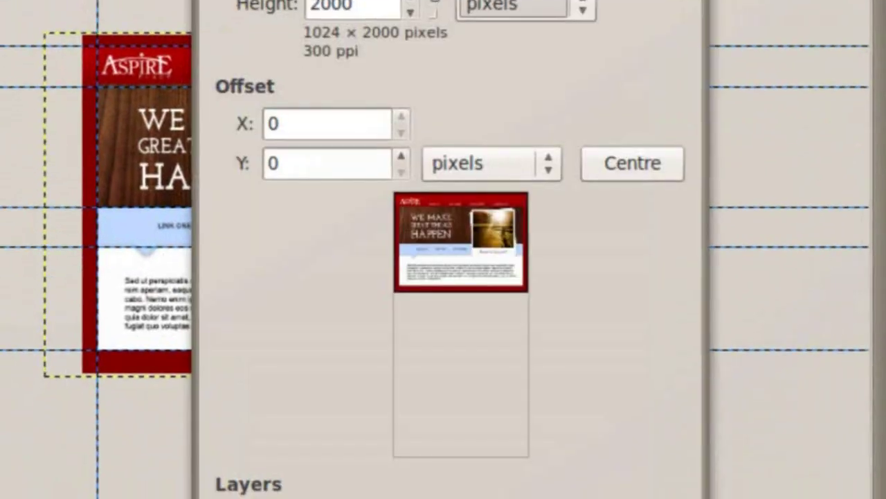
{"action": "key", "text": "Return"}
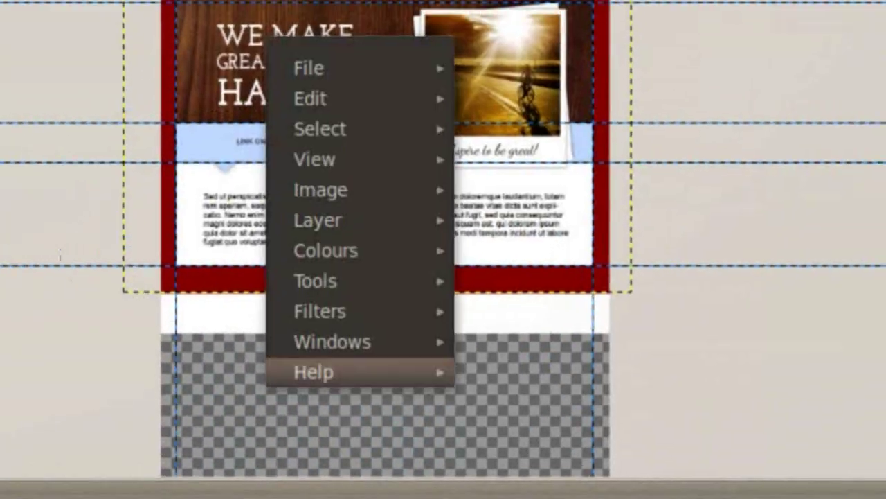
Add a 1024 × 2000 px layer filled with the background colour and move it directly below the Group 2 layer.
{"action": "left_click", "coordinate": [538, 260]}
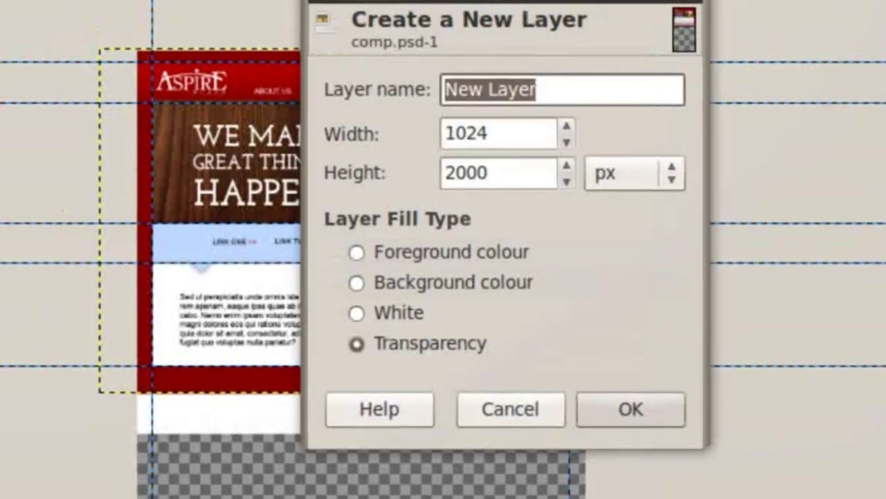
{"action": "left_click", "coordinate": [358, 278]}
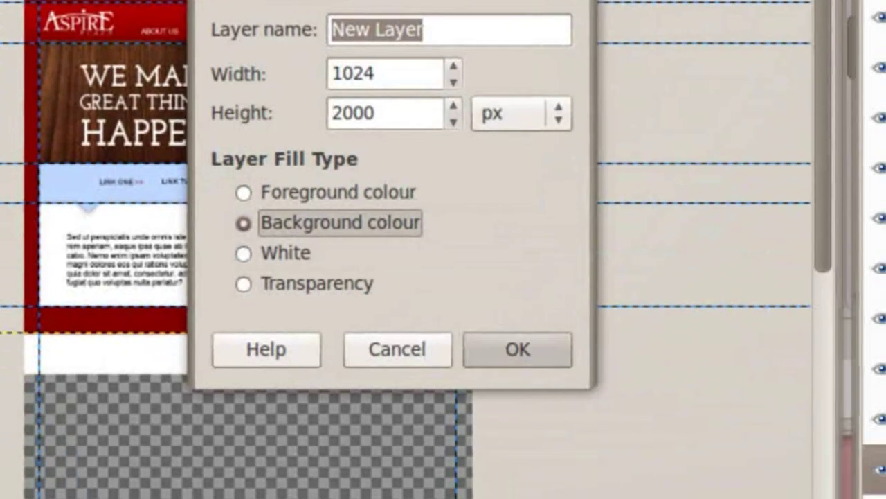
{"action": "left_click", "coordinate": [630, 404]}
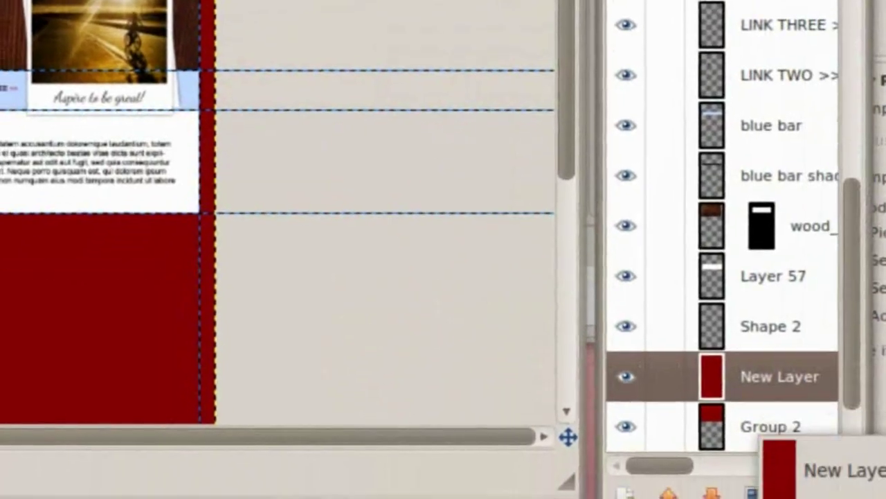
{"action": "left_click_drag", "start_coordinate": [755, 431], "coordinate": [752, 428]}
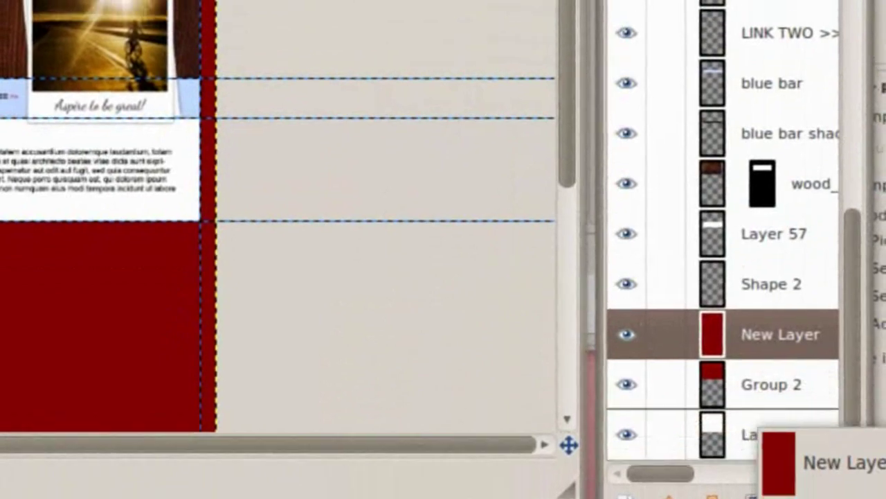
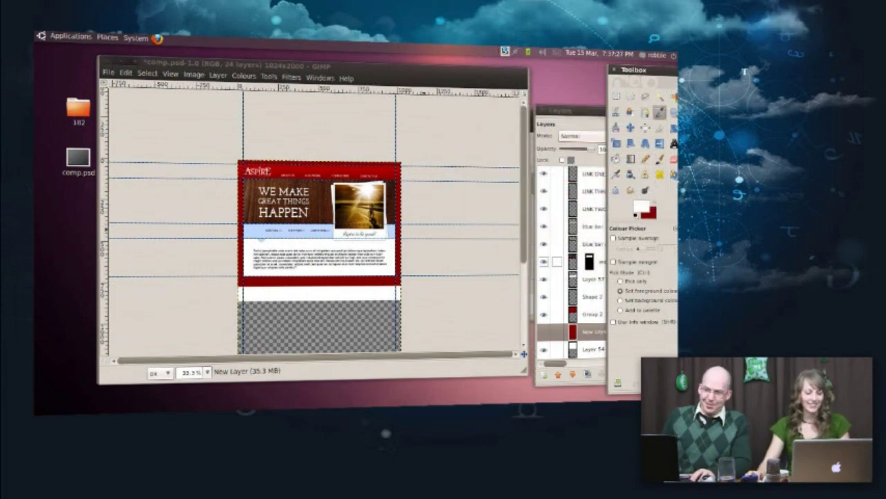
{"action": "key", "text": "alt+Tab"}
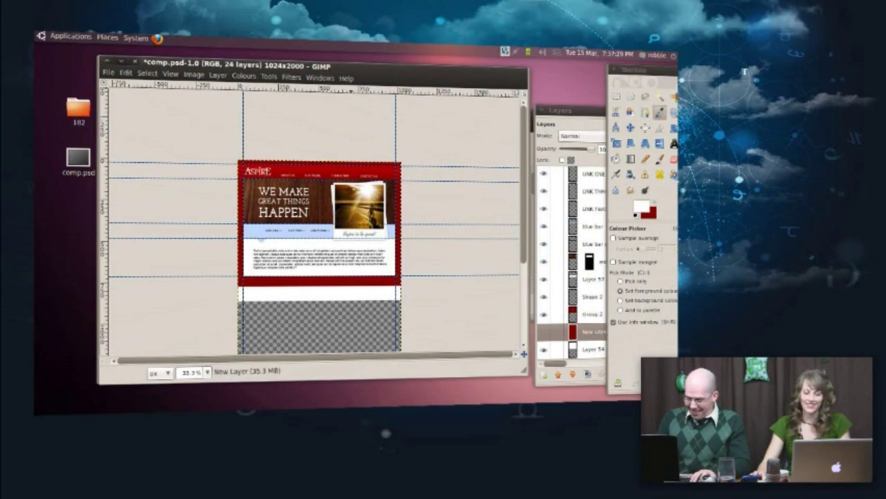
{"action": "key", "text": "plus"}
{"action": "key", "text": "plus"}
{"action": "key", "text": "plus"}
{"action": "key", "text": "plus"}
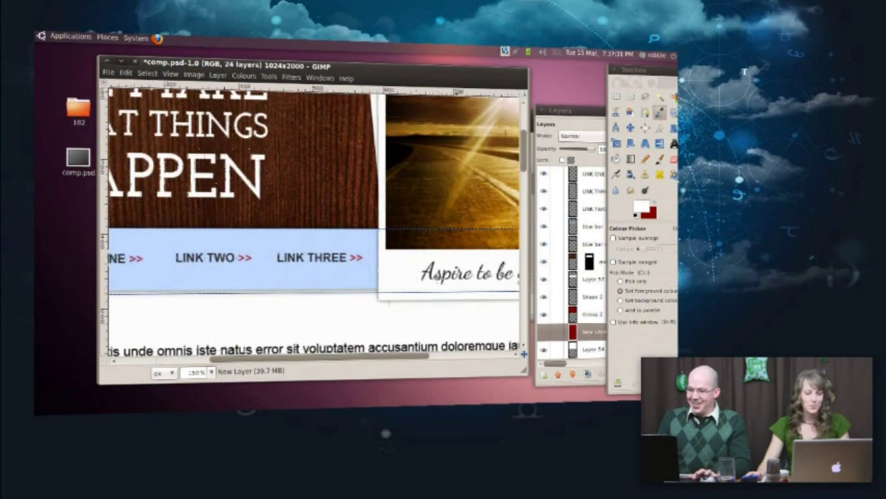
{"action": "key", "text": "minus"}
{"action": "key", "text": "minus"}
{"action": "key", "text": "minus"}
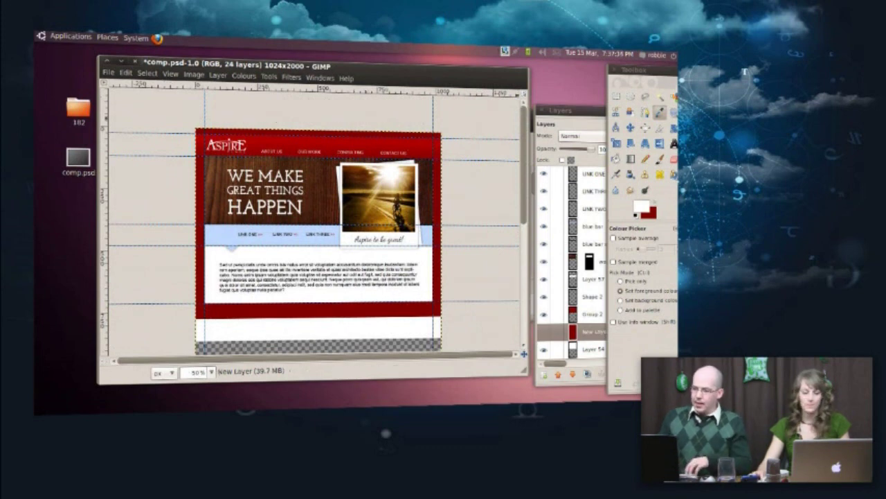
Set the background colour to the HTML notation 7f1418.
{"action": "left_click", "coordinate": [652, 213]}
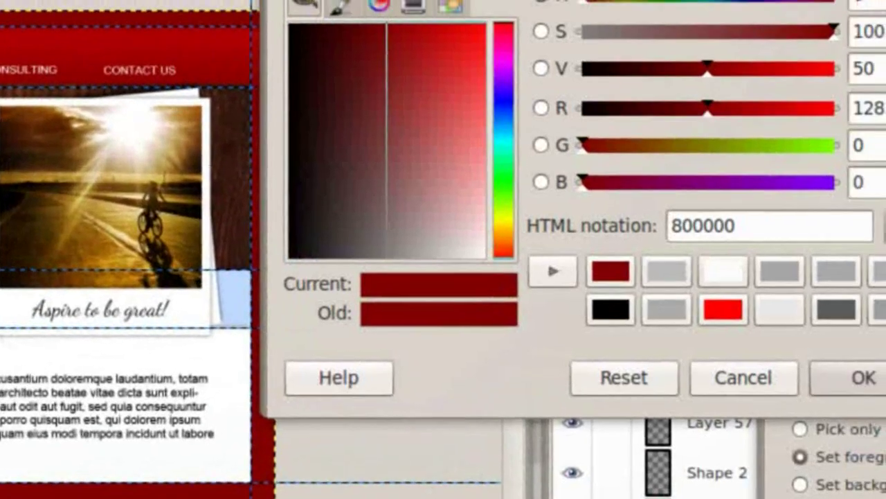
{"action": "double_click", "coordinate": [702, 226]}
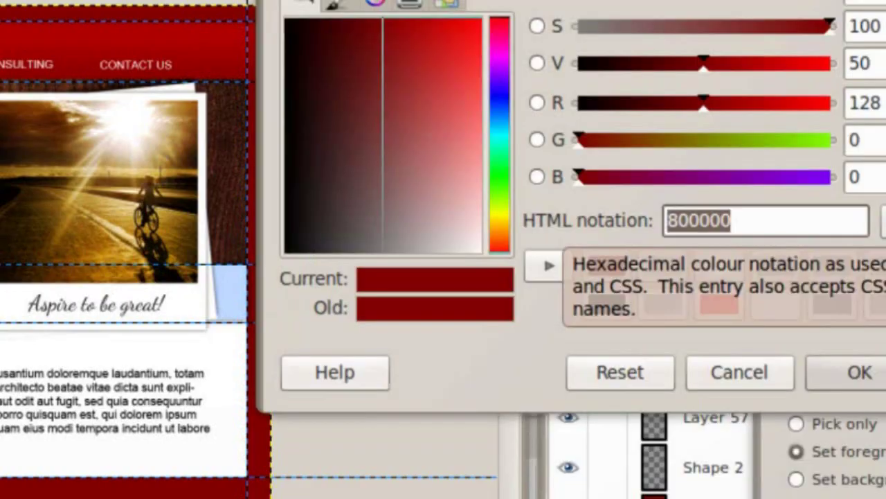
{"action": "type", "text": "7f1418"}
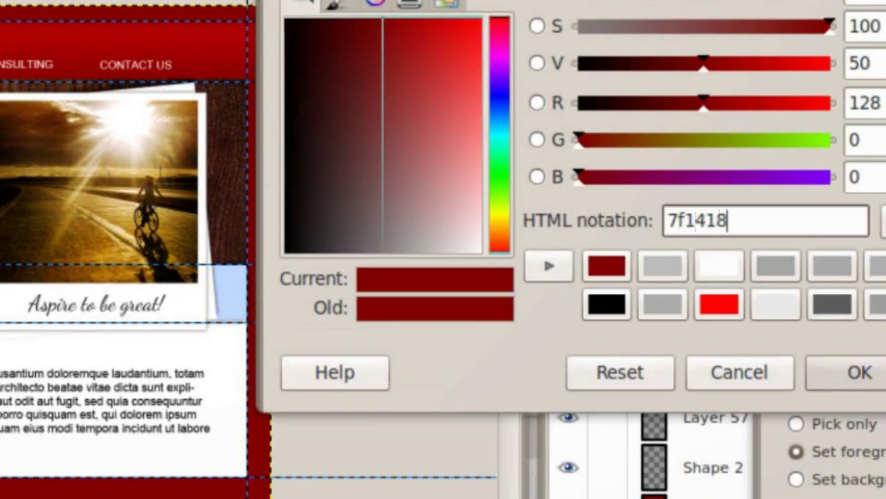
{"action": "key", "text": "Return"}
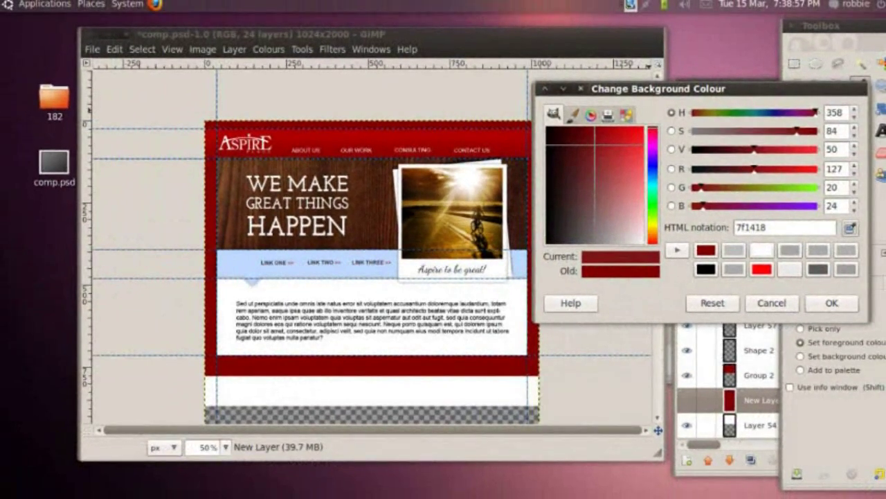
{"action": "left_click", "coordinate": [772, 303]}
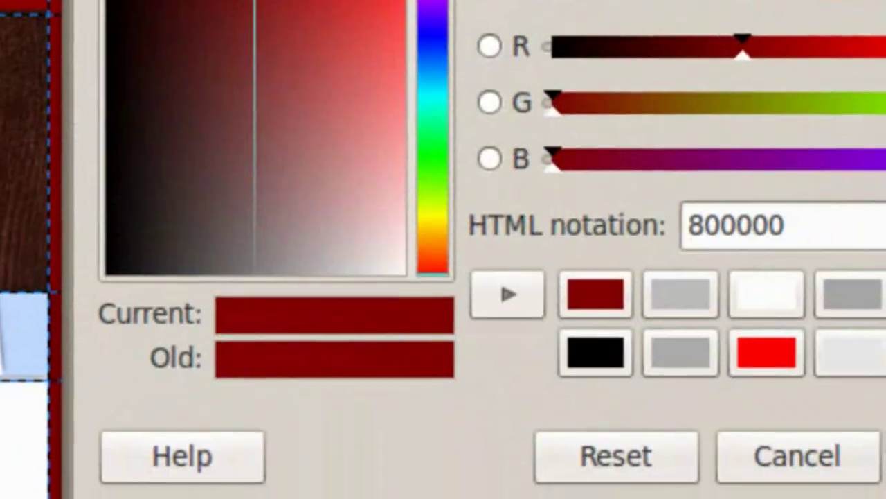
{"action": "double_click", "coordinate": [735, 225]}
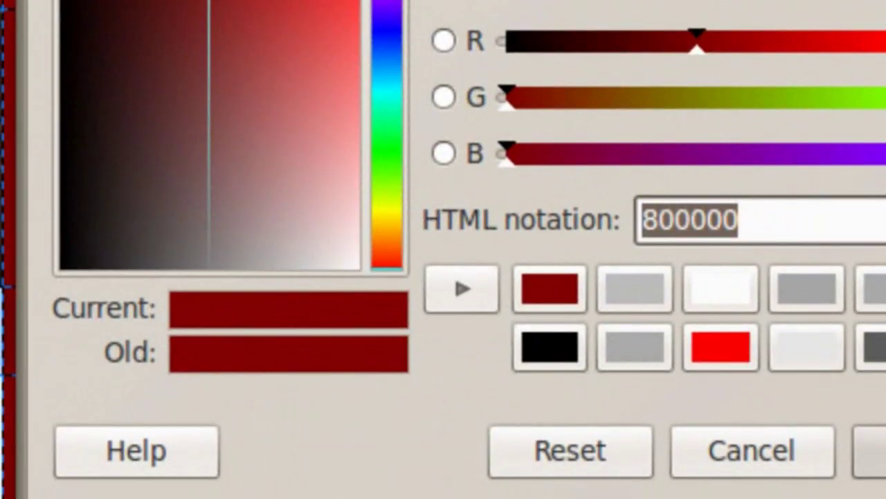
{"action": "key", "text": "Return"}
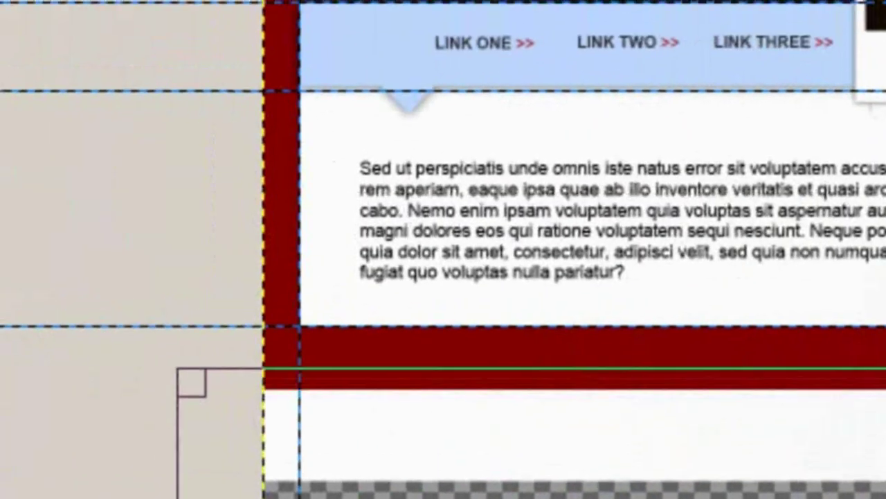
Add a new 1024 × 2000 px layer with transparency as its fill type.
{"action": "right_click", "coordinate": [468, 380]}
{"action": "mouse_move", "coordinate": [551, 80]}
{"action": "mouse_move", "coordinate": [352, 298]}
{"action": "left_click", "coordinate": [615, 262]}
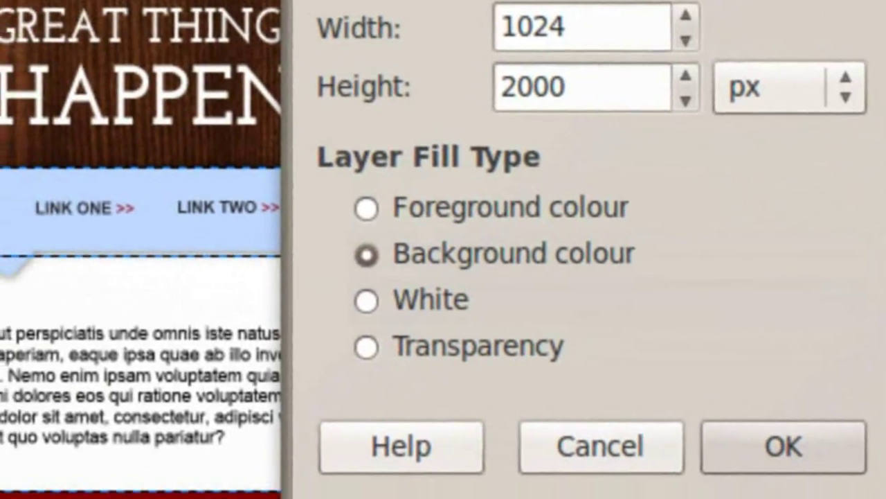
{"action": "left_click", "coordinate": [449, 352]}
{"action": "left_click", "coordinate": [753, 452]}
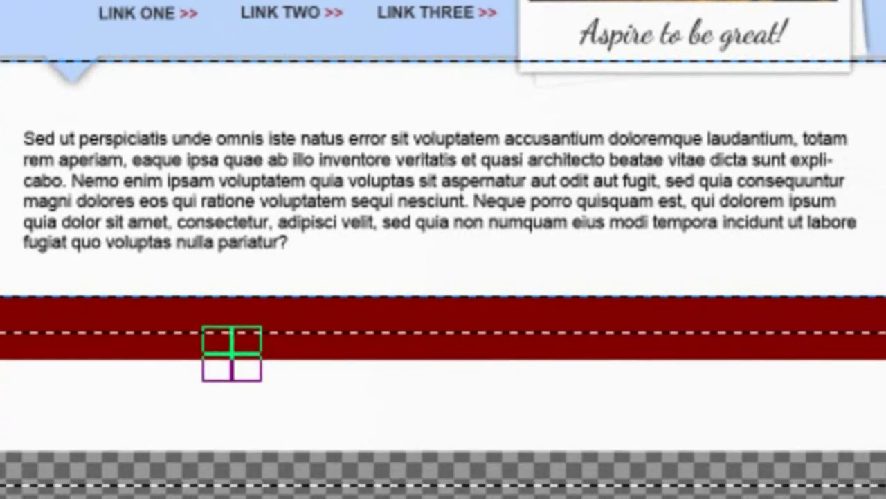
Fill the rectangular selection across the page's bottom red border with the foreground colour.
{"action": "key", "text": "minus"}
{"action": "right_click", "coordinate": [321, 344]}
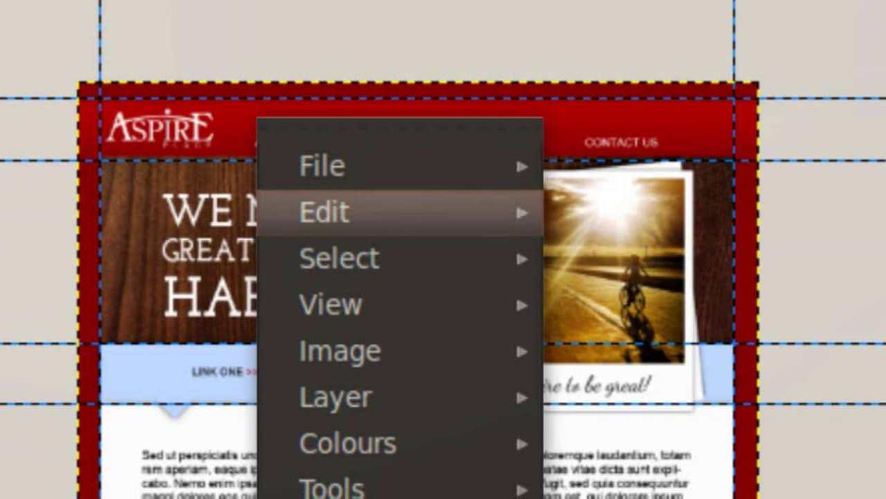
{"action": "mouse_move", "coordinate": [407, 139]}
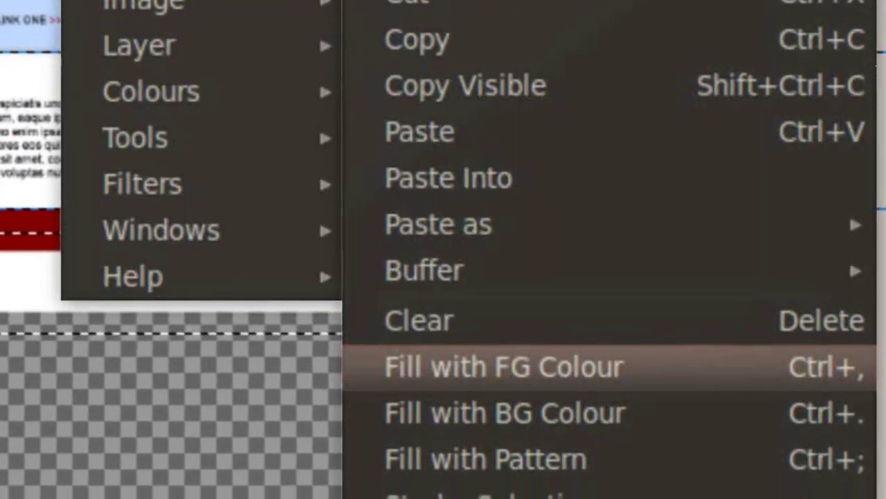
{"action": "left_click", "coordinate": [504, 367]}
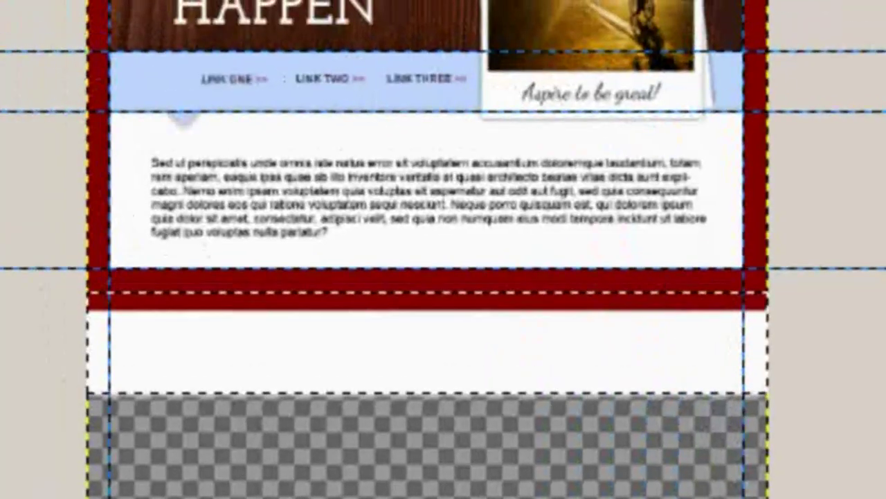
Fill the selected band with the background colour instead and raise its layer above Group 2.
{"action": "right_click", "coordinate": [348, 338]}
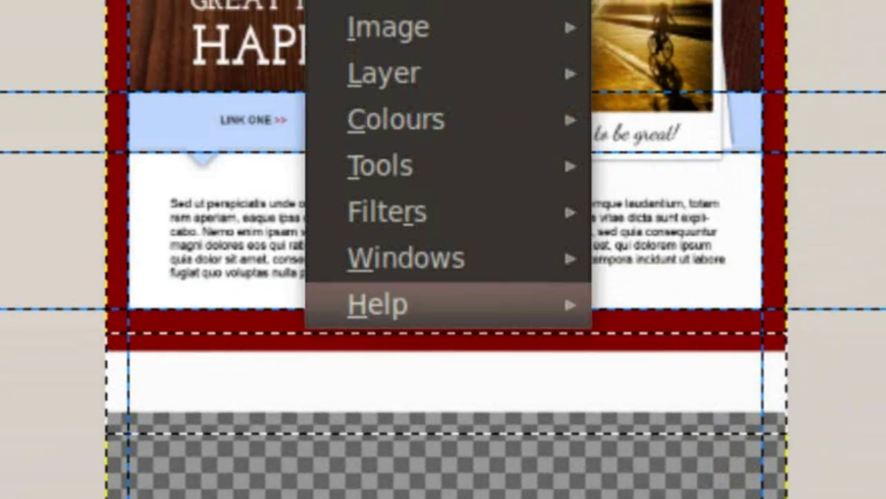
{"action": "mouse_move", "coordinate": [415, 119]}
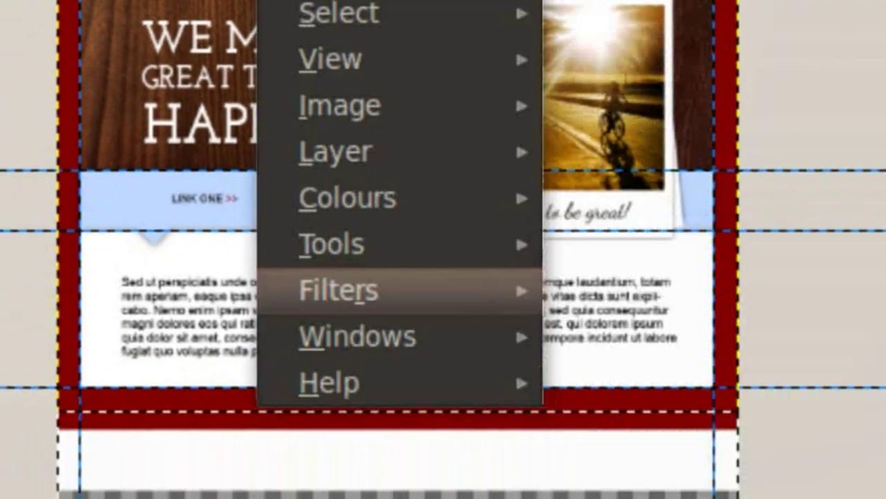
{"action": "mouse_move", "coordinate": [388, 351]}
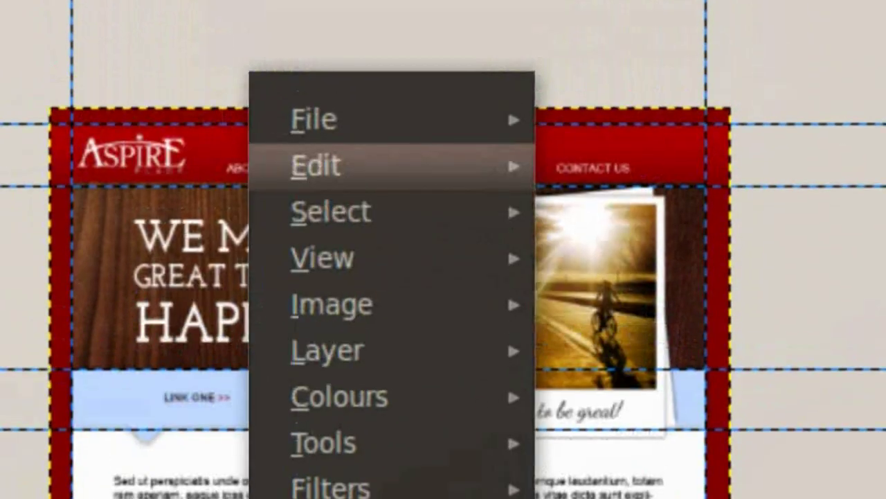
{"action": "mouse_move", "coordinate": [387, 100]}
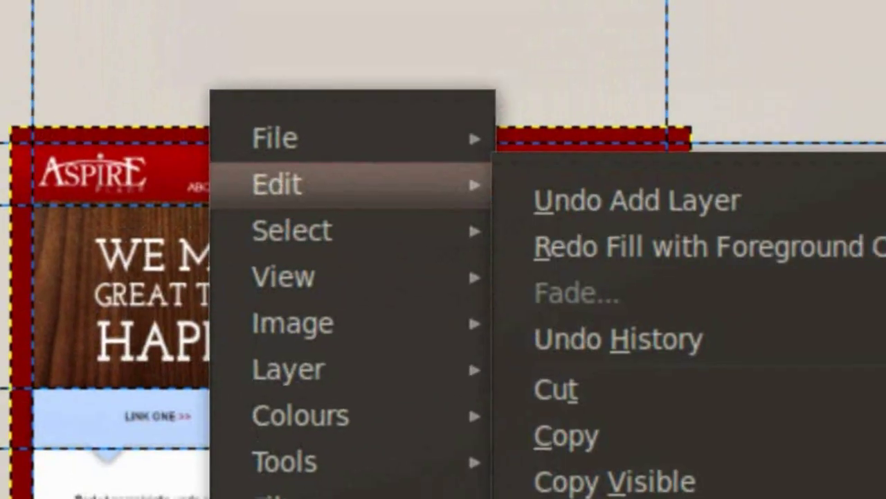
{"action": "left_click", "coordinate": [485, 390]}
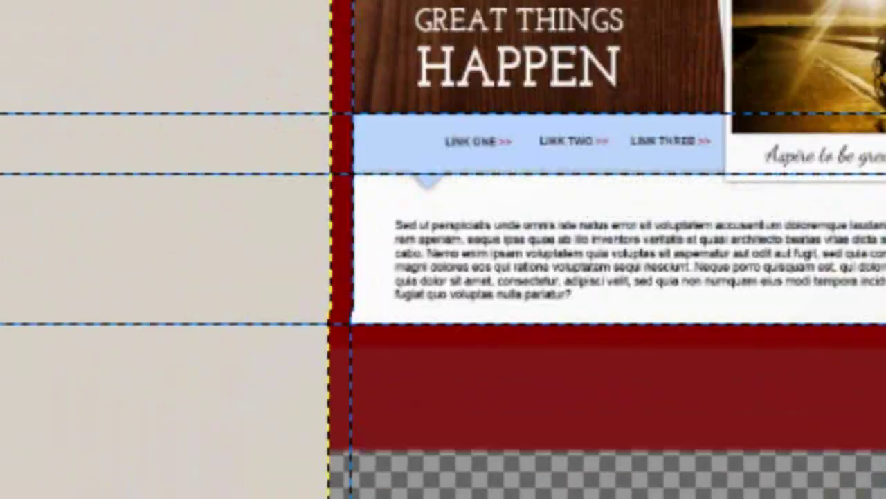
Select the part of the filled strip that overlaps the bottom border, clear it and remove the selection.
{"action": "left_click_drag", "start_coordinate": [204, 334], "coordinate": [550, 287]}
{"action": "key", "text": "Delete"}
{"action": "key", "text": "ctrl+shift+a"}
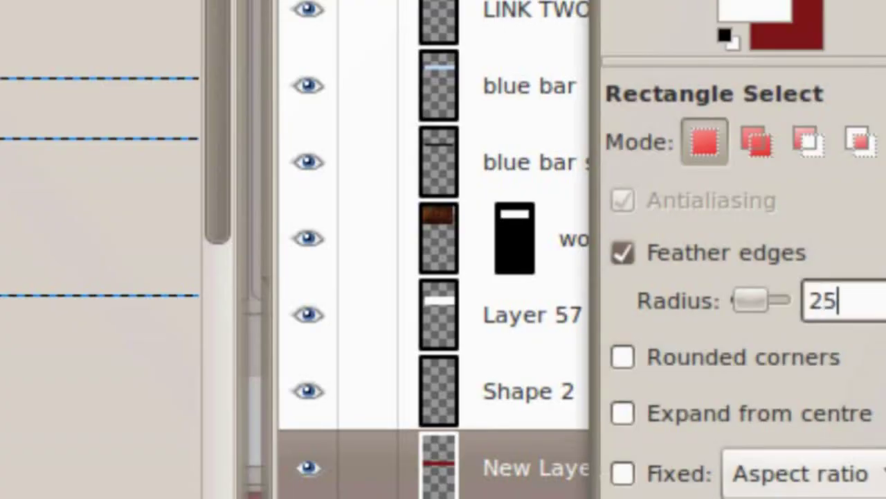
Select a wider band across the page's bottom border with a feather radius of 35 and fill it with the background colour.
{"action": "key", "text": "BackSpace"}
{"action": "key", "text": "BackSpace"}
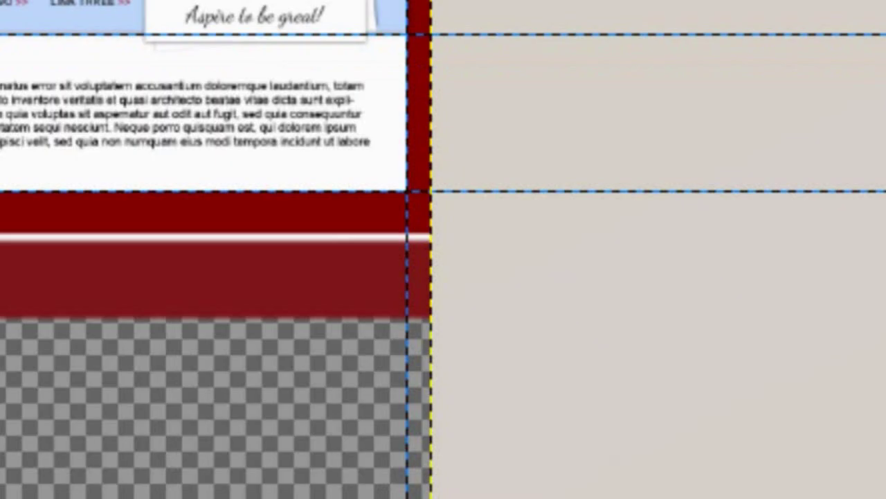
{"action": "left_click_drag", "start_coordinate": [485, 378], "coordinate": [170, 300]}
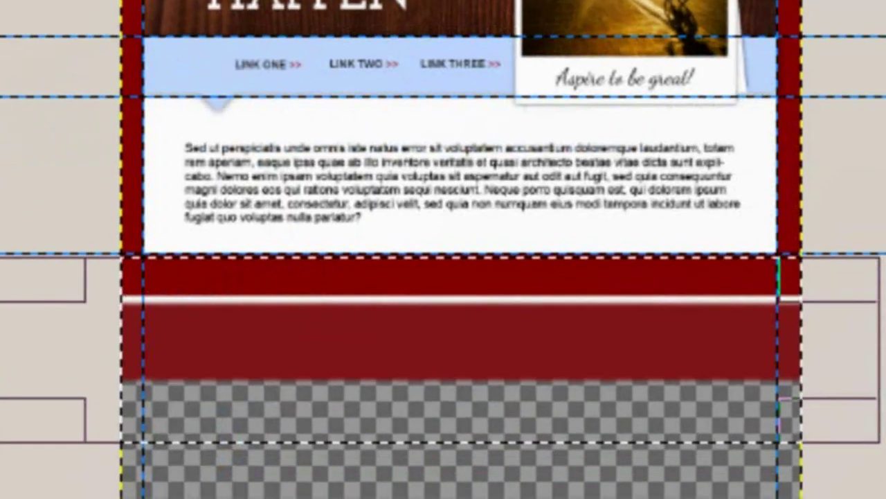
{"action": "right_click", "coordinate": [516, 388]}
{"action": "mouse_move", "coordinate": [594, 43]}
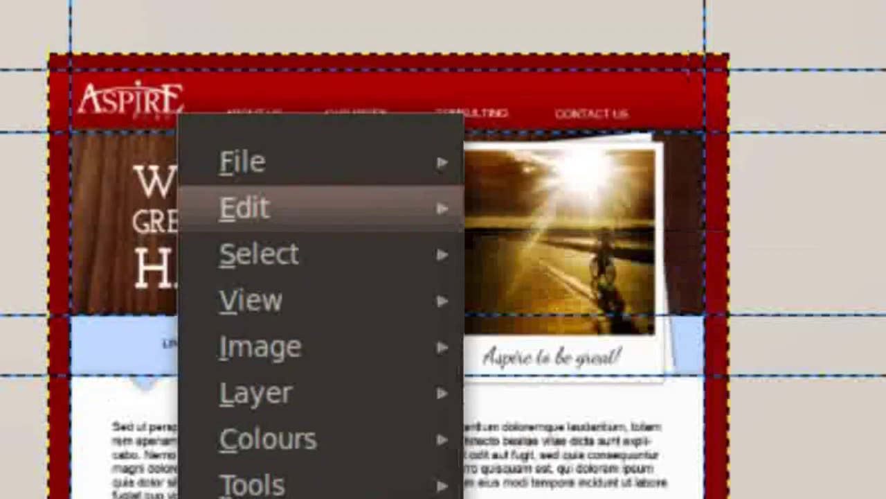
{"action": "mouse_move", "coordinate": [388, 51]}
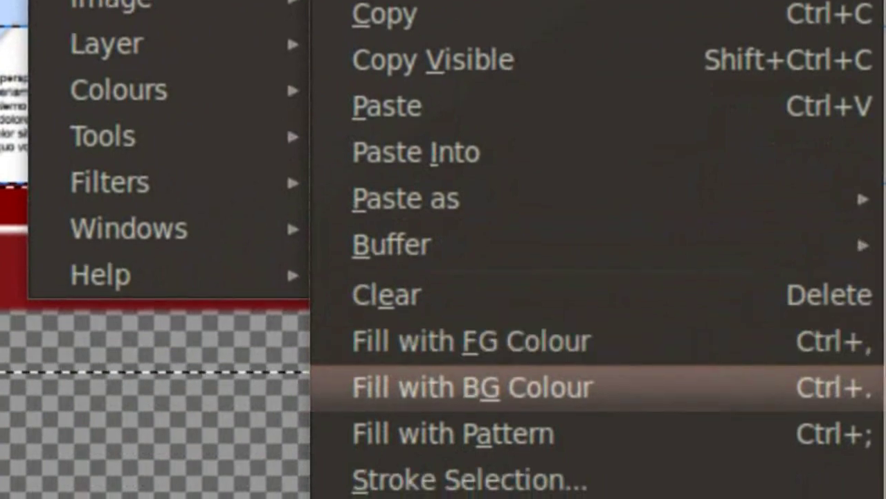
{"action": "left_click", "coordinate": [473, 387]}
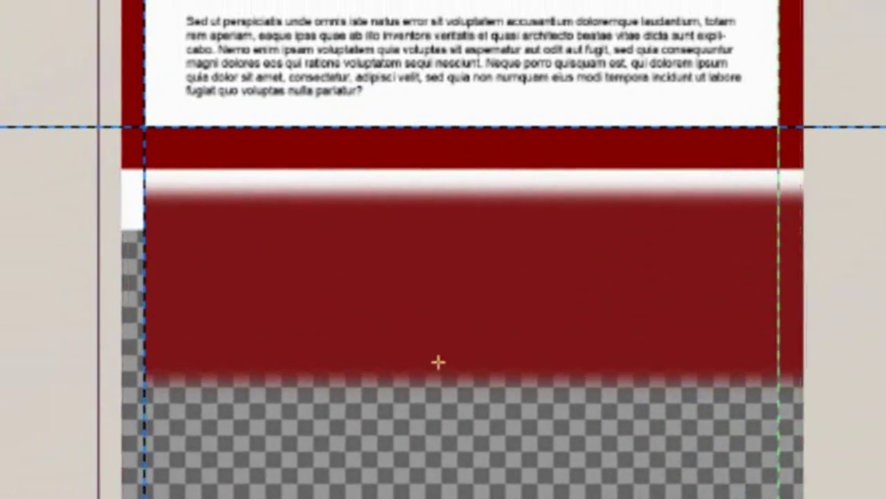
Try moving the feathered strip up over the bottom border, and undo the move, the fills and the clearing.
{"action": "left_click_drag", "start_coordinate": [438, 362], "coordinate": [457, 332]}
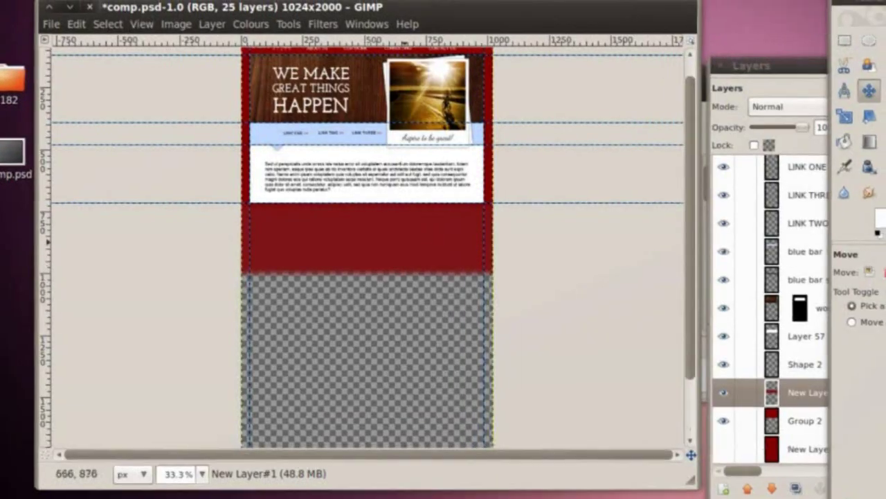
{"action": "key", "text": "ctrl+z"}
{"action": "key", "text": "ctrl+z"}
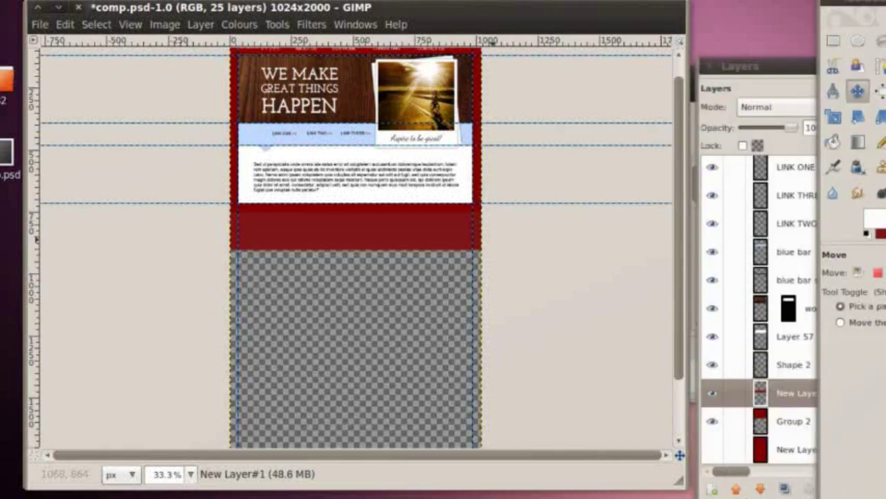
{"action": "key", "text": "ctrl+z"}
{"action": "key", "text": "ctrl+z"}
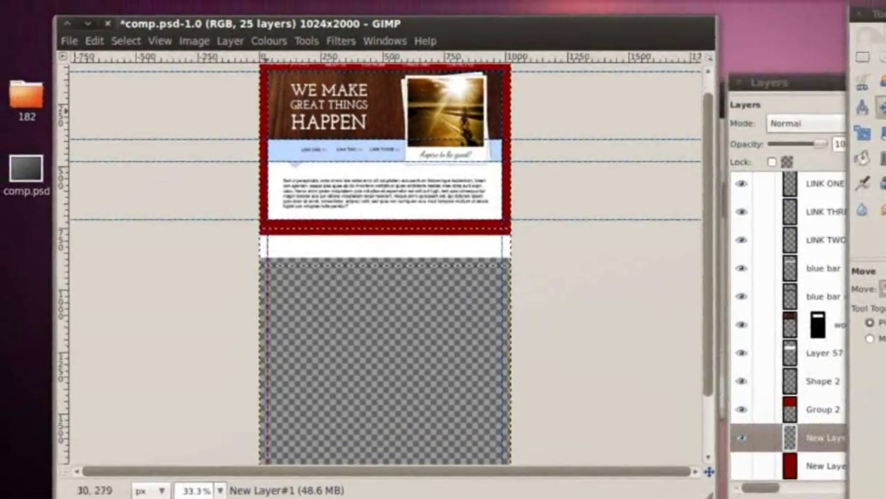
Set the background colour to the HTML notation 900000.
{"action": "left_click", "coordinate": [267, 118]}
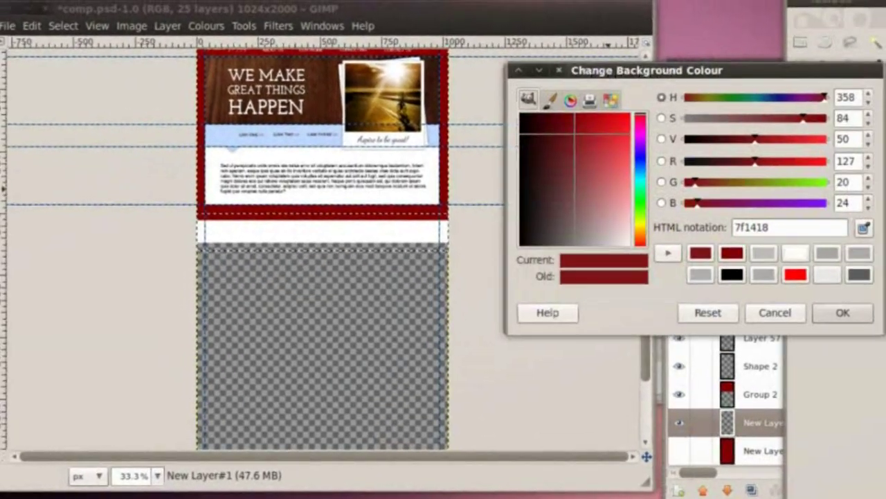
{"action": "left_click_drag", "start_coordinate": [770, 227], "coordinate": [745, 227]}
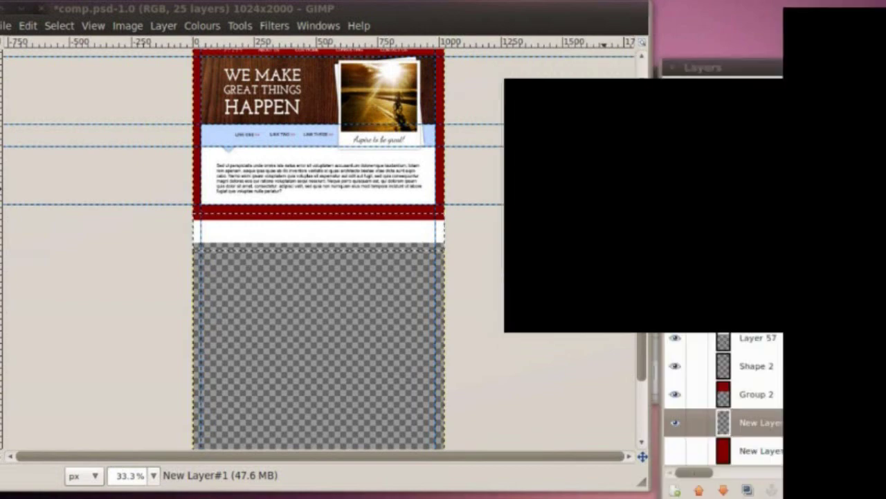
{"action": "type", "text": "900000"}
{"action": "left_click", "coordinate": [837, 312]}
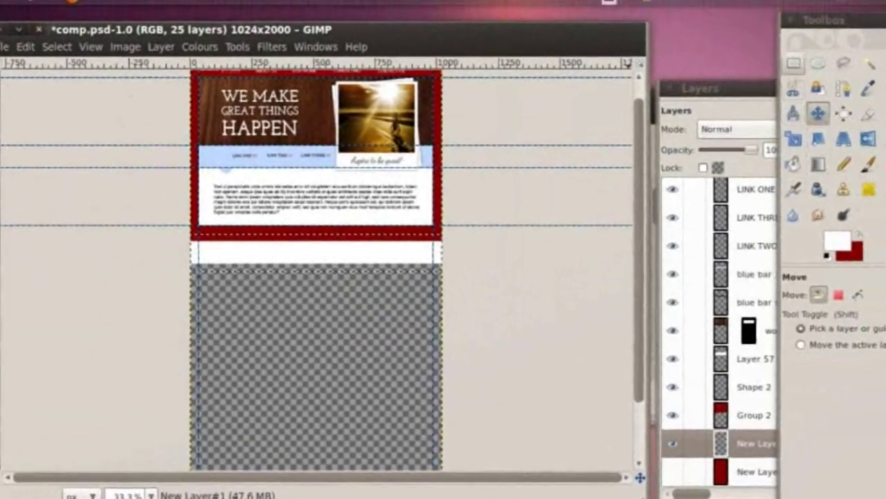
{"action": "key", "text": "r"}
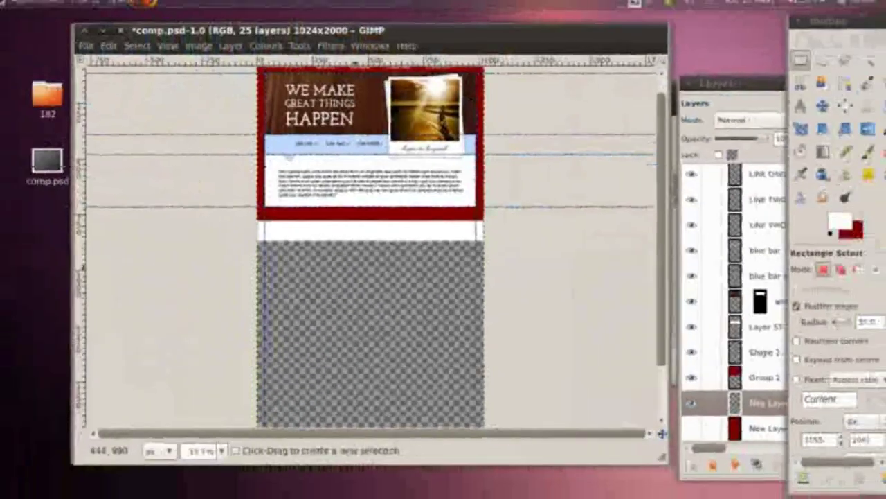
{"action": "right_click", "coordinate": [357, 271]}
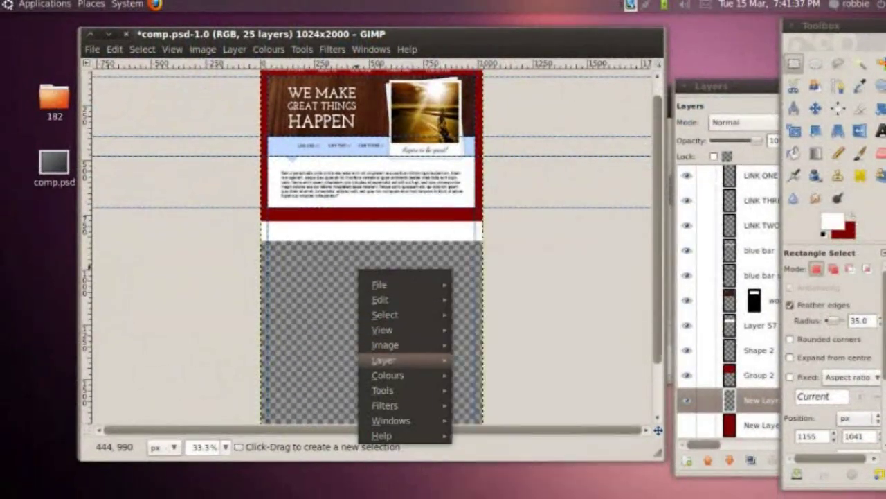
{"action": "mouse_move", "coordinate": [383, 360]}
{"action": "left_click", "coordinate": [477, 278]}
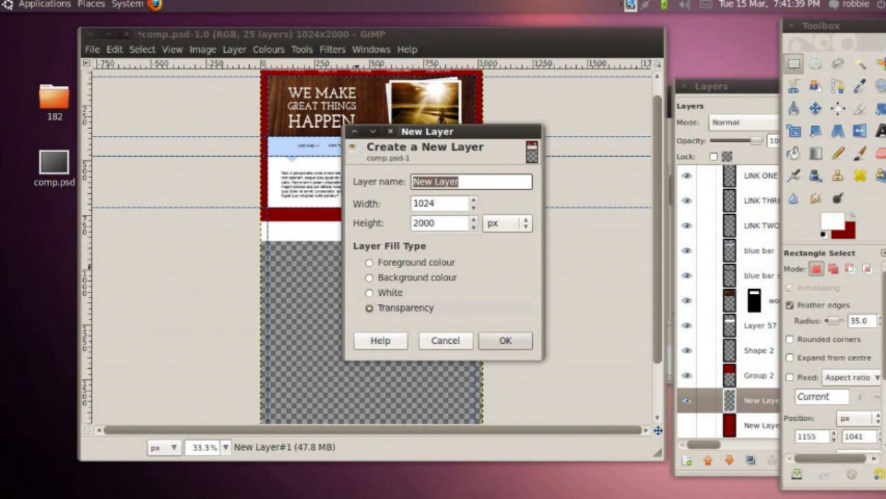
{"action": "key", "text": "Return"}
Resize the canvas to a height of 15000 pixels without resizing the layers.
{"action": "right_click", "coordinate": [416, 283]}
{"action": "mouse_move", "coordinate": [457, 357]}
{"action": "left_click", "coordinate": [551, 293]}
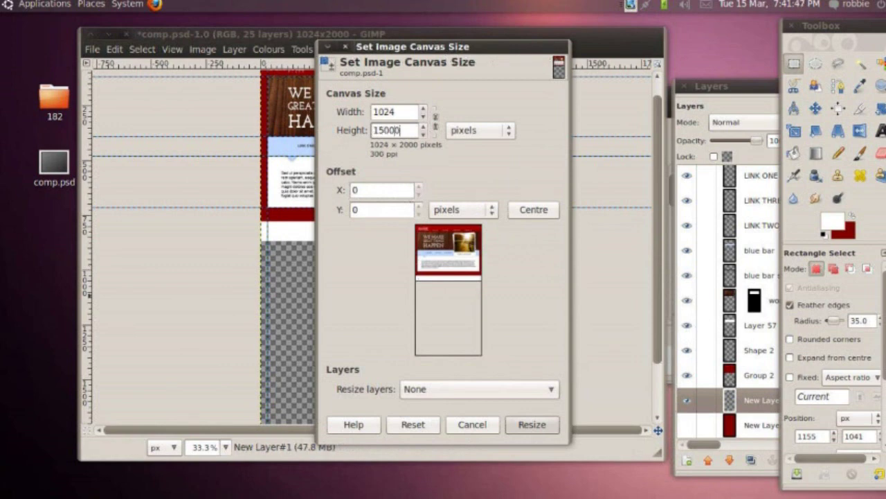
{"action": "key", "text": "Tab"}
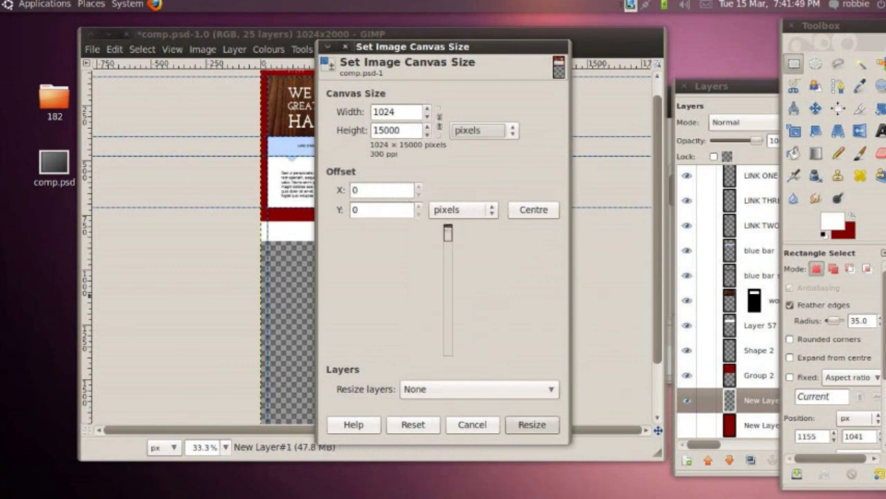
{"action": "left_click", "coordinate": [531, 423]}
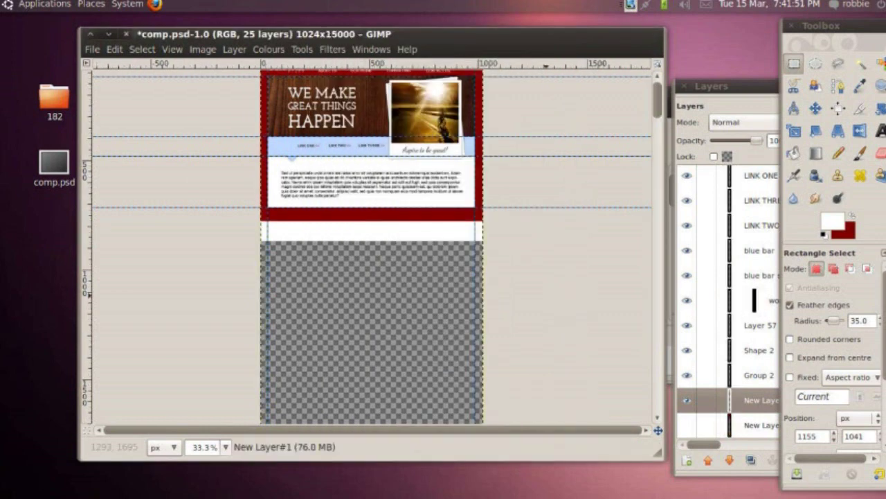
Add a transparent layer of 1024 × 15000 px and fill it with the background colour.
{"action": "key", "text": "minus"}
{"action": "key", "text": "minus"}
{"action": "key", "text": "minus"}
{"action": "key", "text": "minus"}
{"action": "key", "text": "minus"}
{"action": "key", "text": "minus"}
{"action": "key", "text": "minus"}
{"action": "key", "text": "minus"}
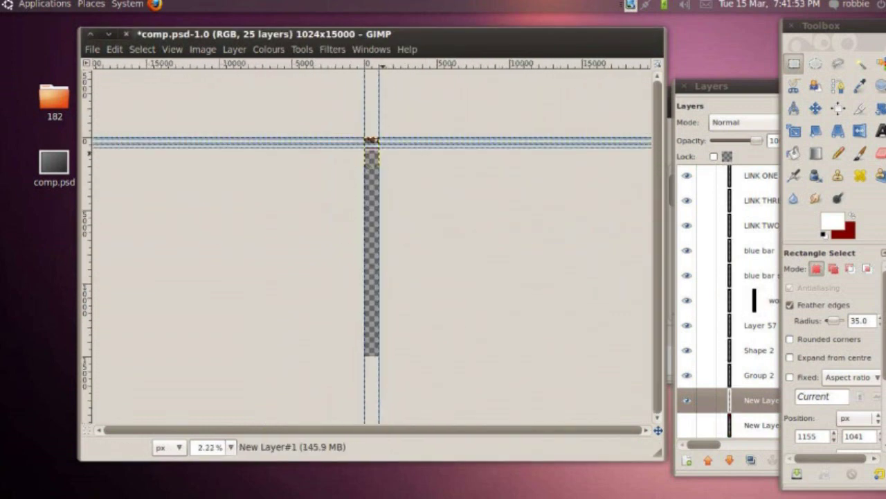
{"action": "key", "text": "plus"}
{"action": "key", "text": "plus"}
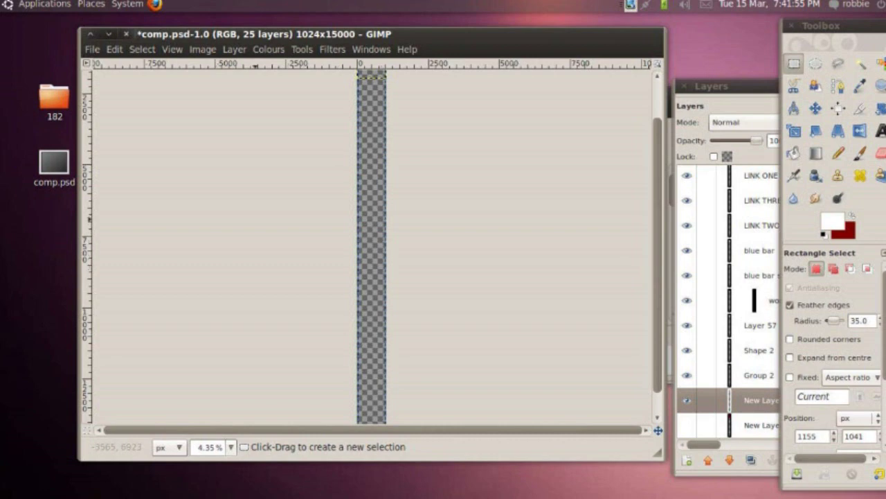
{"action": "right_click", "coordinate": [428, 212]}
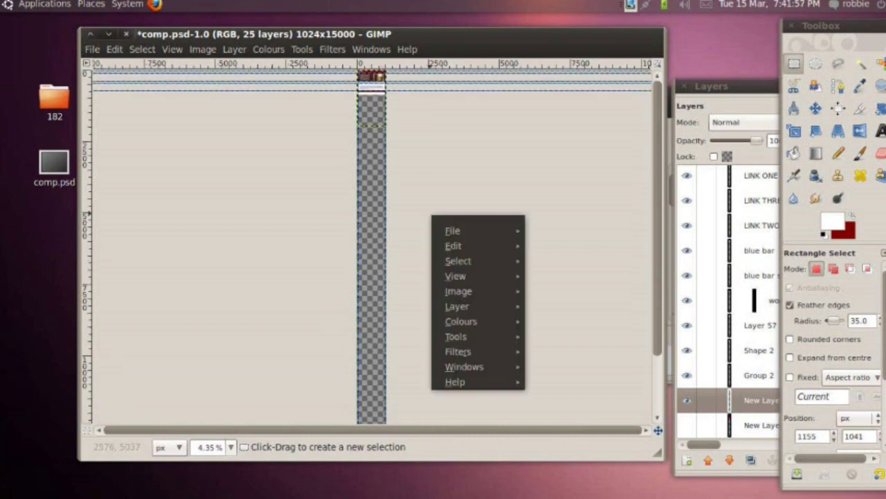
{"action": "mouse_move", "coordinate": [452, 307]}
{"action": "left_click", "coordinate": [594, 280]}
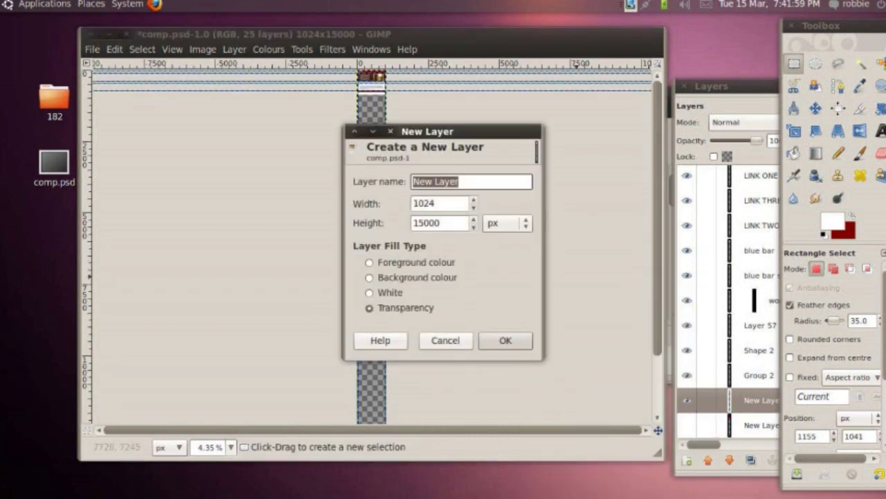
{"action": "left_click", "coordinate": [505, 340]}
{"action": "right_click", "coordinate": [430, 262]}
{"action": "mouse_move", "coordinate": [453, 292]}
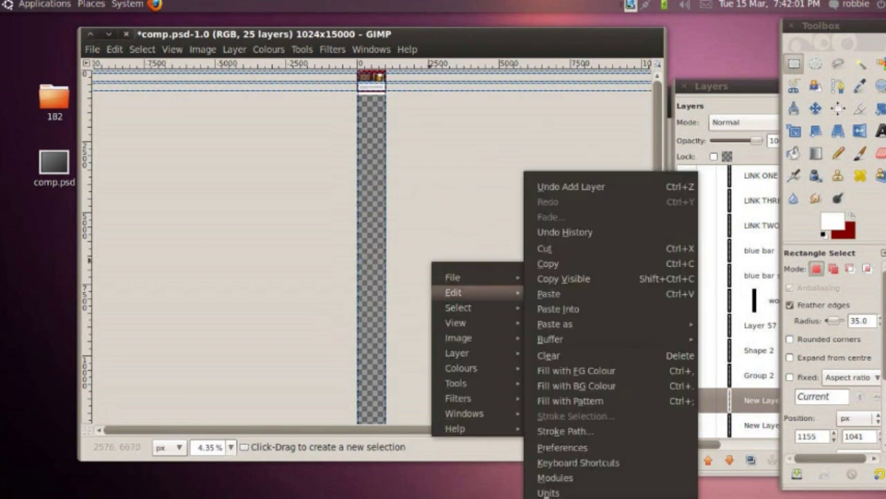
{"action": "left_click", "coordinate": [576, 386]}
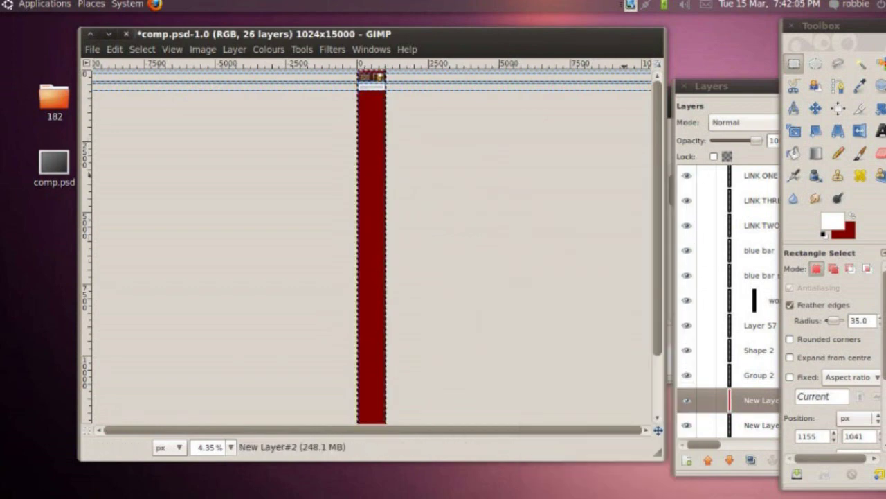
Examine the red fill along the lower edge of the white content area, close up and at overview scale.
{"action": "key", "text": "plus"}
{"action": "key", "text": "plus"}
{"action": "key", "text": "plus"}
{"action": "key", "text": "plus"}
{"action": "key", "text": "plus"}
{"action": "key", "text": "plus"}
{"action": "key", "text": "plus"}
{"action": "key", "text": "plus"}
{"action": "key", "text": "plus"}
{"action": "key", "text": "plus"}
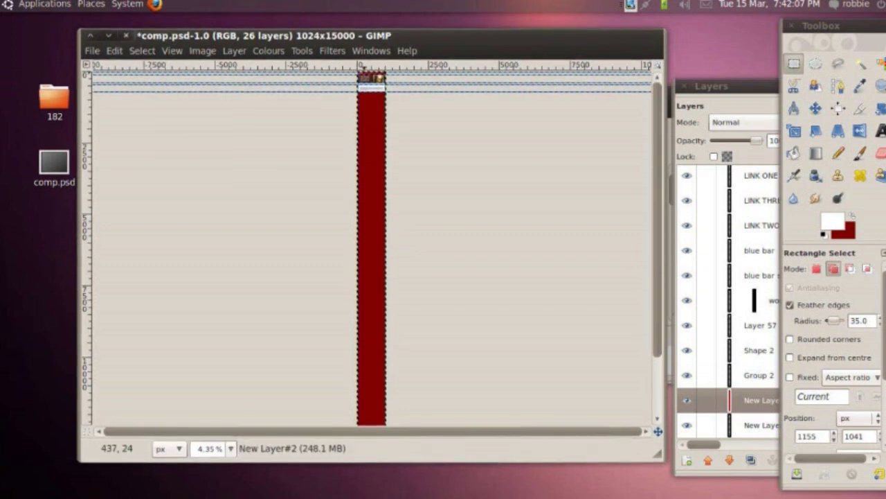
{"action": "key", "text": "plus"}
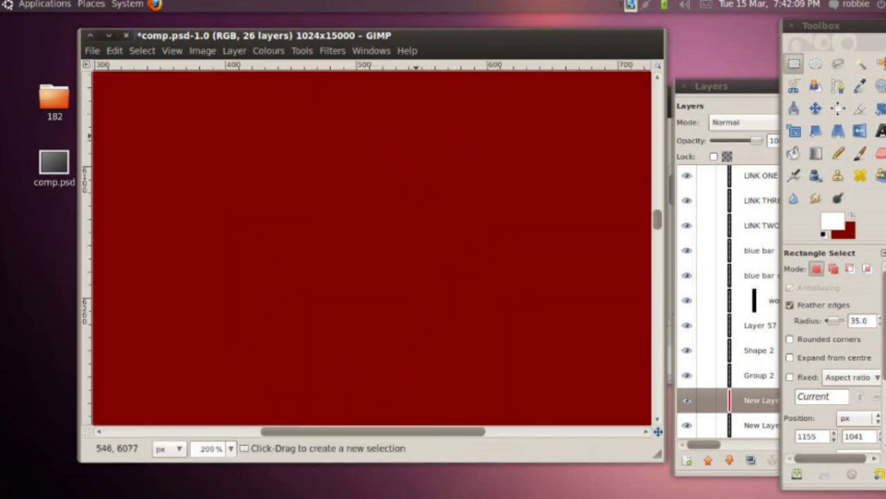
{"action": "left_click_drag", "start_coordinate": [657, 169], "coordinate": [657, 106]}
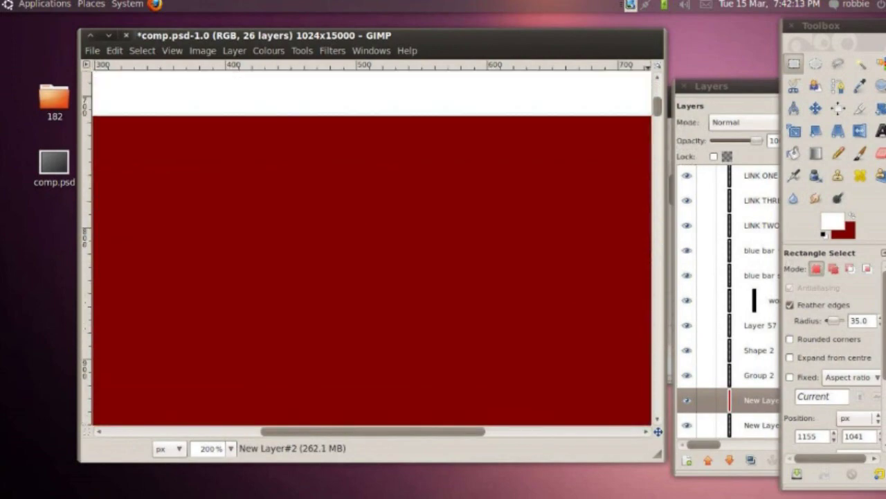
{"action": "scroll", "coordinate": [371, 248], "scroll_direction": "down", "scroll_amount": 1}
{"action": "key", "text": "minus"}
{"action": "key", "text": "minus"}
{"action": "key", "text": "minus"}
{"action": "key", "text": "minus"}
{"action": "key", "text": "minus"}
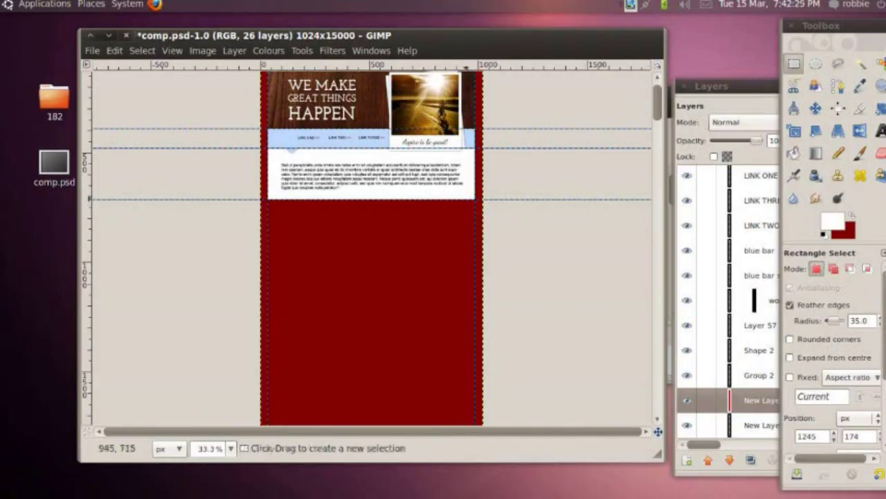
Resize the canvas to a width of 5 pixels, leaving the offsets at 0 and the layers unresized.
{"action": "right_click", "coordinate": [332, 222]}
{"action": "mouse_move", "coordinate": [357, 290]}
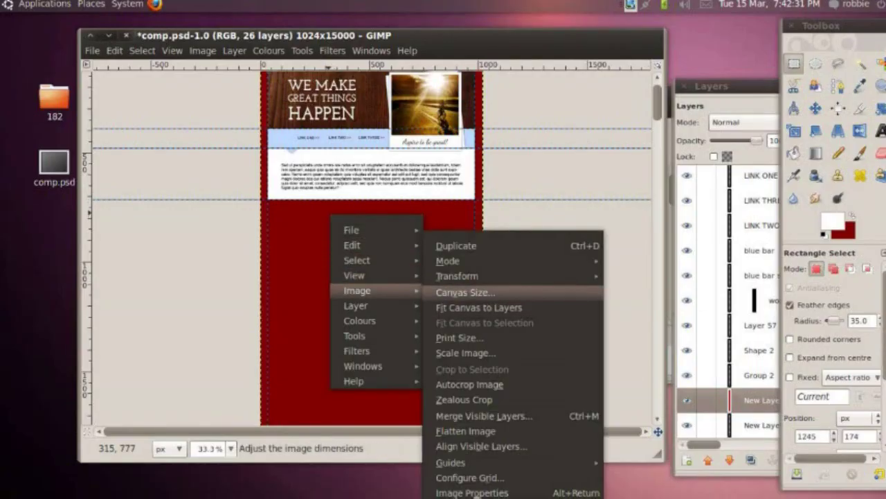
{"action": "left_click", "coordinate": [465, 292]}
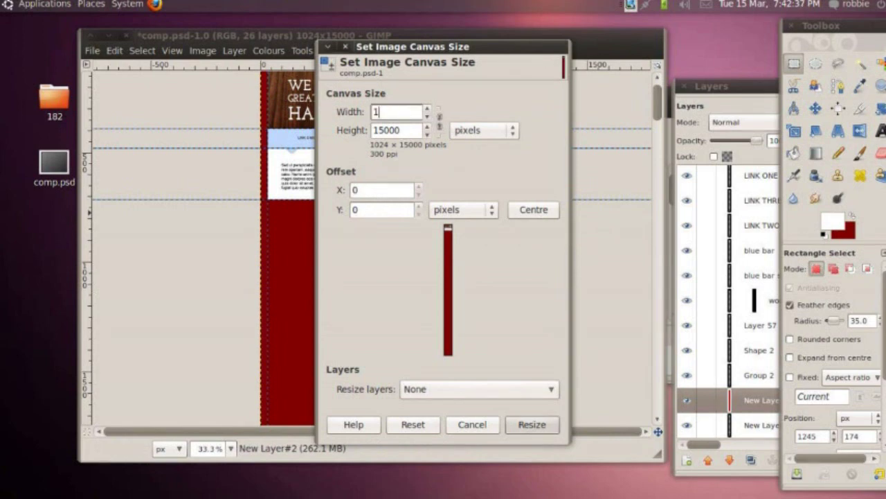
{"action": "key", "text": "Tab"}
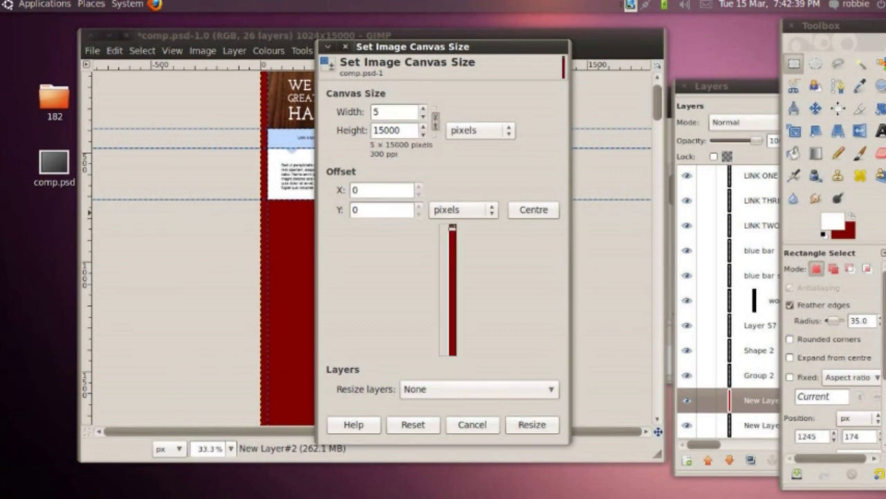
{"action": "key", "text": "Return"}
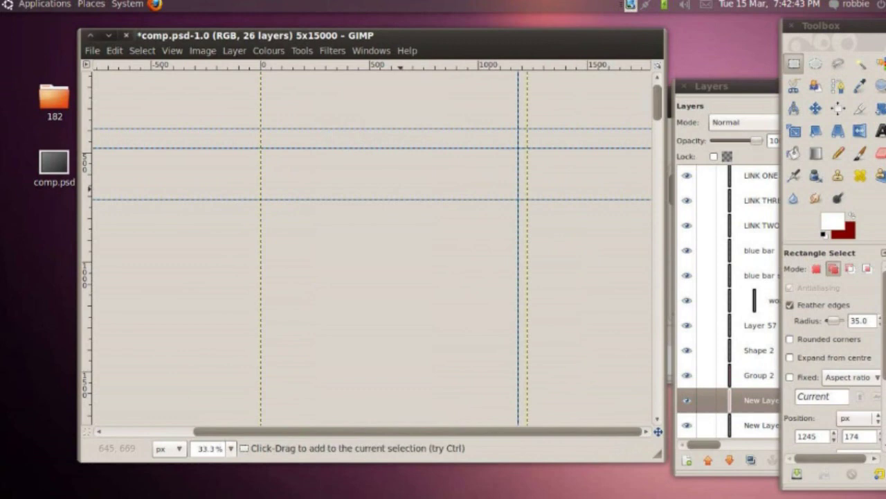
Inspect the narrow red strip at high magnification along its full height.
{"action": "key", "text": "plus"}
{"action": "key", "text": "1"}
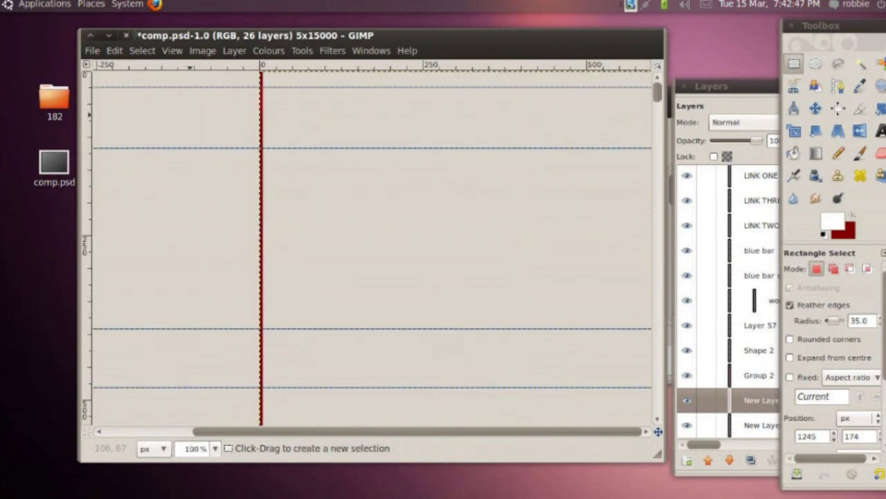
{"action": "key", "text": "plus"}
{"action": "key", "text": "plus"}
{"action": "key", "text": "plus"}
{"action": "key", "text": "plus"}
{"action": "key", "text": "plus"}
{"action": "key", "text": "plus"}
{"action": "key", "text": "plus"}
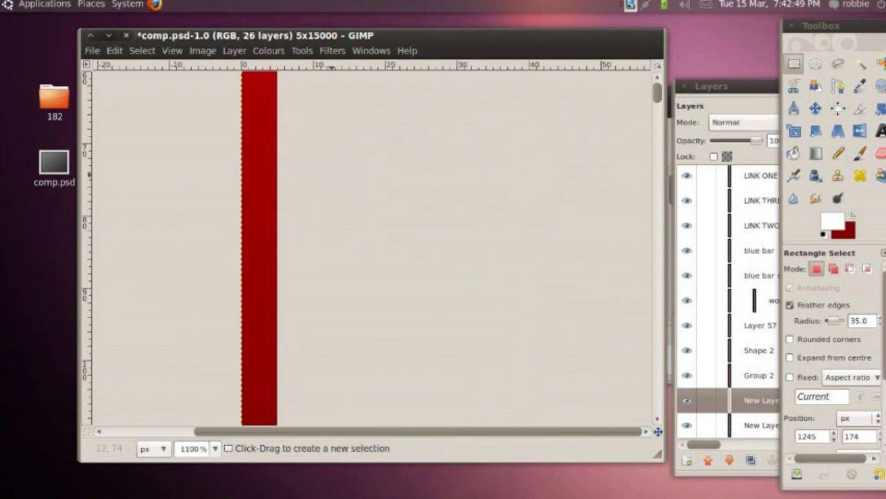
{"action": "scroll", "coordinate": [367, 246], "scroll_direction": "up", "scroll_amount": 5}
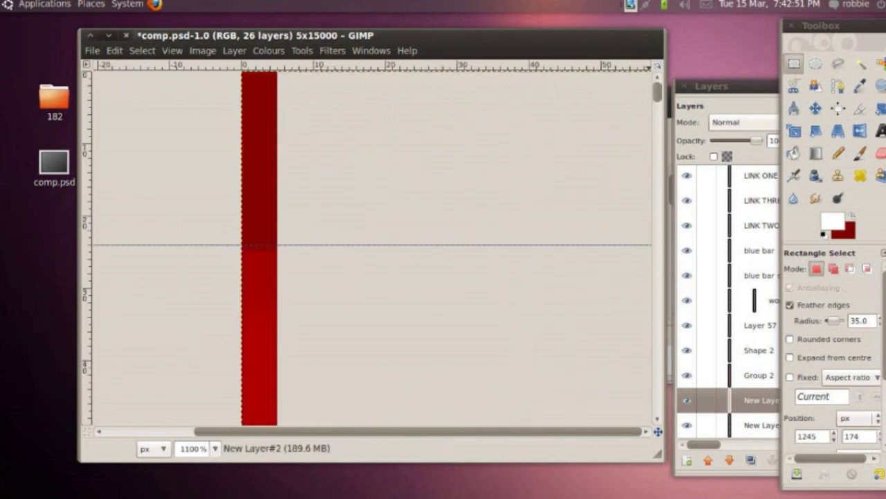
{"action": "left_click_drag", "start_coordinate": [657, 92], "coordinate": [657, 170]}
{"action": "left_click_drag", "start_coordinate": [657, 243], "coordinate": [657, 405]}
{"action": "scroll", "coordinate": [367, 246], "scroll_direction": "up", "scroll_amount": 15}
Save the strip to the Desktop as body_bg.jpg, flattened for export, with a JPEG quality of 85.
{"action": "right_click", "coordinate": [334, 186]}
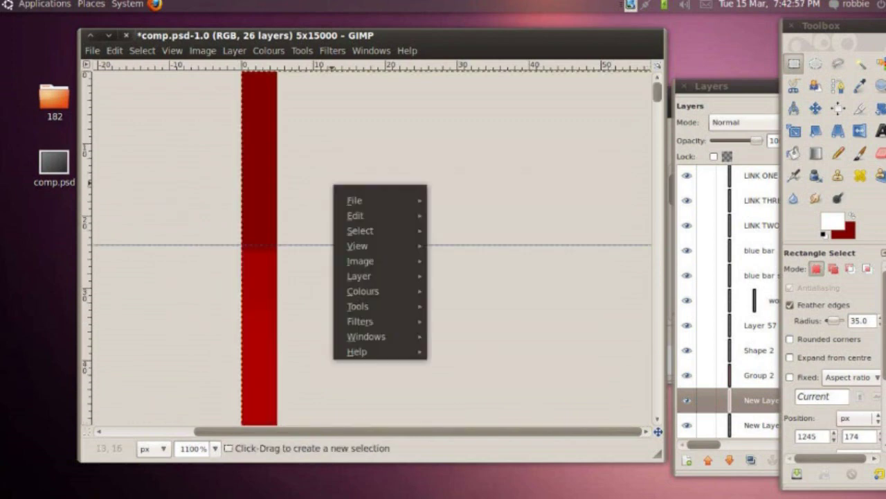
{"action": "mouse_move", "coordinate": [354, 200]}
{"action": "left_click", "coordinate": [459, 339]}
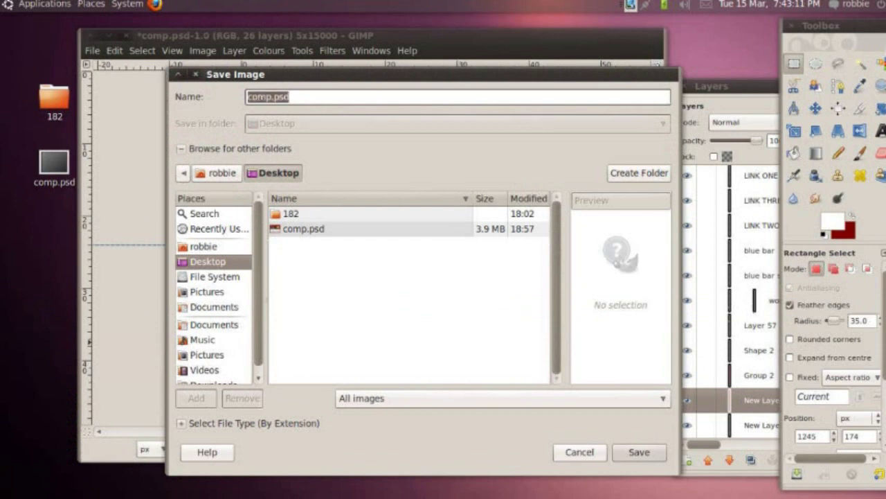
{"action": "type", "text": "_bg.jpg"}
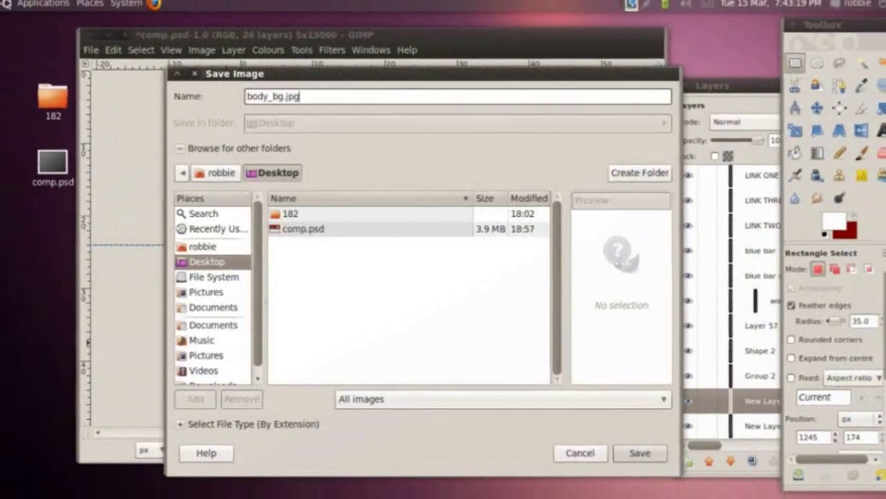
{"action": "key", "text": "Return"}
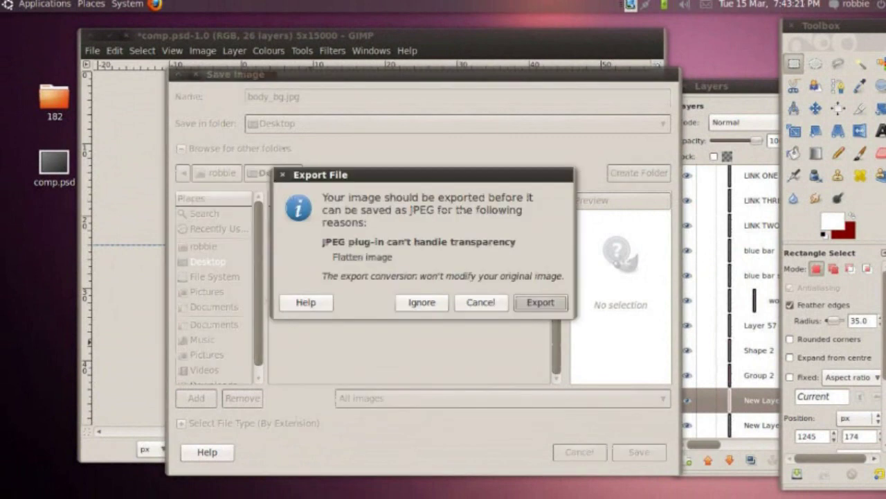
{"action": "key", "text": "Return"}
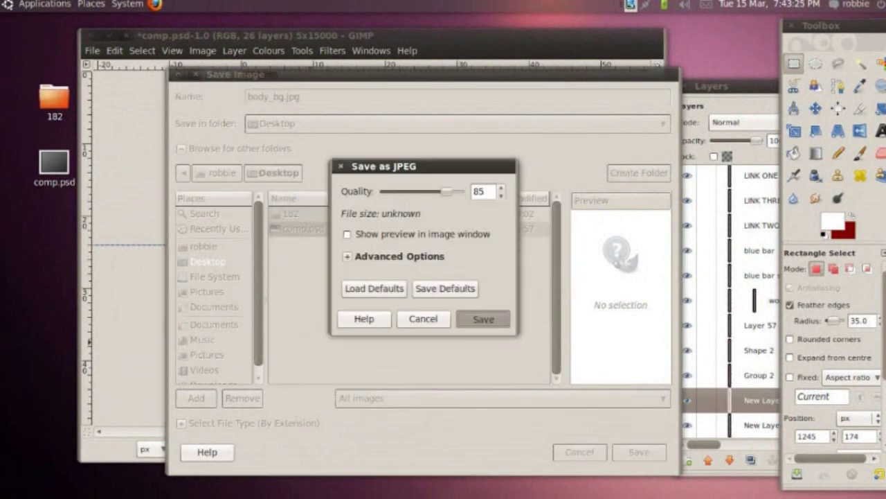
{"action": "key", "text": "Return"}
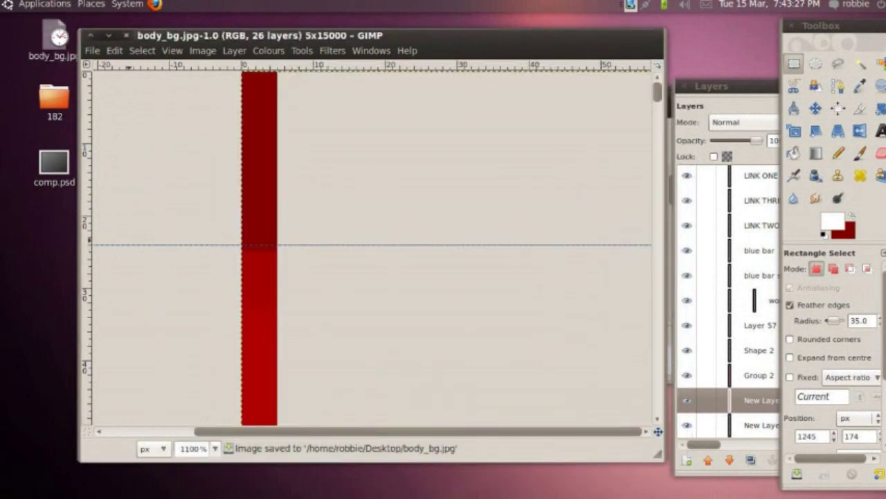
Check body_bg.jpg enlarged in the image viewer, close it and open the file's properties.
{"action": "double_click", "coordinate": [54, 39]}
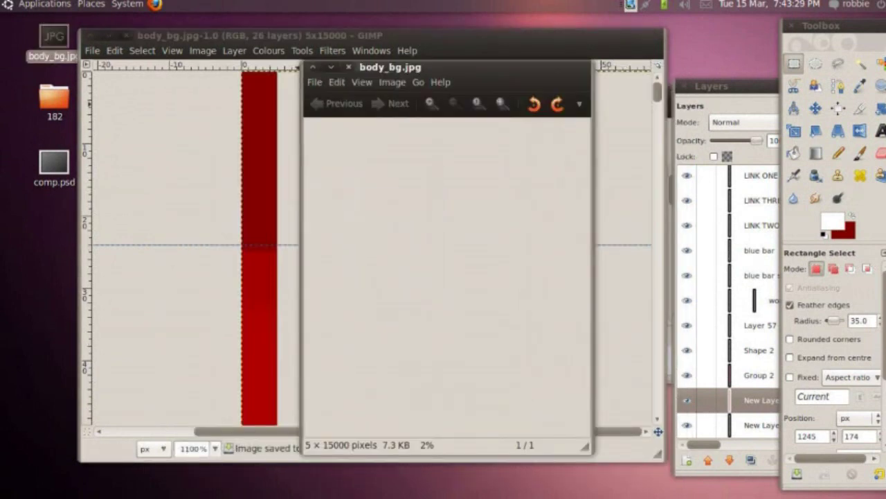
{"action": "left_click", "coordinate": [476, 102]}
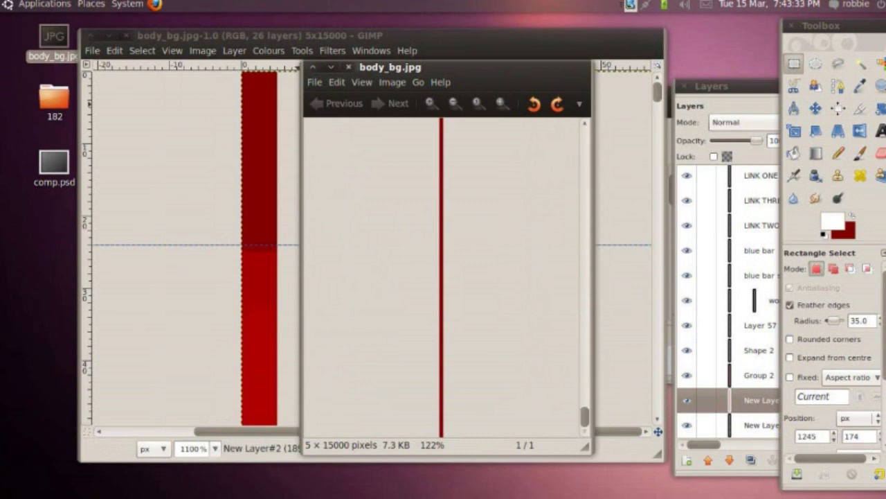
{"action": "key", "text": "ctrl+w"}
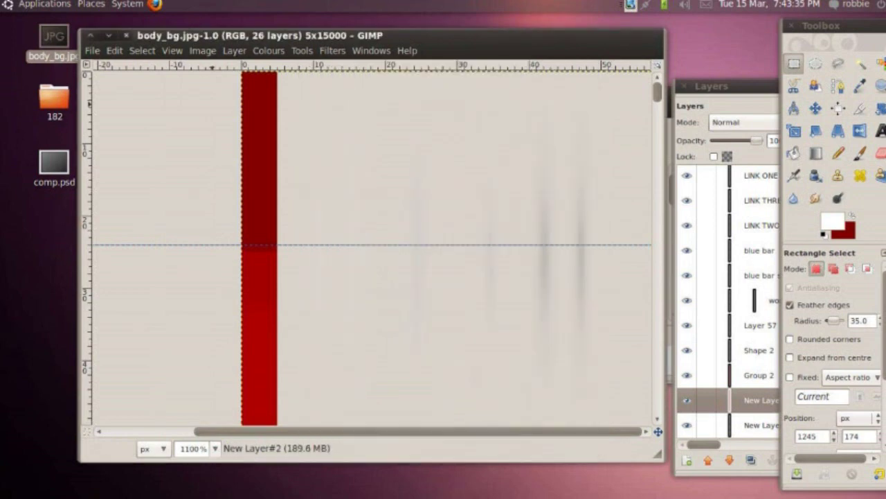
{"action": "right_click", "coordinate": [58, 41]}
{"action": "left_click", "coordinate": [90, 249]}
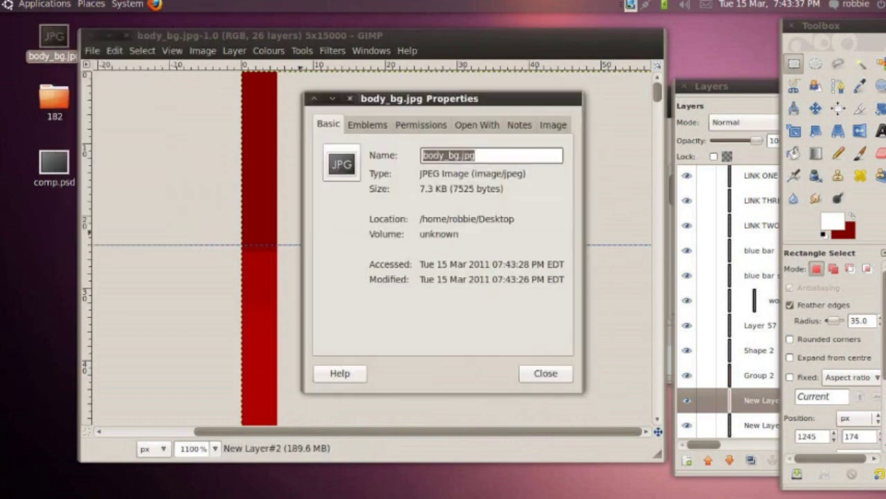
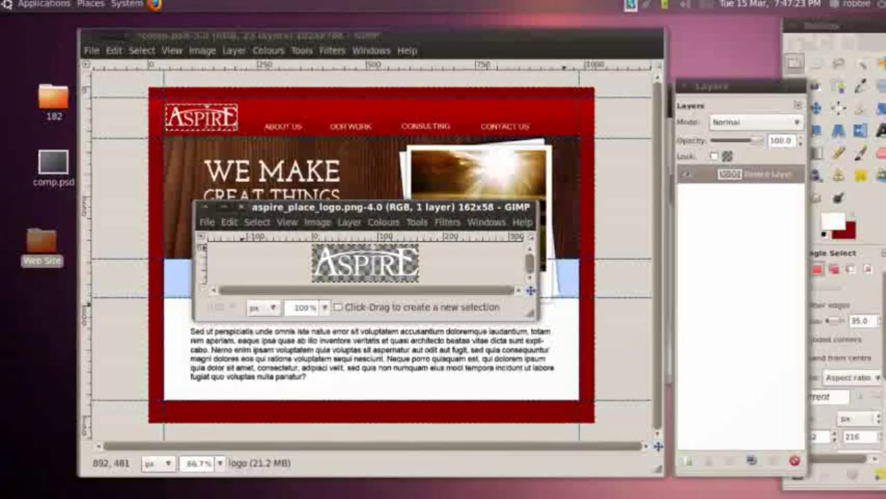
Close the aspire_place_logo.png image window.
{"action": "left_click", "coordinate": [241, 206]}
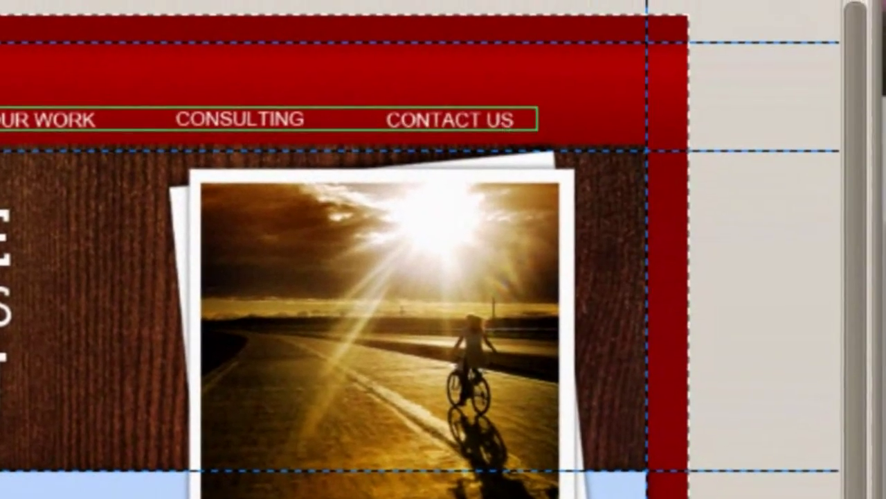
Frame the navigation links with a rectangular selection and toggle the headline text layer's visibility.
{"action": "left_click_drag", "start_coordinate": [538, 130], "coordinate": [537, 133]}
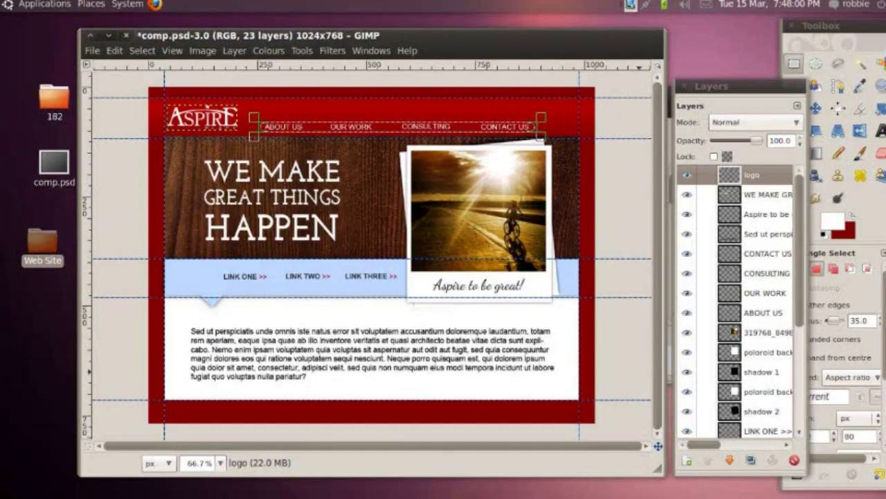
{"action": "left_click", "coordinate": [686, 194]}
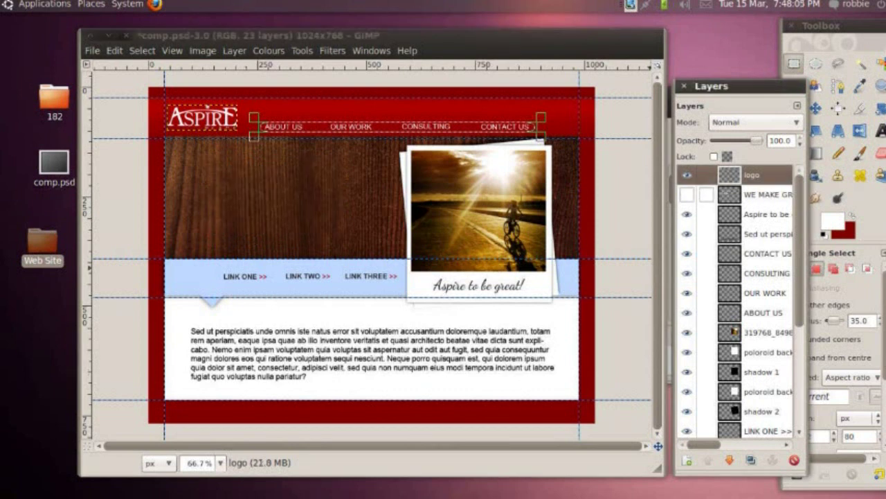
{"action": "left_click", "coordinate": [686, 194]}
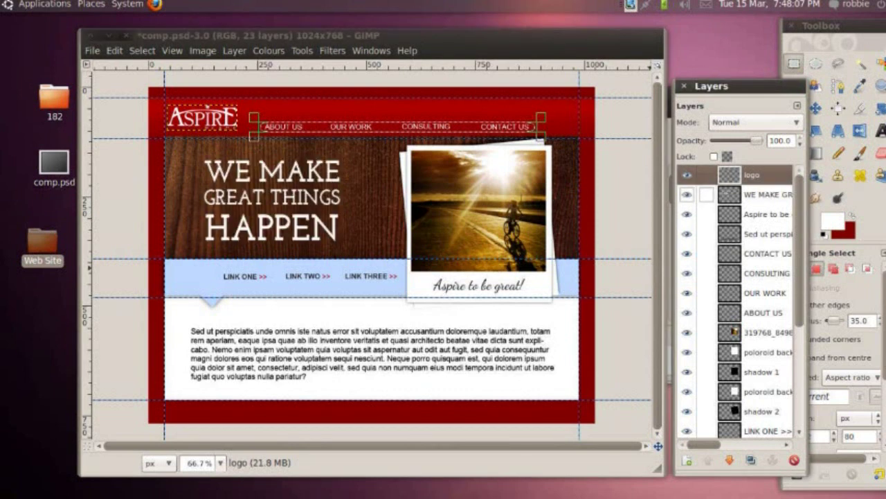
Hide the headline, photo caption, body paragraph and all four navigation text layers.
{"action": "left_click", "coordinate": [687, 195]}
{"action": "left_click", "coordinate": [686, 234]}
{"action": "left_click", "coordinate": [686, 214]}
{"action": "left_click", "coordinate": [686, 214]}
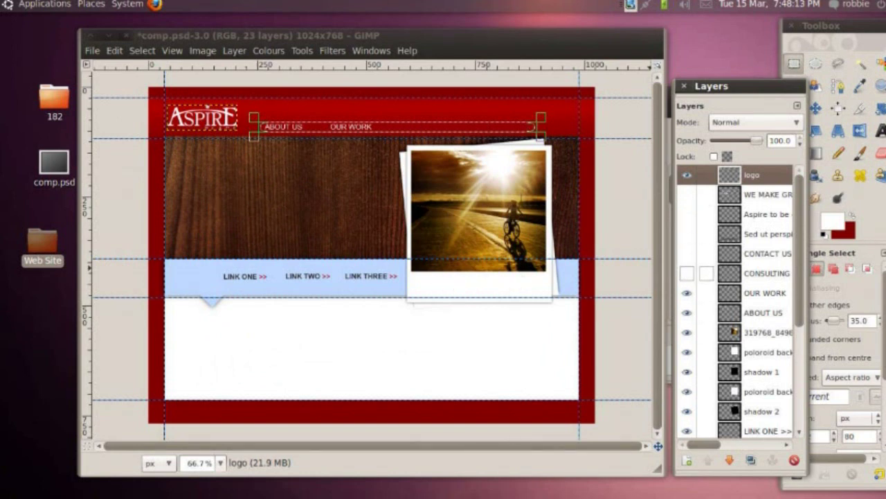
{"action": "scroll", "coordinate": [686, 347], "scroll_direction": "down", "scroll_amount": 3}
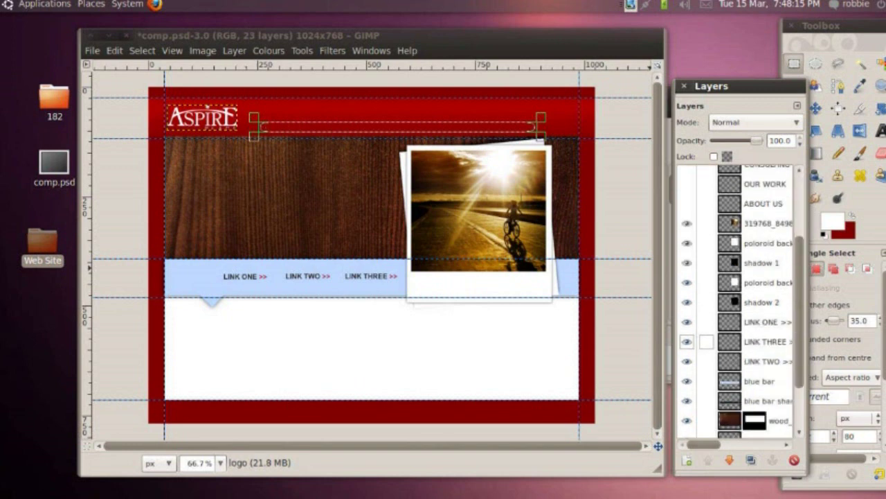
Hide the LINK ONE, LINK TWO and LINK THREE text layers, keeping the photo layer shown.
{"action": "left_click", "coordinate": [686, 223]}
{"action": "left_click", "coordinate": [686, 223]}
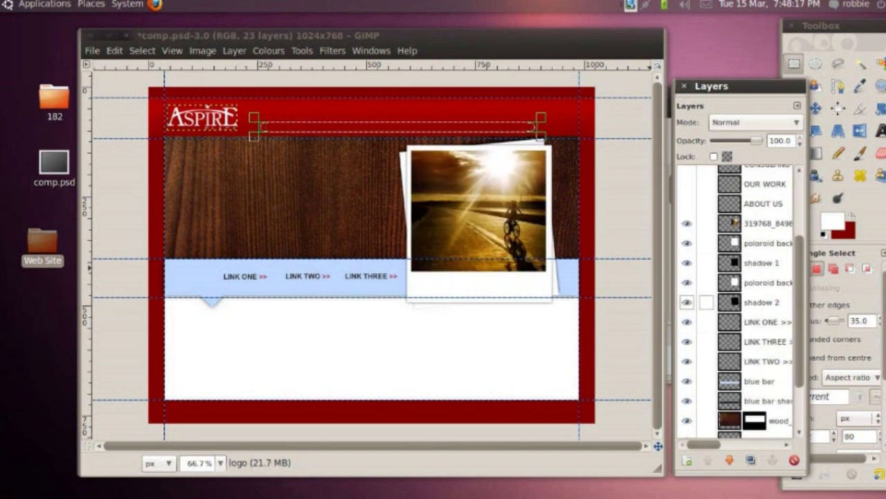
{"action": "scroll", "coordinate": [686, 398], "scroll_direction": "down", "scroll_amount": 3}
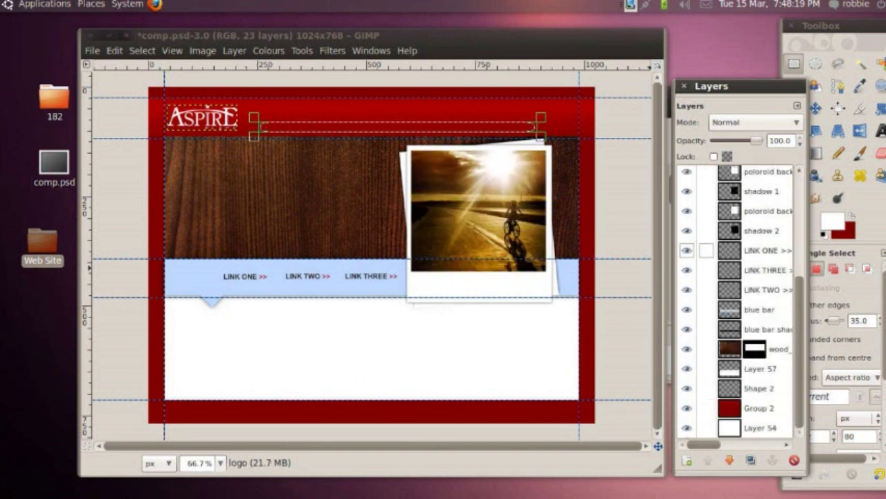
{"action": "left_click_drag", "start_coordinate": [686, 250], "coordinate": [686, 289]}
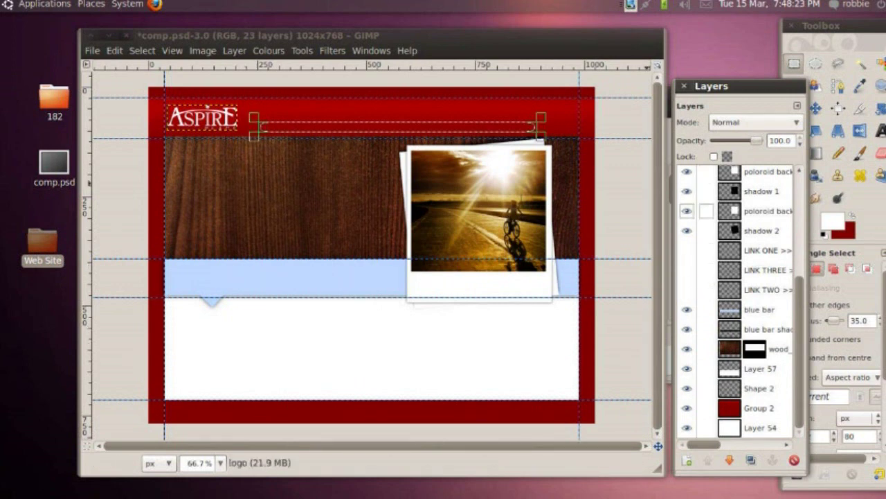
Hide the logo layer and clear the rectangular selection around the navigation area.
{"action": "scroll", "coordinate": [686, 236], "scroll_direction": "up", "scroll_amount": 5}
{"action": "left_click", "coordinate": [687, 175]}
{"action": "left_click", "coordinate": [615, 186]}
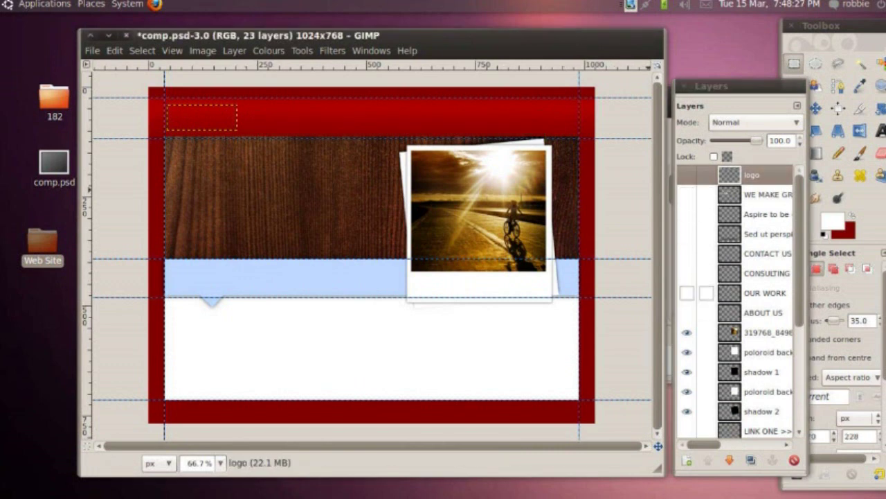
Hide the red background layer Group 2 and the white base layer Layer 54.
{"action": "scroll", "coordinate": [696, 293], "scroll_direction": "down", "scroll_amount": 5}
{"action": "left_click", "coordinate": [686, 408]}
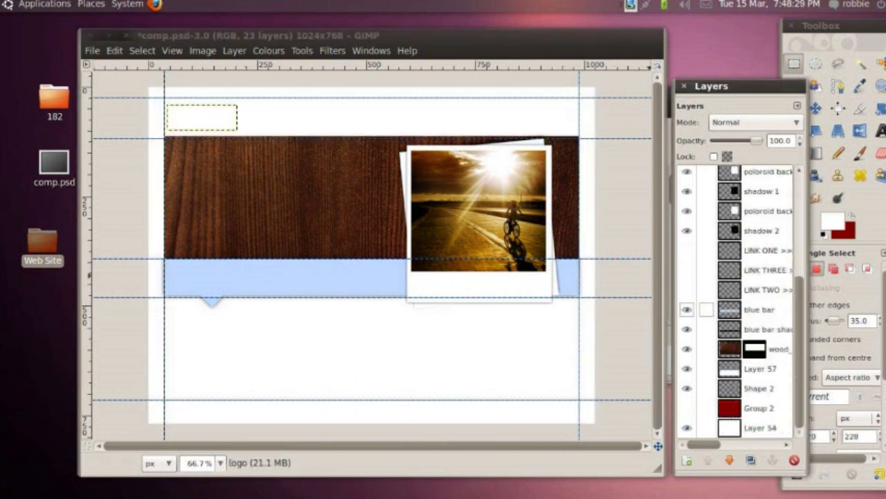
{"action": "left_click", "coordinate": [686, 427]}
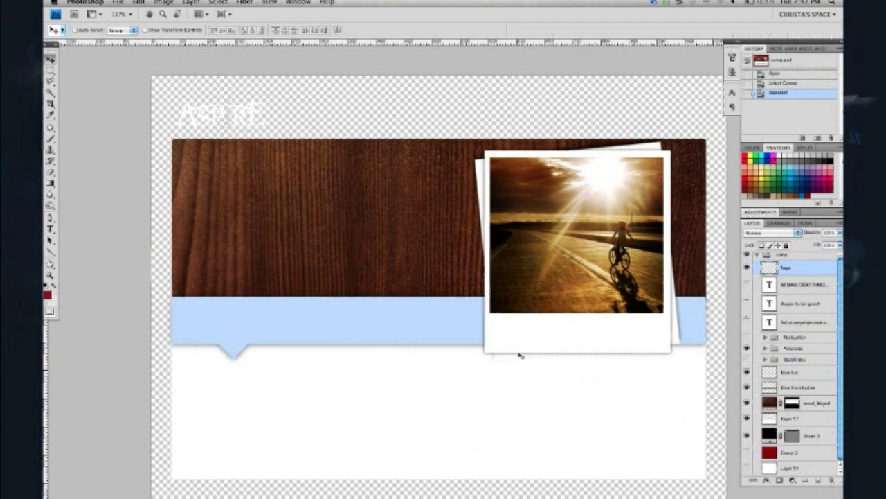
{"action": "scroll", "coordinate": [518, 352], "scroll_direction": "up", "scroll_amount": 3}
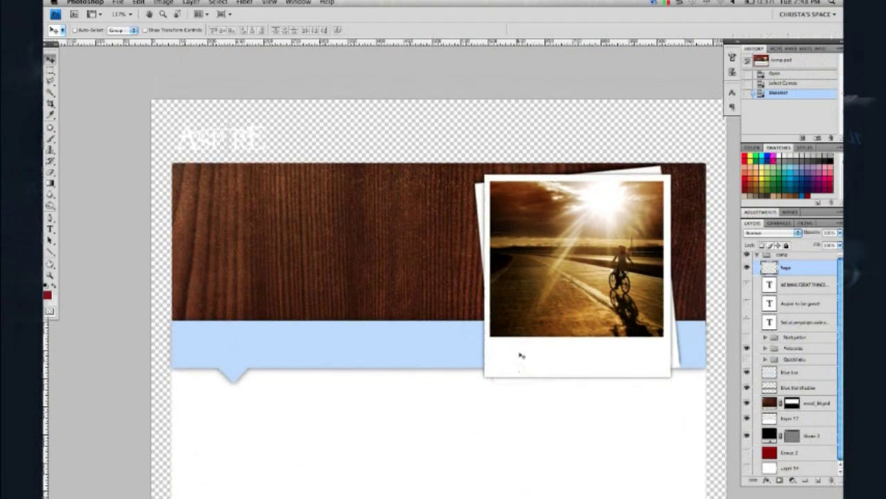
{"action": "left_click_drag", "start_coordinate": [585, 382], "coordinate": [574, 340]}
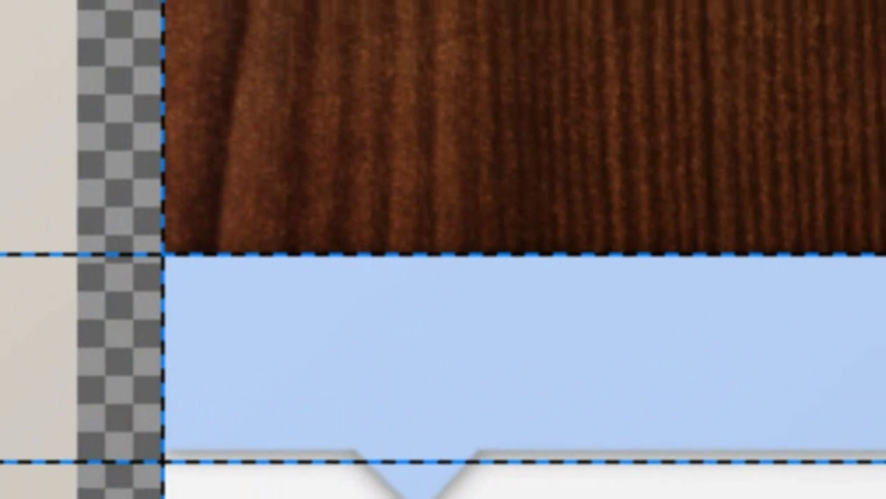
Select the full wood grain band between its guides, 951 by 275 px, with feathered edges turned off.
{"action": "left_click_drag", "start_coordinate": [135, 259], "coordinate": [731, 468]}
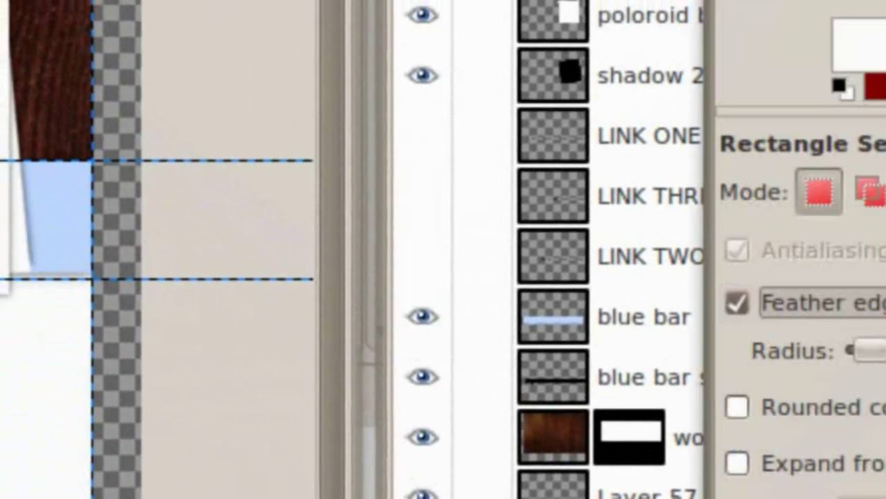
{"action": "left_click", "coordinate": [737, 303]}
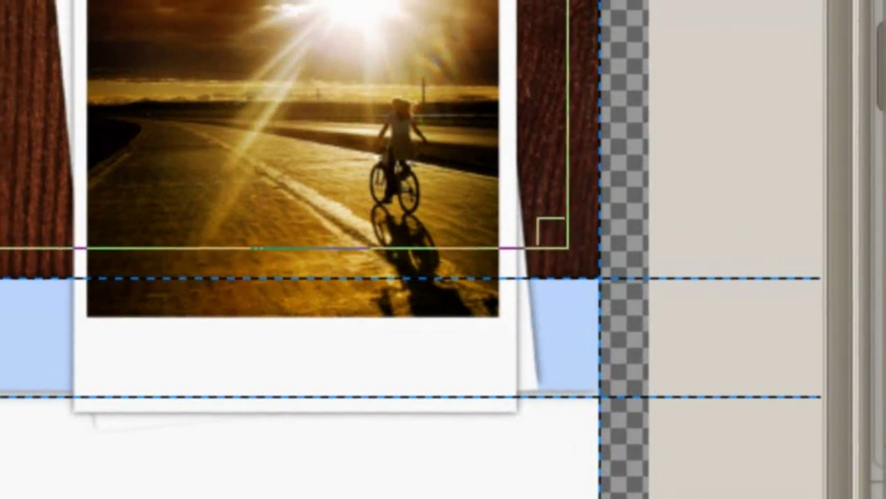
{"action": "left_click_drag", "start_coordinate": [568, 247], "coordinate": [600, 277]}
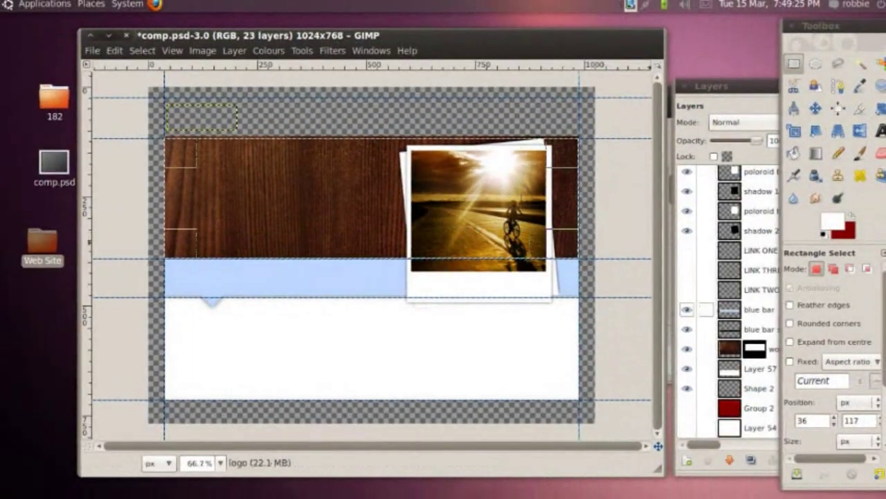
Copy the selected area of the wood_bkgnd layer and paste it as a new image.
{"action": "left_click", "coordinate": [699, 348]}
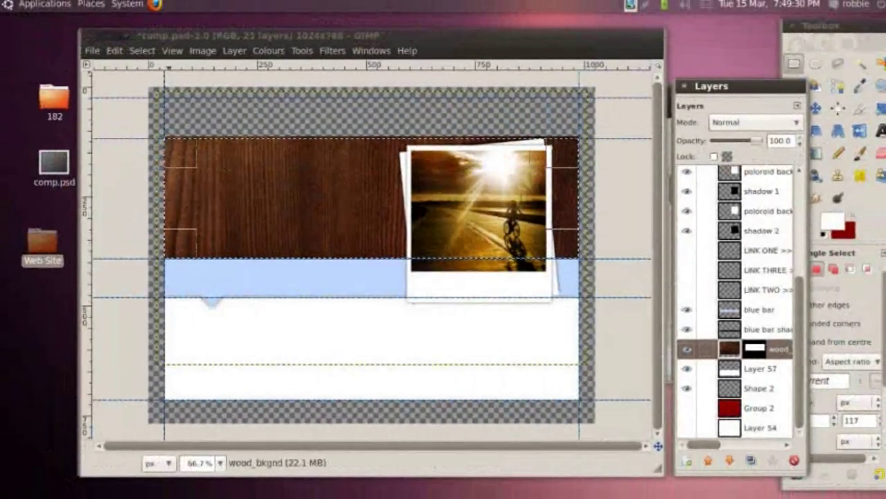
{"action": "left_click", "coordinate": [114, 51]}
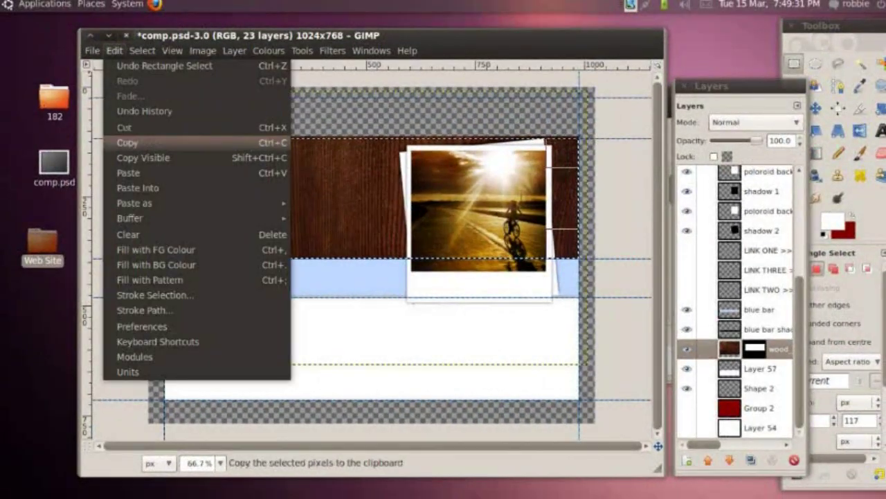
{"action": "left_click", "coordinate": [128, 143]}
{"action": "left_click", "coordinate": [114, 51]}
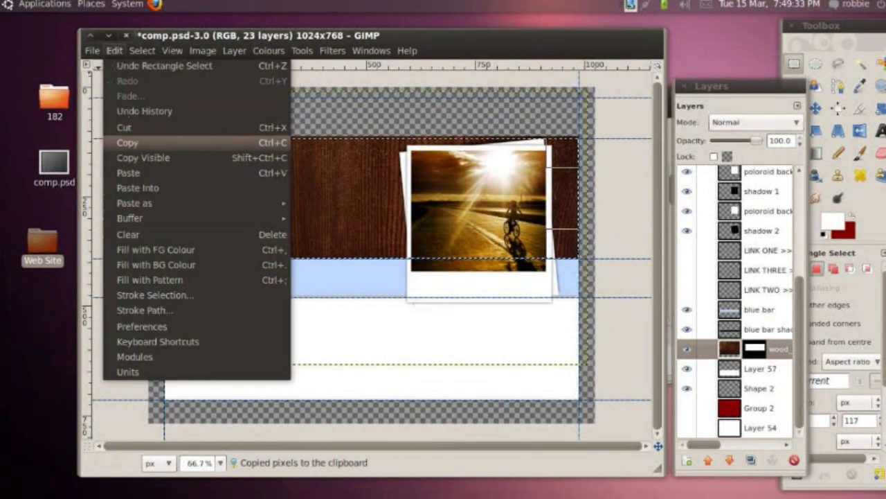
{"action": "left_click", "coordinate": [325, 202]}
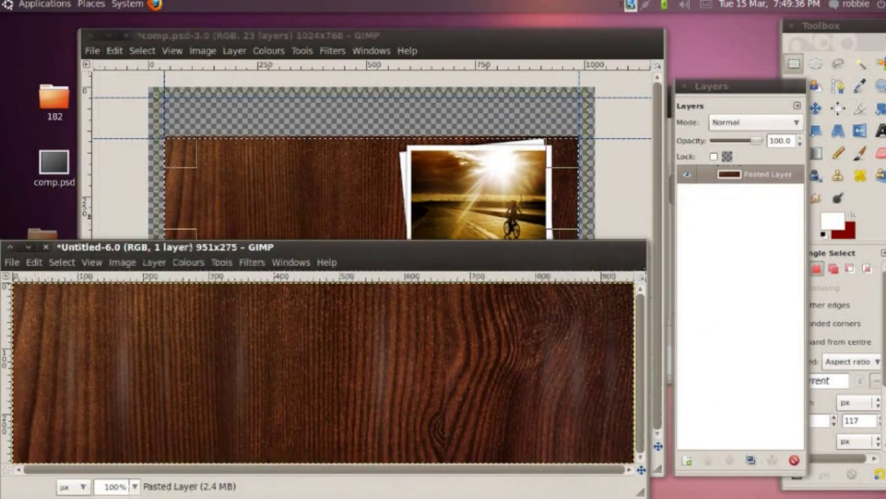
{"action": "left_click_drag", "start_coordinate": [138, 247], "coordinate": [259, 100]}
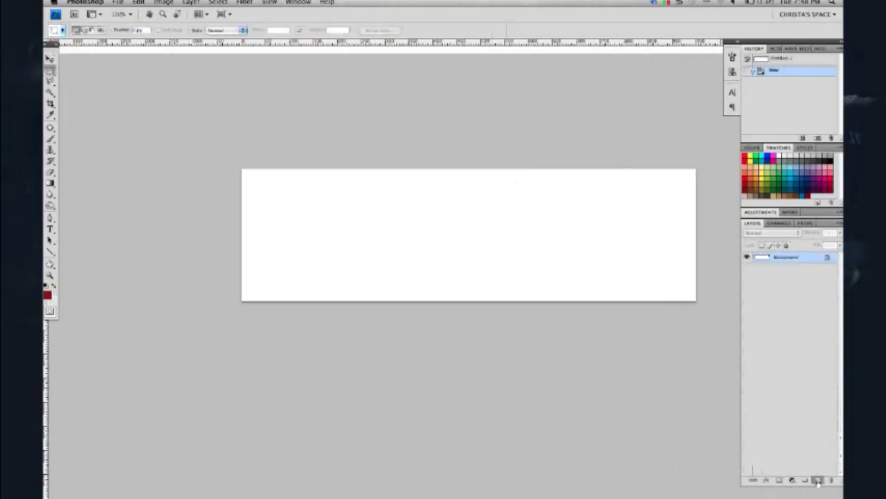
In Photoshop, paste the wood texture onto a new layer and convert the Background into regular layer Layer 0.
{"action": "left_click", "coordinate": [817, 479]}
{"action": "key", "text": "super+v"}
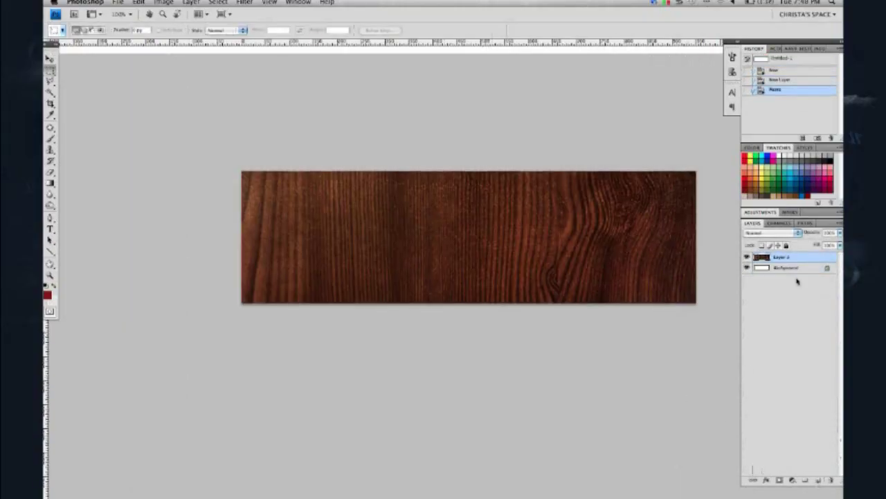
{"action": "double_click", "coordinate": [799, 270]}
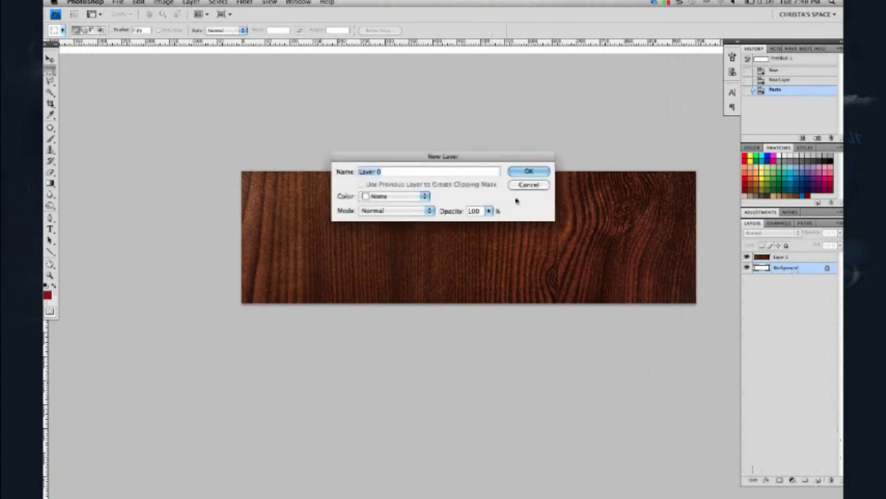
{"action": "left_click", "coordinate": [522, 173]}
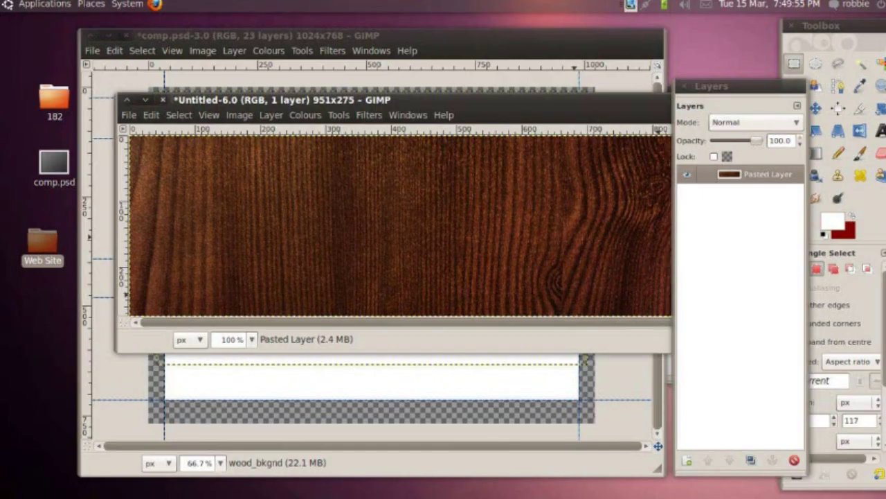
{"action": "left_click_drag", "start_coordinate": [374, 100], "coordinate": [287, 145]}
{"action": "left_click", "coordinate": [43, 160]}
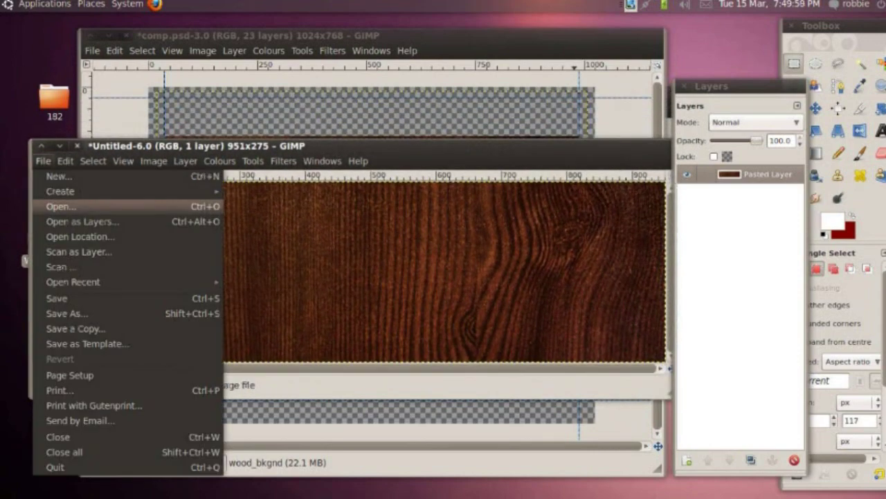
{"action": "left_click", "coordinate": [66, 313]}
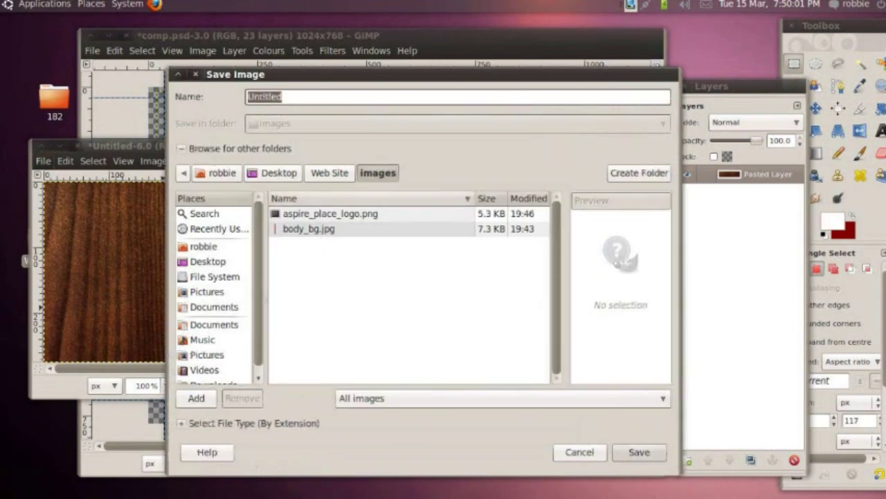
{"action": "left_click", "coordinate": [579, 451]}
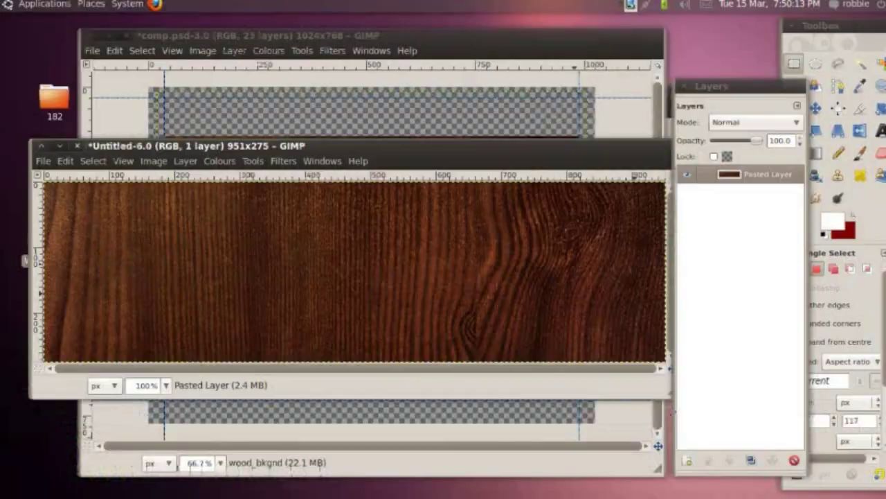
In GIMP, save the wood image to the Web Site images folder as woodgrain_bg.jpg, flattened for export, with JPEG quality 85.
{"action": "right_click", "coordinate": [164, 214]}
{"action": "mouse_move", "coordinate": [185, 231]}
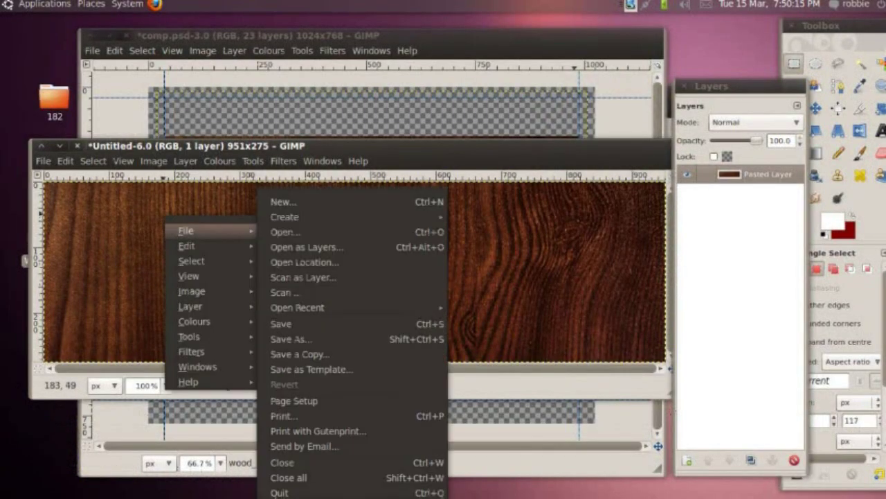
{"action": "left_click", "coordinate": [290, 338]}
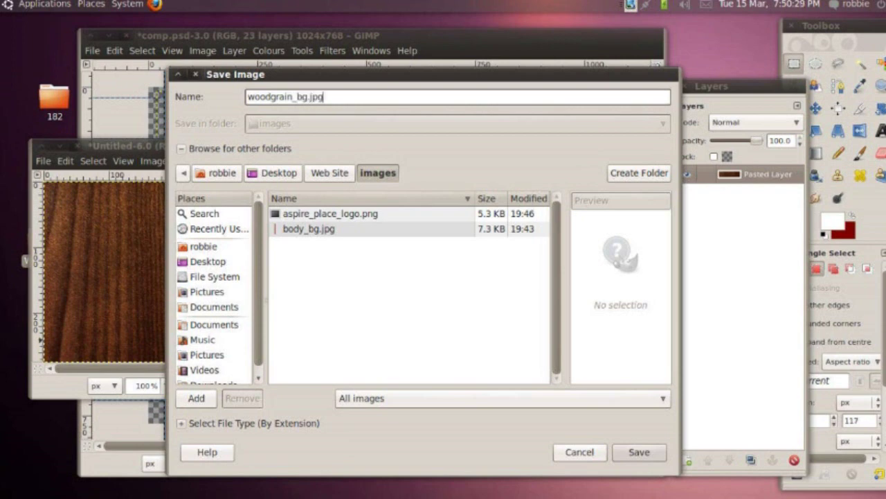
{"action": "key", "text": "Return"}
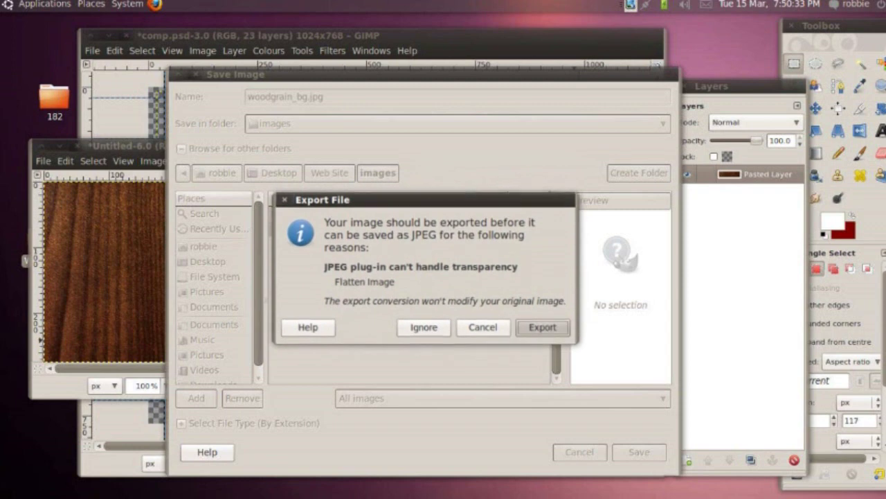
{"action": "key", "text": "Return"}
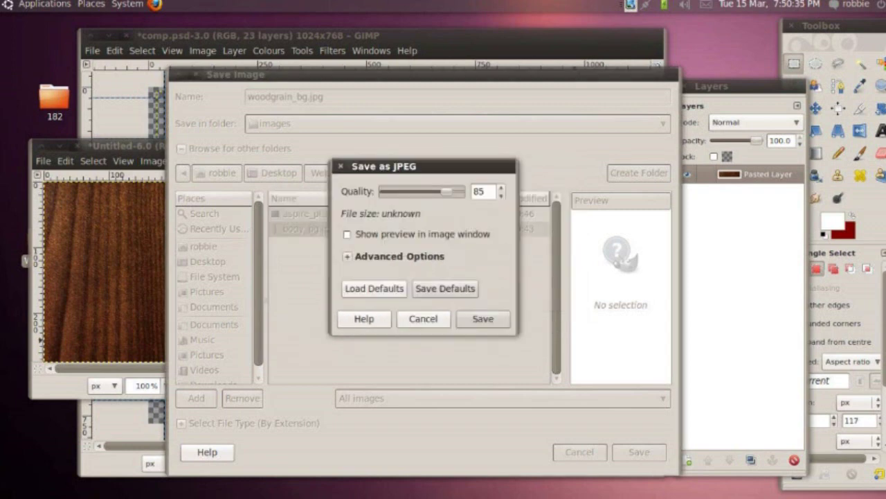
{"action": "left_click", "coordinate": [392, 256]}
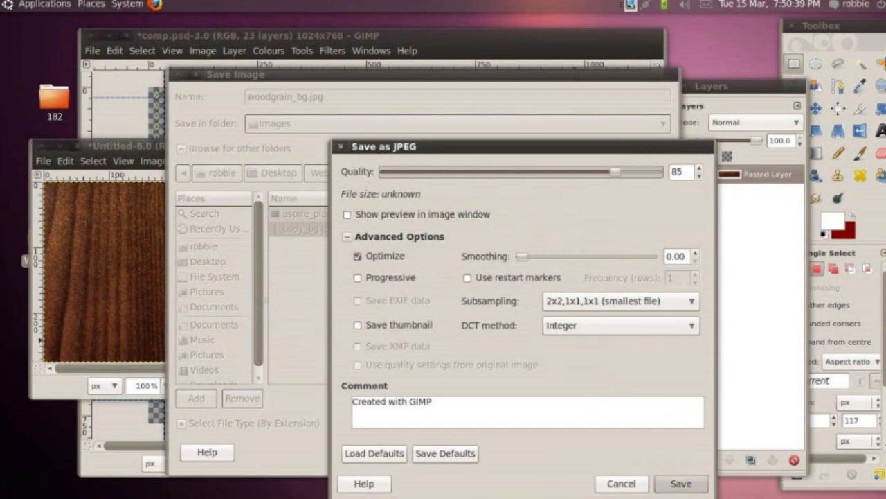
{"action": "key", "text": "Return"}
Open the Web Site images folder in the file browser and view the properties of woodgrain_bg.jpg.
{"action": "left_click_drag", "start_coordinate": [208, 146], "coordinate": [274, 149]}
{"action": "double_click", "coordinate": [43, 246]}
{"action": "double_click", "coordinate": [186, 235]}
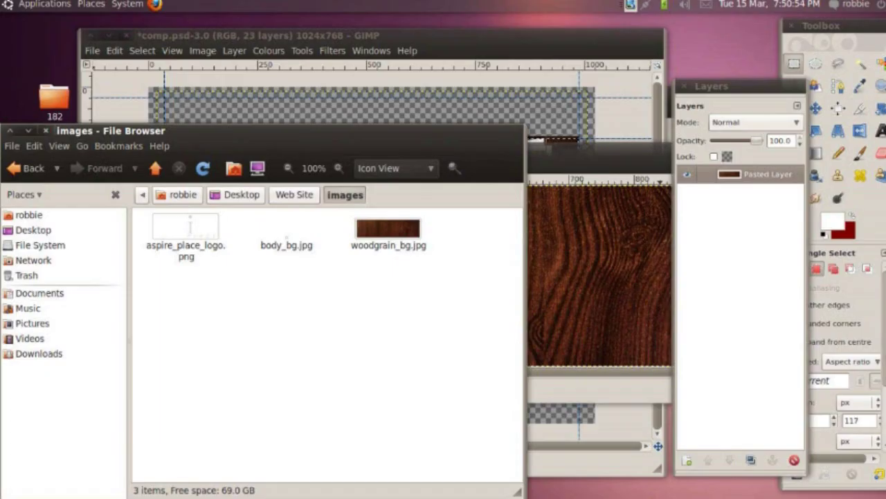
{"action": "left_click", "coordinate": [388, 228]}
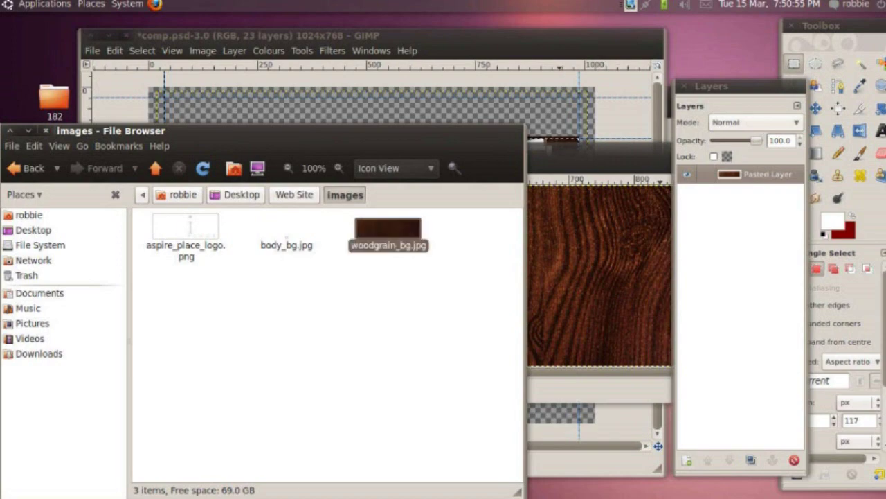
{"action": "right_click", "coordinate": [388, 232]}
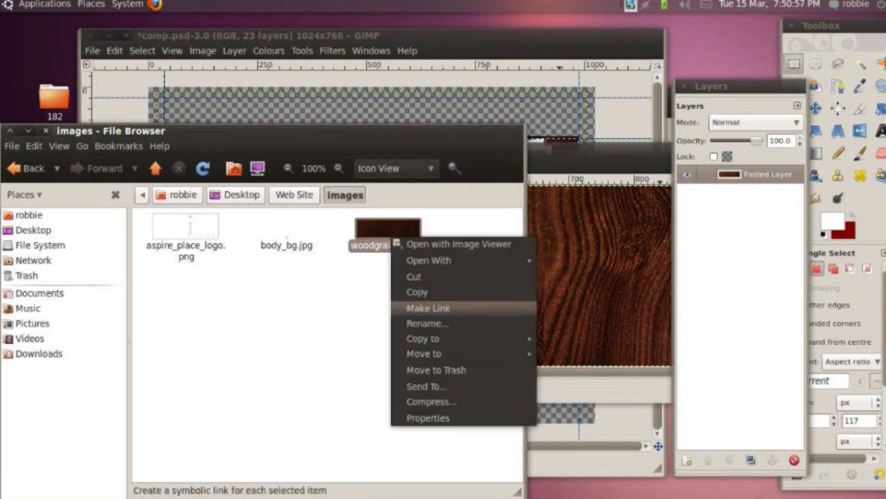
{"action": "left_click", "coordinate": [429, 418]}
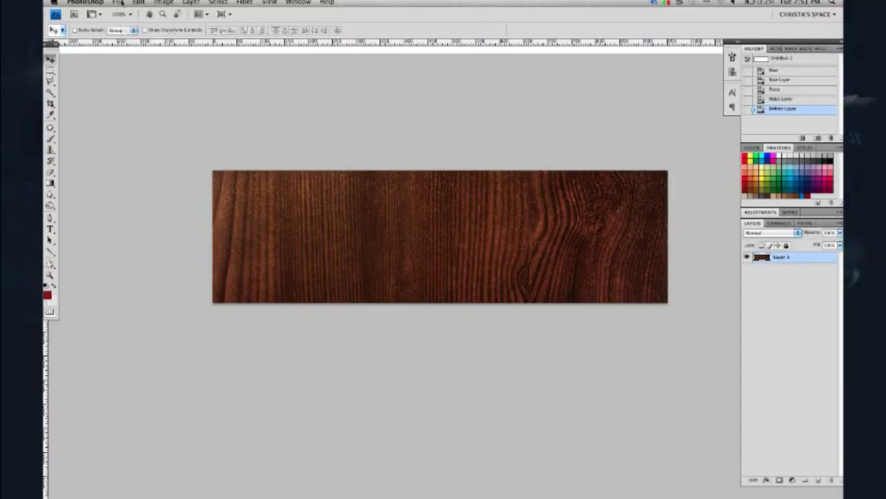
In Photoshop, save the wood texture for web as a JPEG with medium quality 30.
{"action": "left_click", "coordinate": [120, 2]}
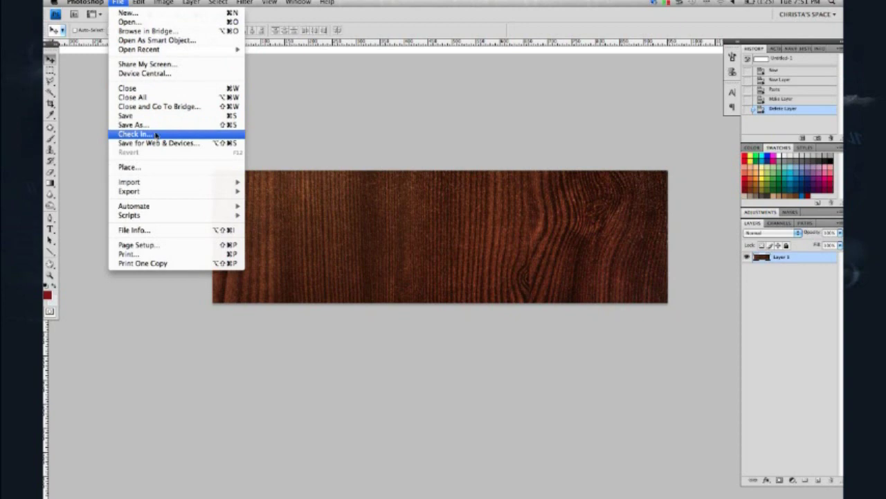
{"action": "left_click", "coordinate": [194, 144]}
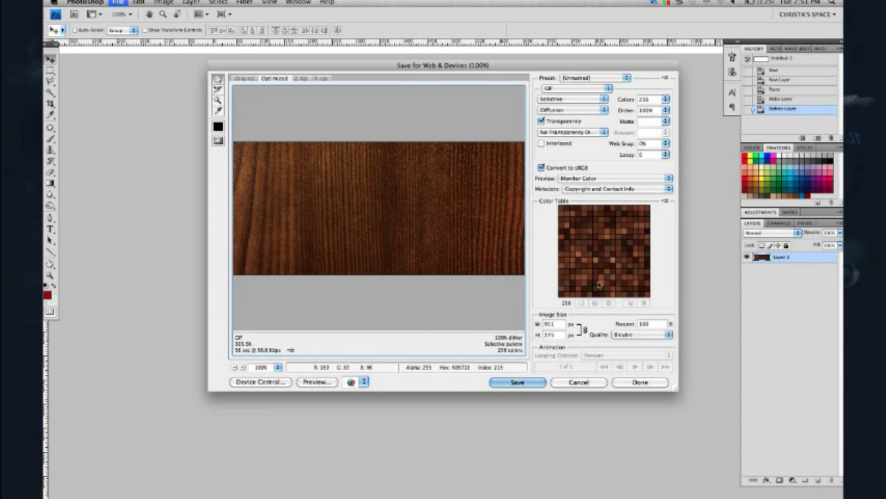
{"action": "left_click", "coordinate": [607, 89]}
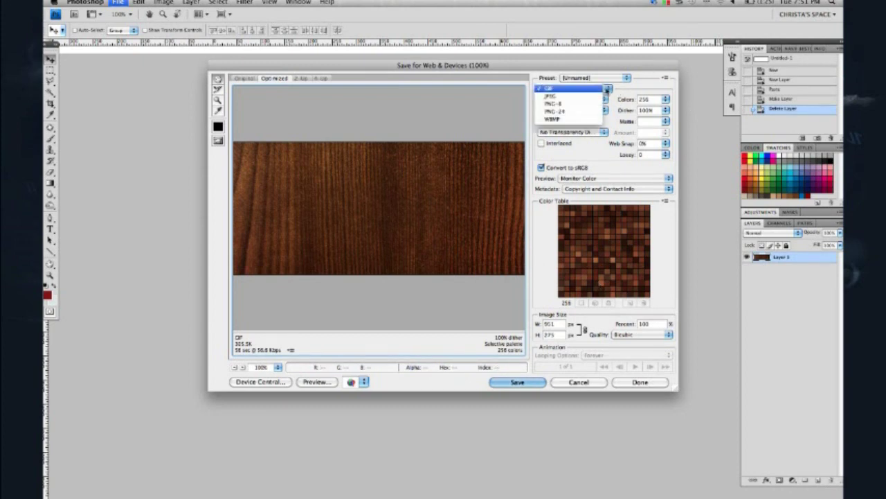
{"action": "left_click", "coordinate": [593, 97]}
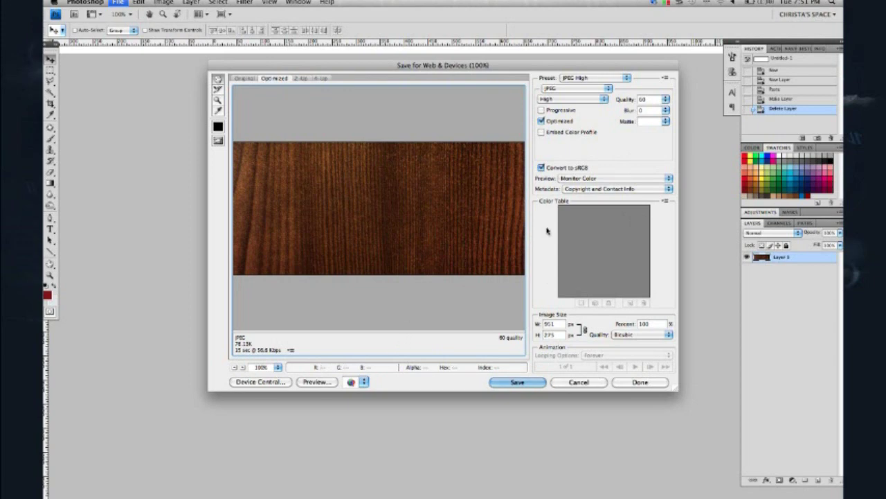
{"action": "left_click", "coordinate": [664, 99]}
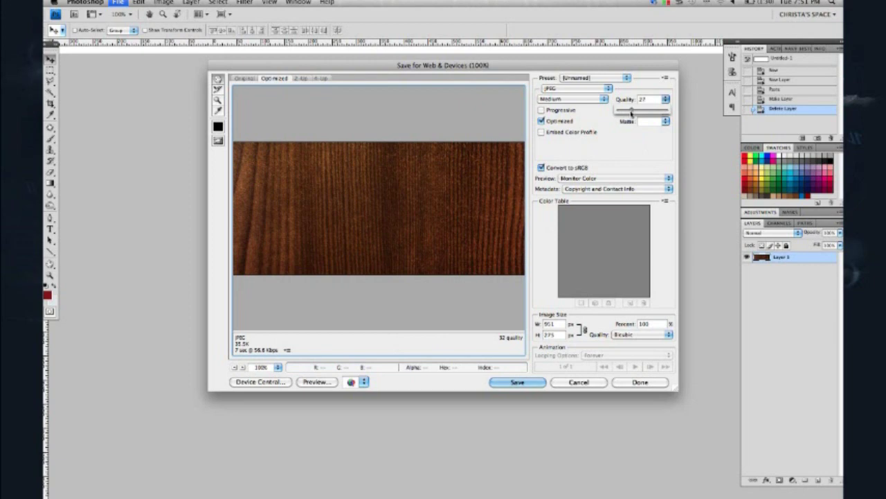
{"action": "left_click_drag", "start_coordinate": [631, 113], "coordinate": [632, 113]}
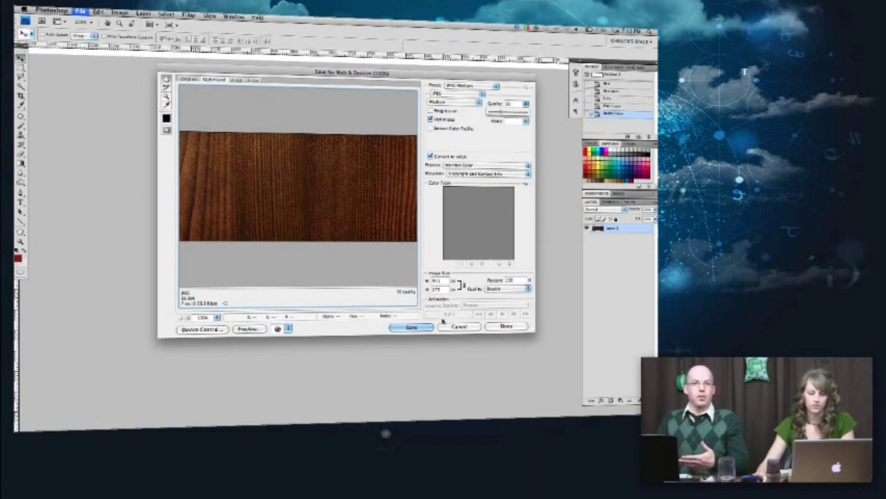
{"action": "left_click", "coordinate": [419, 327]}
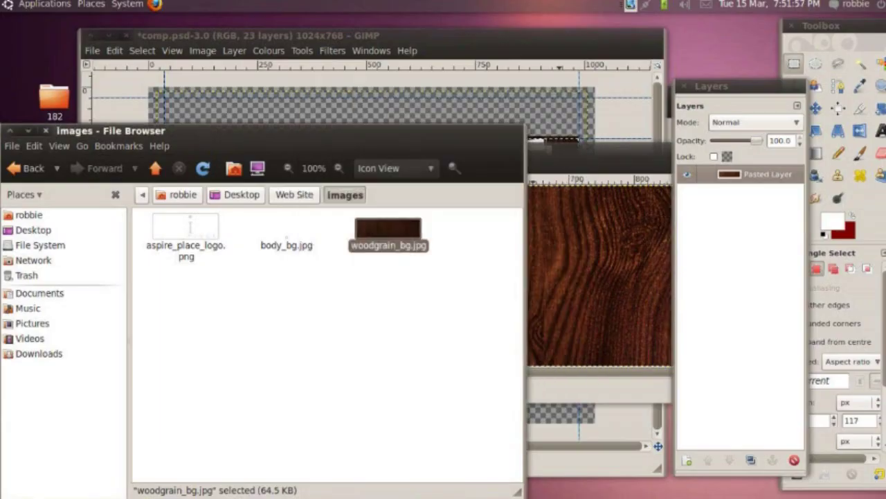
In GIMP, save the wood image again over woodgrain_bg.jpg in the images folder, using a lower JPEG quality.
{"action": "right_click", "coordinate": [488, 258]}
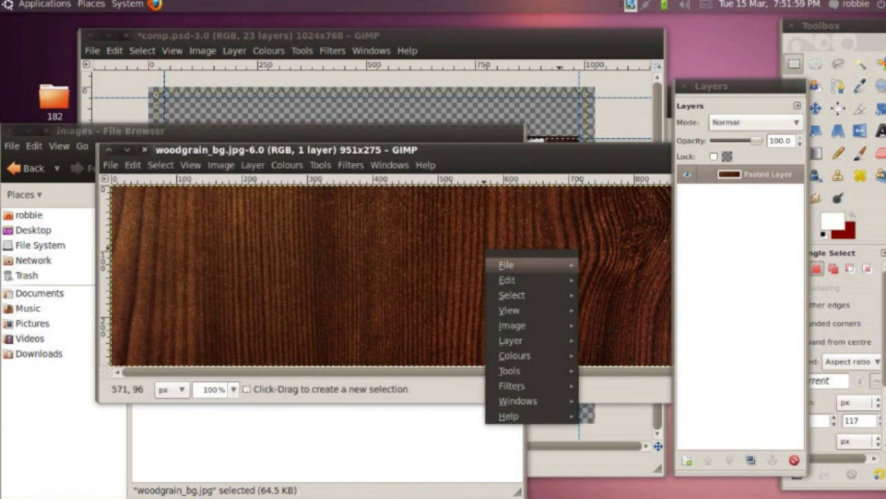
{"action": "mouse_move", "coordinate": [506, 265]}
{"action": "left_click", "coordinate": [602, 338]}
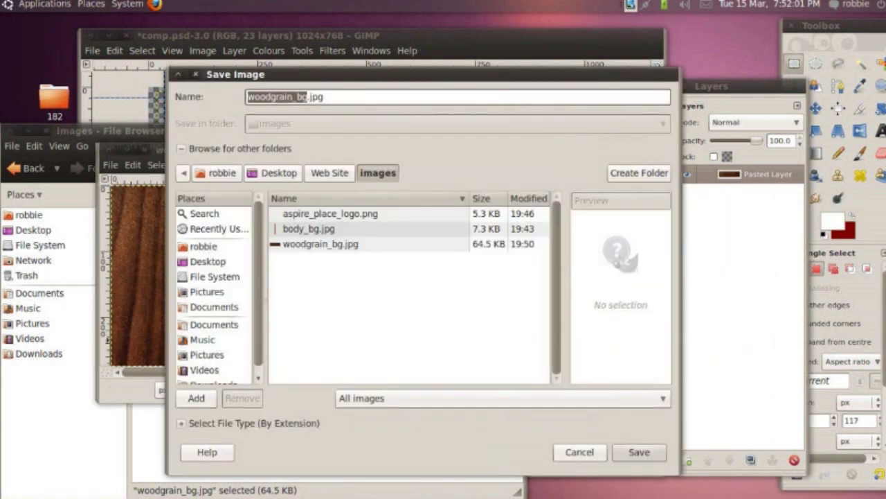
{"action": "key", "text": "Return"}
{"action": "key", "text": "Return"}
{"action": "key", "text": "Return"}
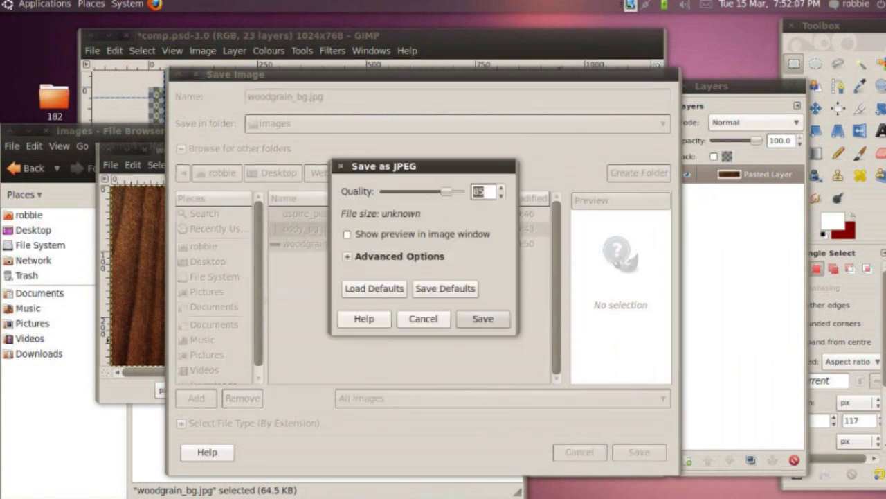
{"action": "key", "text": "Return"}
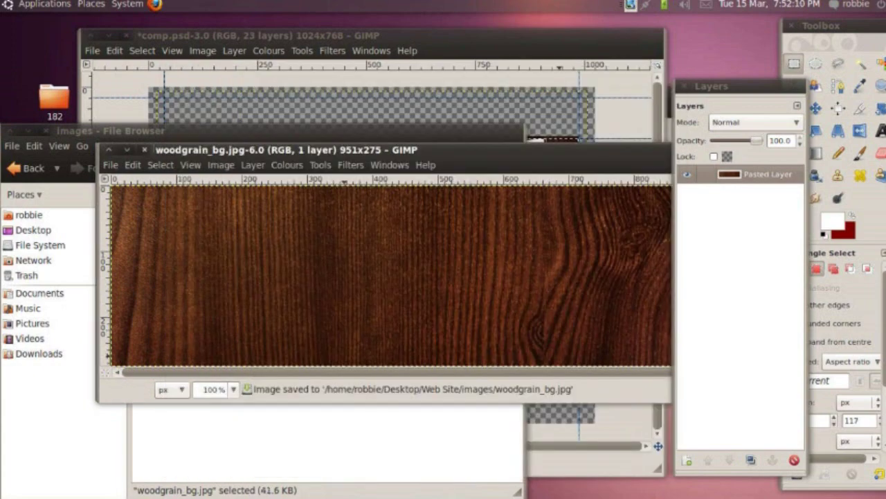
Inspect the newly saved woodgrain_bg.jpg in the image viewer and close the viewer.
{"action": "left_click", "coordinate": [327, 443]}
{"action": "double_click", "coordinate": [388, 229]}
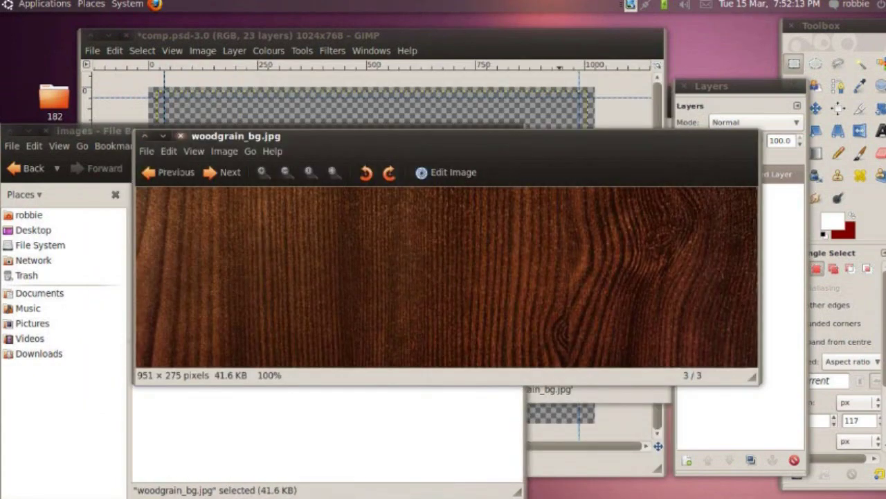
{"action": "left_click", "coordinate": [180, 136]}
Check the file size of woodgrain_bg.jpg in its file properties and close them.
{"action": "left_click", "coordinate": [443, 291]}
{"action": "left_click", "coordinate": [387, 231]}
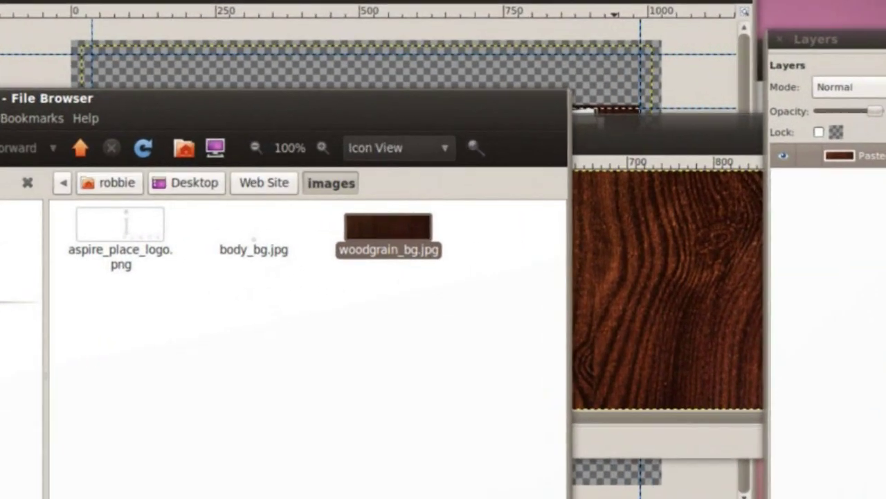
{"action": "right_click", "coordinate": [387, 232]}
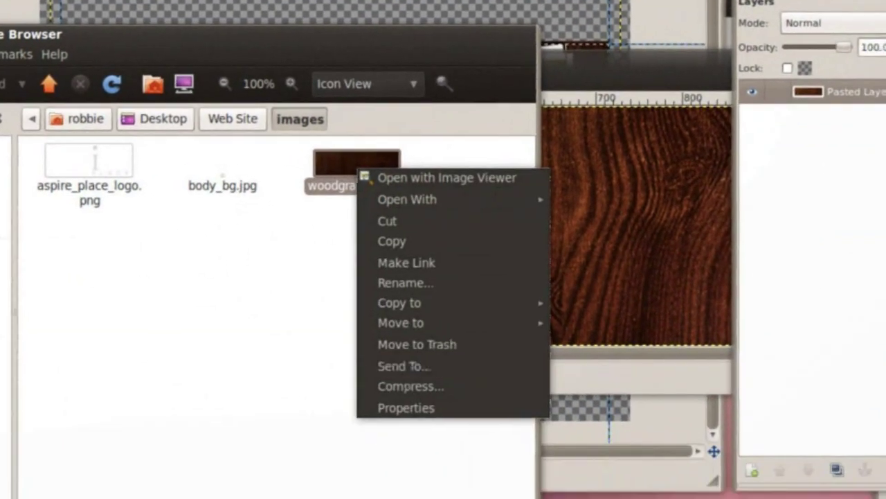
{"action": "key", "text": "Escape"}
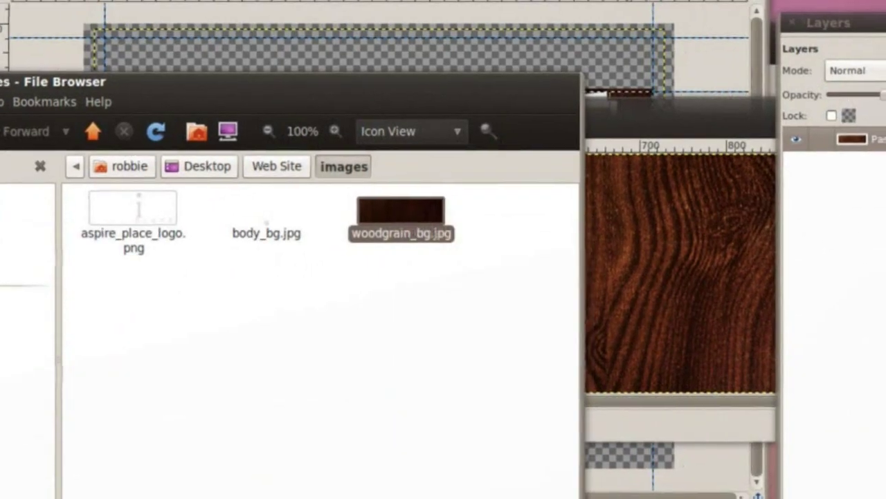
{"action": "right_click", "coordinate": [384, 225]}
{"action": "left_click", "coordinate": [428, 464]}
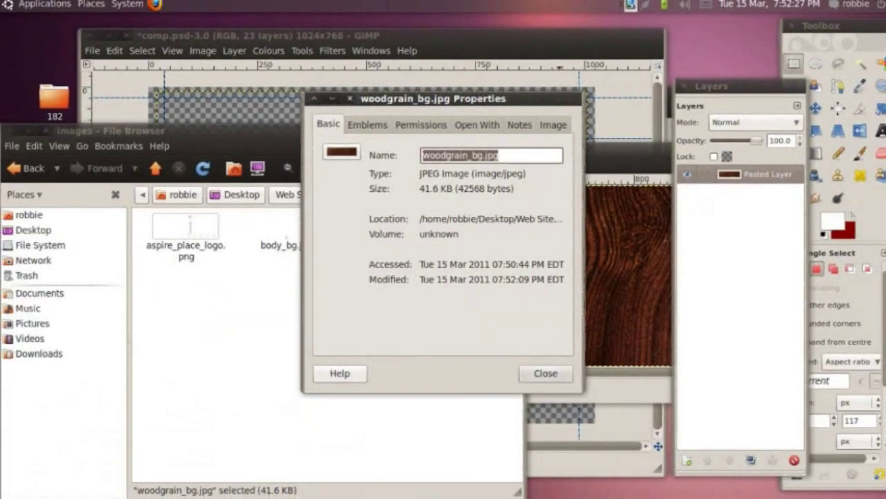
{"action": "key", "text": "Escape"}
{"action": "key", "text": "Return"}
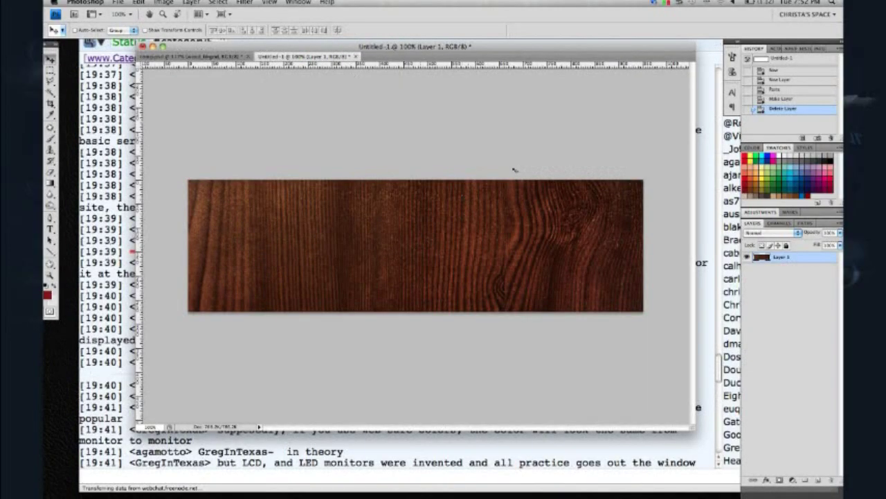
On the Mac desktop, open the Site folder and look through its img folder for the saved images.
{"action": "key", "text": "F11"}
{"action": "left_click", "coordinate": [773, 414]}
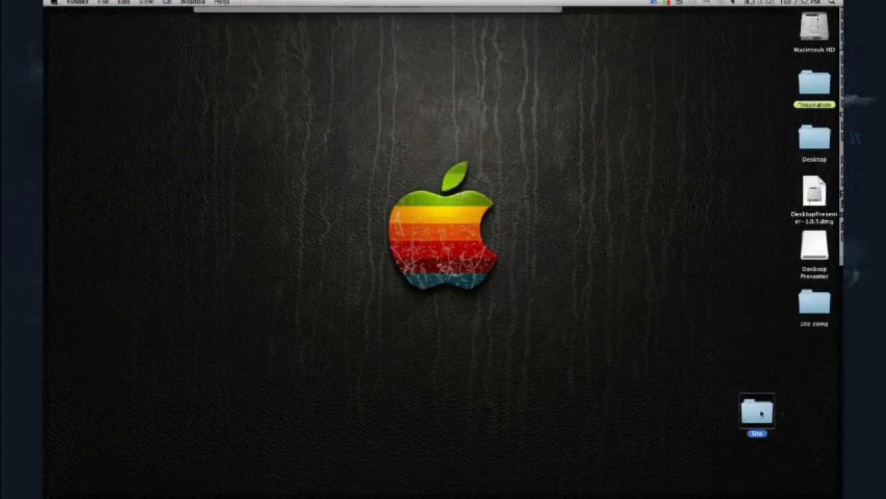
{"action": "double_click", "coordinate": [758, 414]}
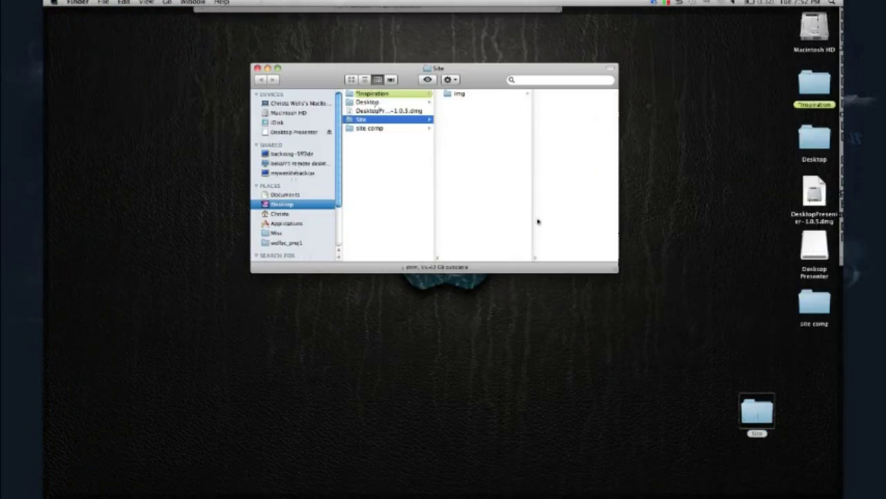
{"action": "left_click", "coordinate": [455, 95]}
{"action": "left_click", "coordinate": [539, 103]}
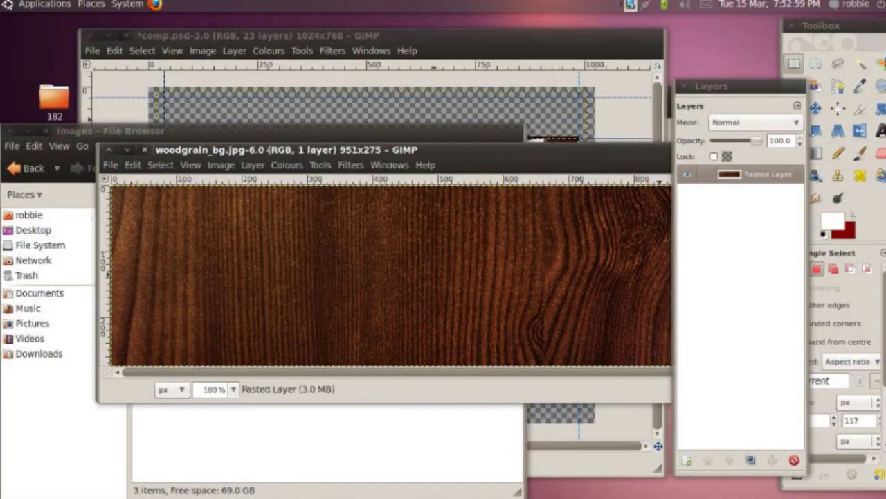
Return to comp.psd in GIMP and hide the wood_bkgnd layer.
{"action": "left_click_drag", "start_coordinate": [427, 150], "coordinate": [495, 179]}
{"action": "left_click", "coordinate": [212, 179]}
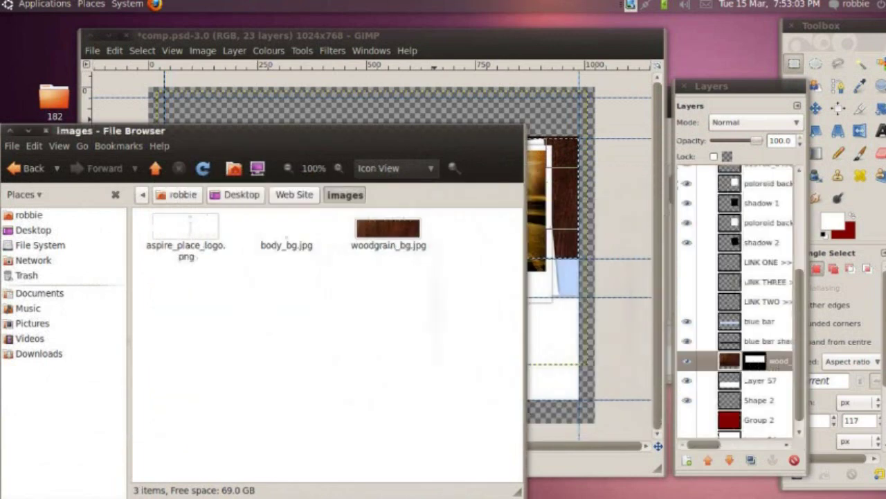
{"action": "left_click", "coordinate": [576, 193]}
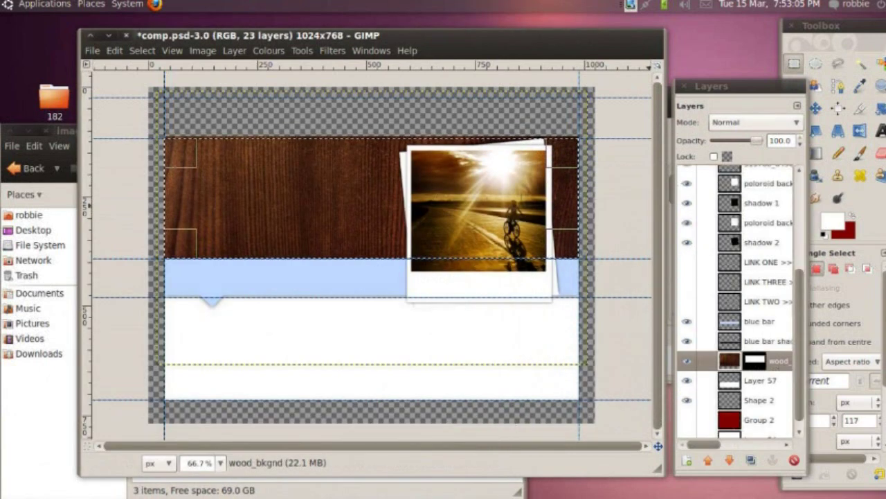
{"action": "left_click", "coordinate": [686, 361]}
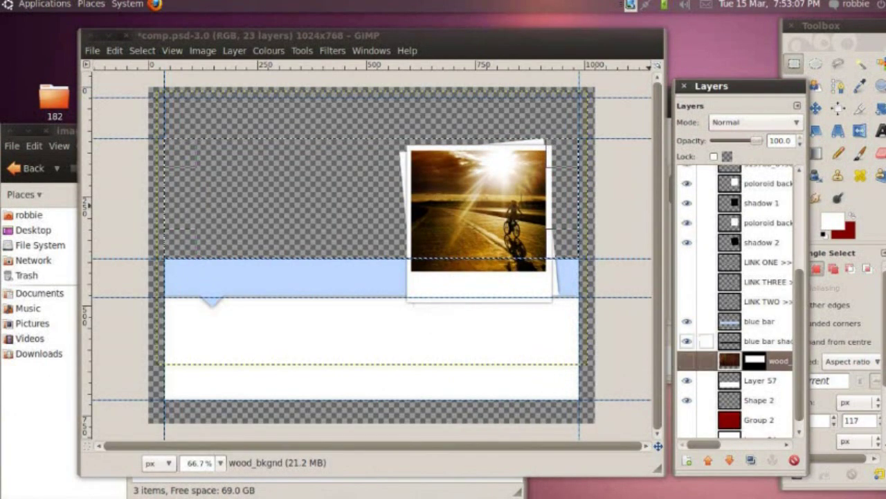
Make the 319768_8498 photo layer active and hide the blue bar, blue bar shadow, Layer 57 and Shape 2 layers.
{"action": "scroll", "coordinate": [734, 242], "scroll_direction": "up", "scroll_amount": 3}
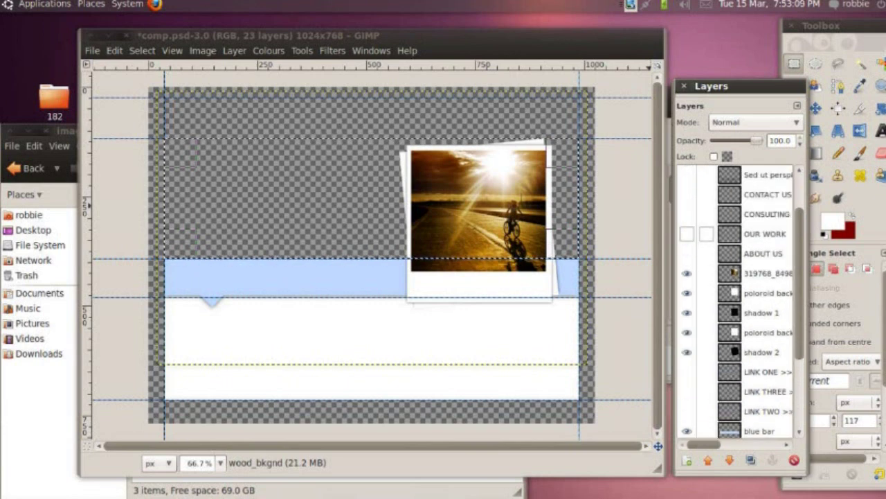
{"action": "left_click", "coordinate": [768, 274]}
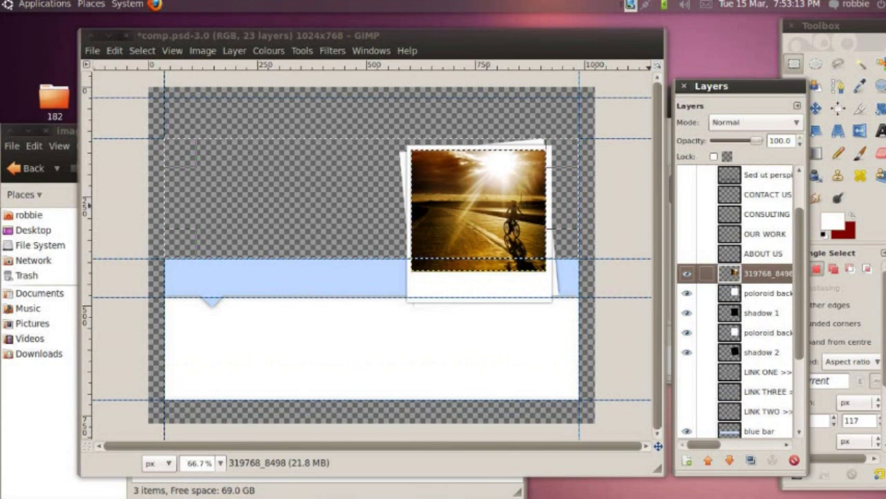
{"action": "scroll", "coordinate": [687, 372], "scroll_direction": "down", "scroll_amount": 3}
{"action": "left_click", "coordinate": [686, 309]}
{"action": "left_click", "coordinate": [686, 329]}
{"action": "left_click", "coordinate": [687, 368]}
{"action": "left_click", "coordinate": [687, 387]}
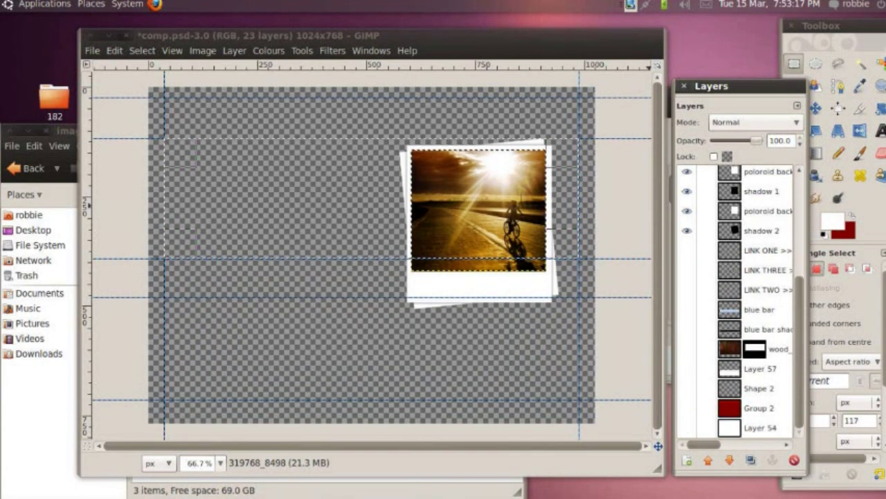
{"action": "left_click", "coordinate": [687, 309]}
{"action": "left_click", "coordinate": [687, 310]}
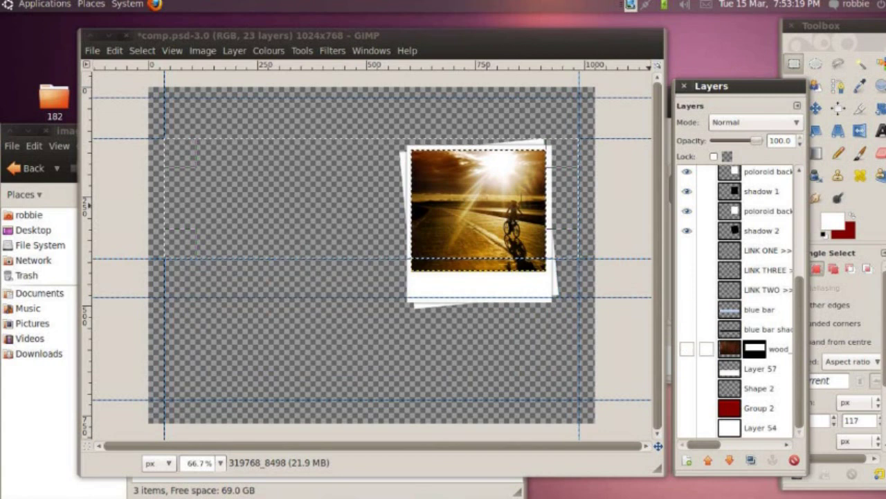
{"action": "left_click", "coordinate": [687, 368]}
{"action": "left_click", "coordinate": [687, 368]}
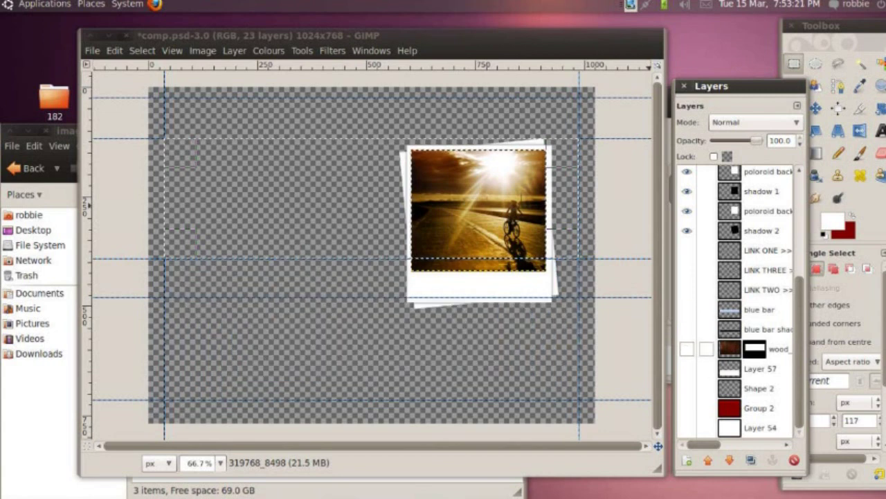
{"action": "scroll", "coordinate": [698, 239], "scroll_direction": "up", "scroll_amount": 3}
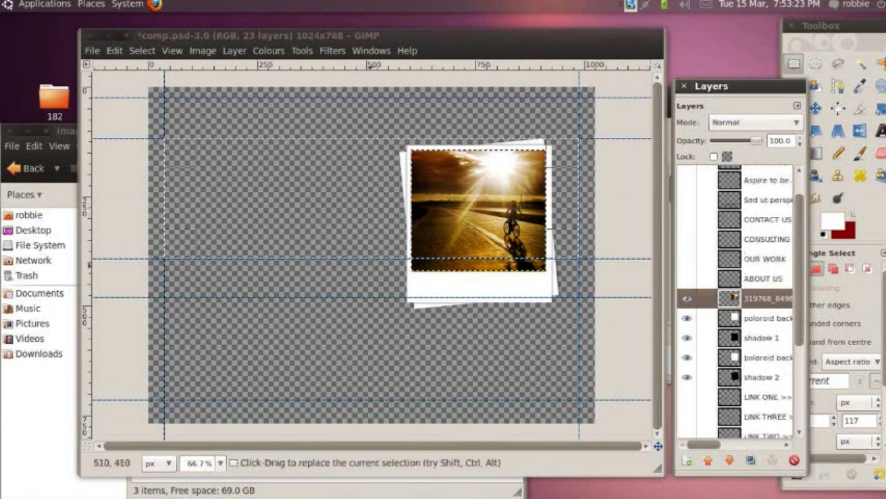
{"action": "left_click", "coordinate": [404, 267]}
{"action": "key", "text": "ctrl+z"}
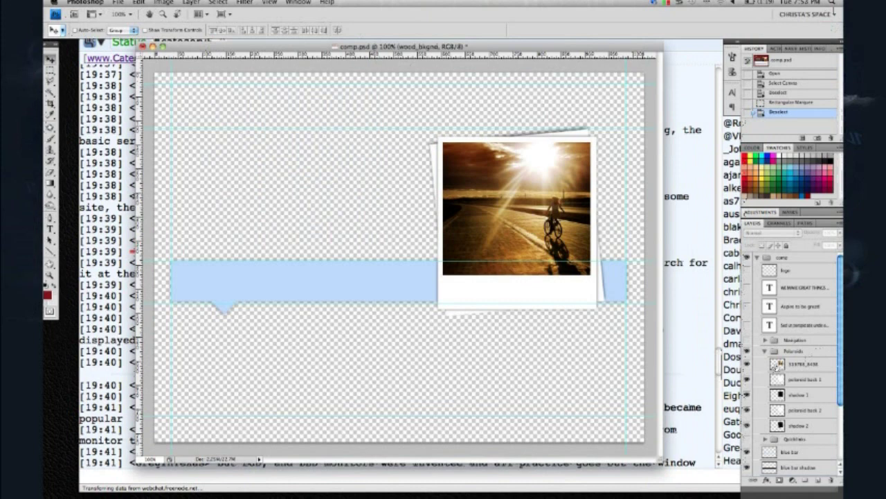
In Photoshop's comp.psd, load the outline of photo layer 319768_8498 as a selection.
{"action": "left_click", "coordinate": [779, 364], "text": "super"}
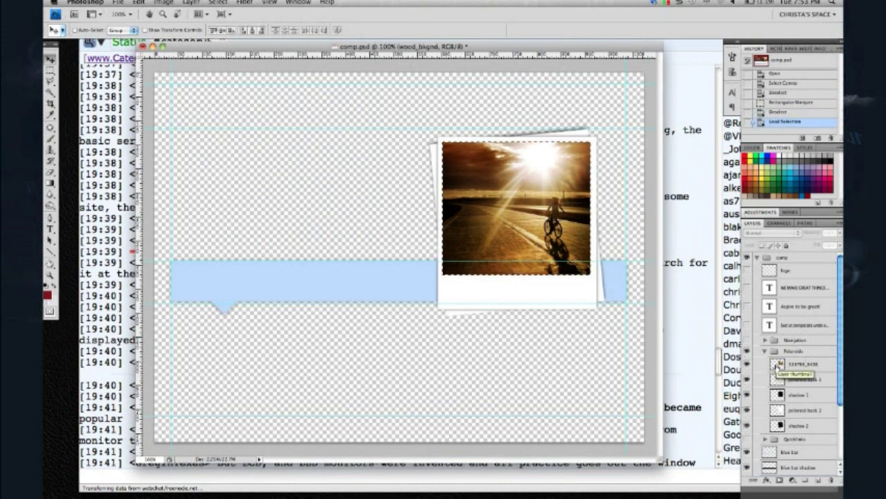
Hide the blue bar and blue bar shadow layers so only the polaroids remain in comp.psd.
{"action": "left_click", "coordinate": [747, 452]}
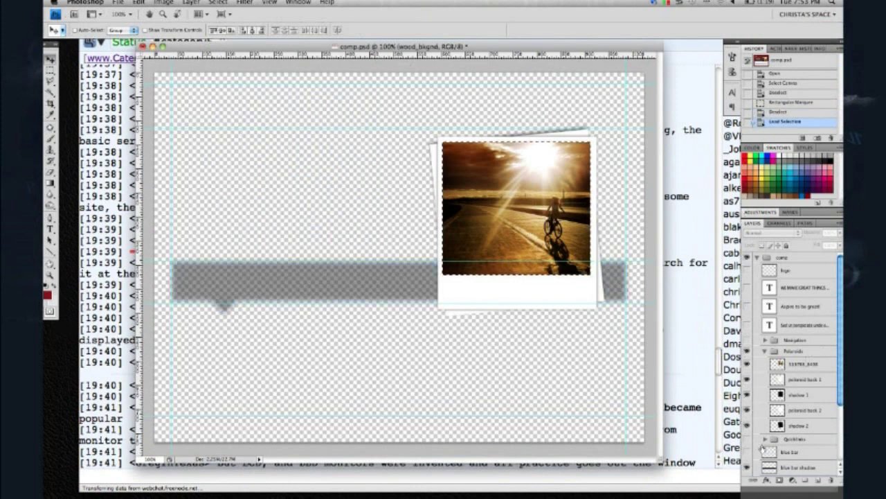
{"action": "left_click", "coordinate": [746, 468]}
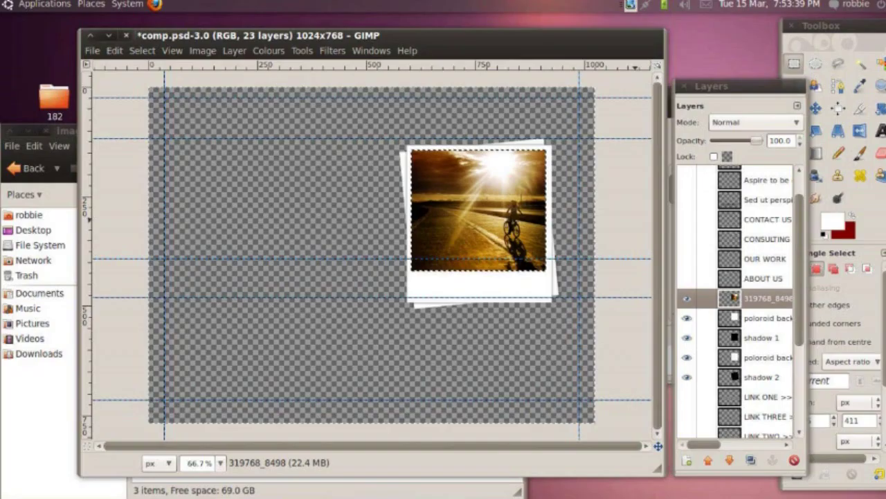
Switch to GIMP and copy everything visible across the whole selected canvas of comp.psd.
{"action": "left_click", "coordinate": [468, 84]}
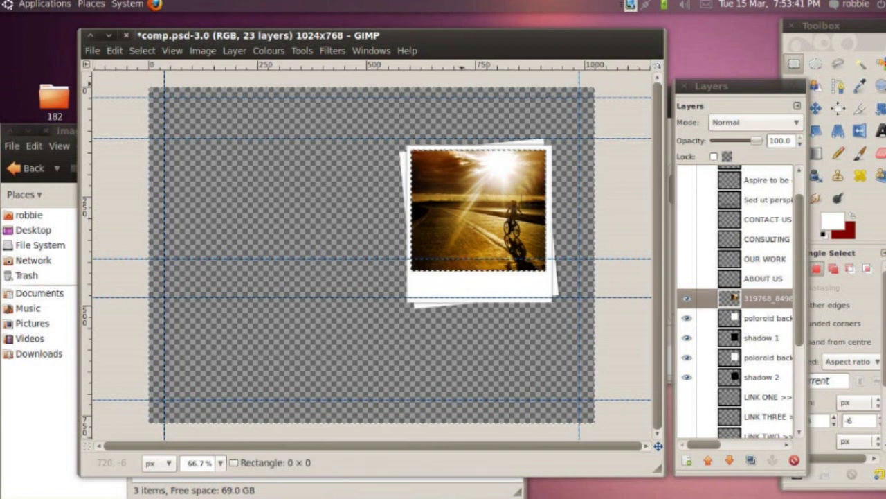
{"action": "key", "text": "ctrl+z"}
{"action": "right_click", "coordinate": [361, 204]}
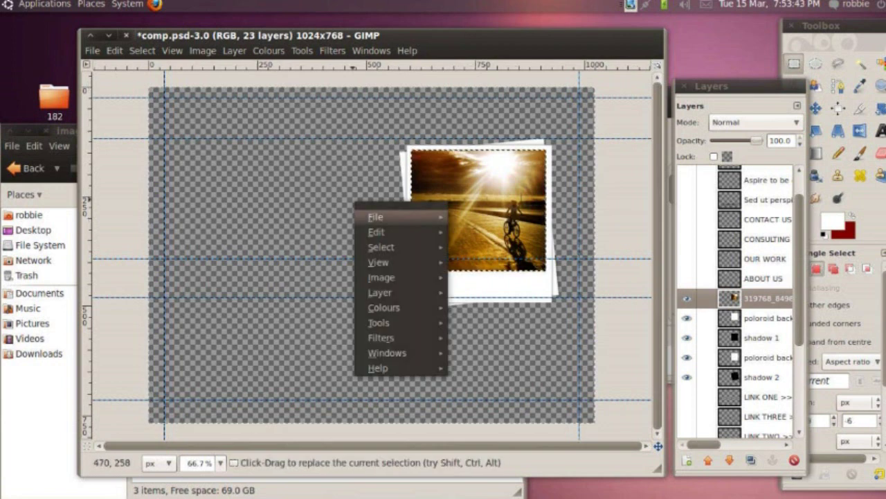
{"action": "mouse_move", "coordinate": [377, 232]}
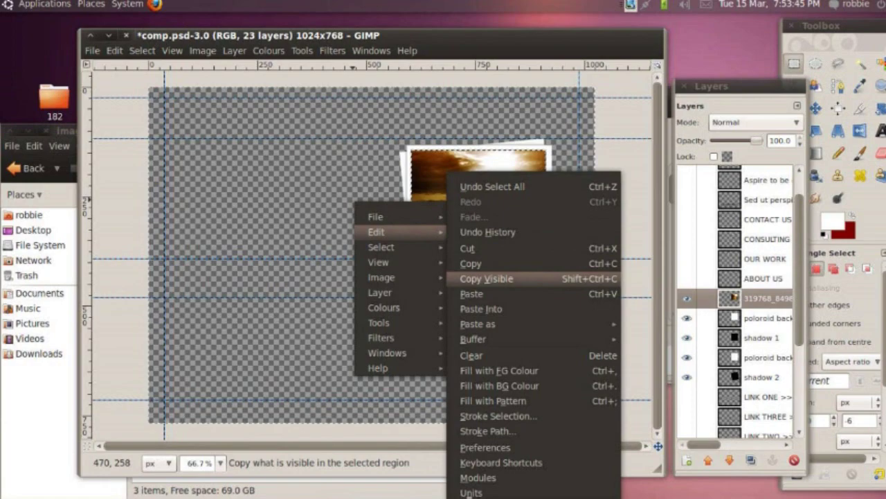
{"action": "key", "text": "Escape"}
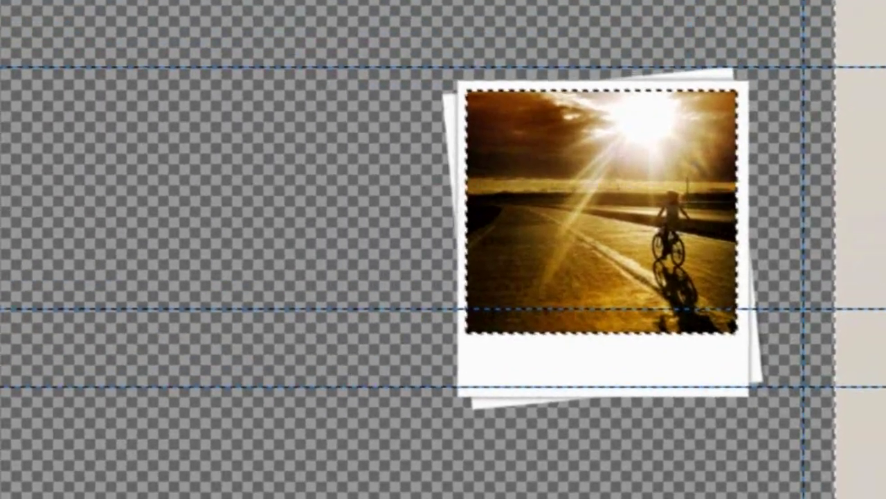
{"action": "right_click", "coordinate": [289, 246]}
{"action": "mouse_move", "coordinate": [333, 307]}
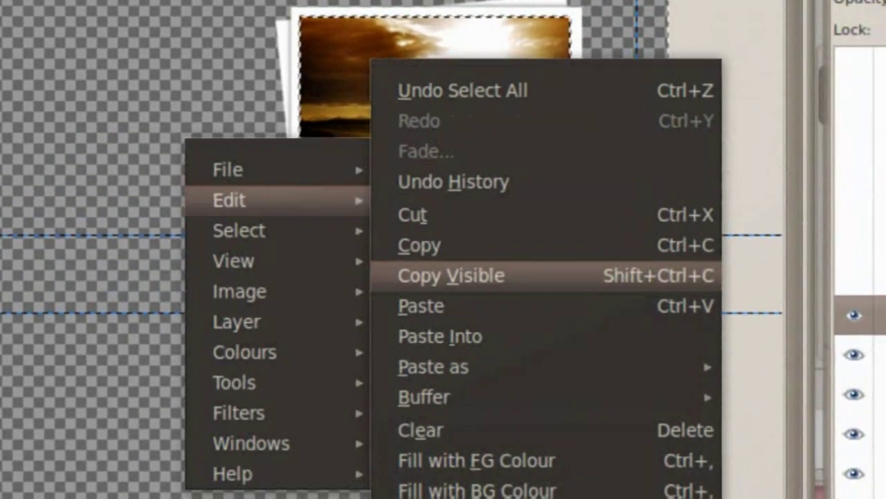
{"action": "left_click", "coordinate": [553, 311]}
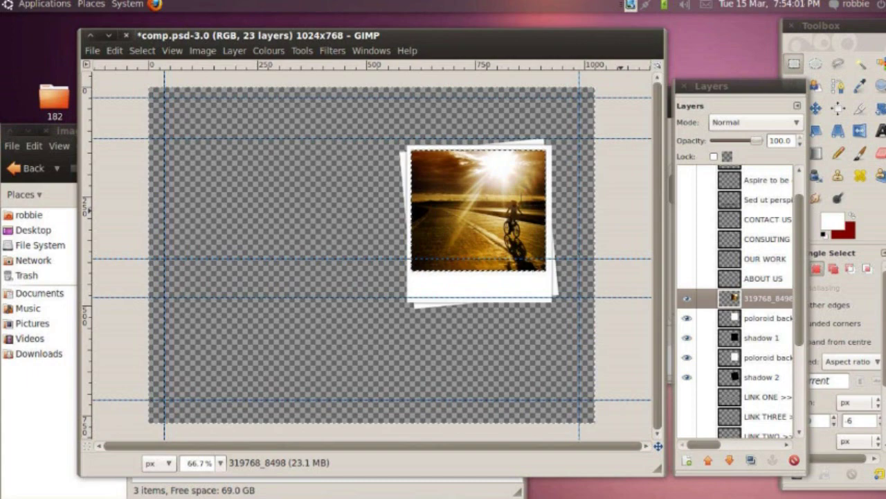
Paste the copied polaroid artwork as a new GIMP image.
{"action": "right_click", "coordinate": [291, 195]}
{"action": "mouse_move", "coordinate": [346, 223]}
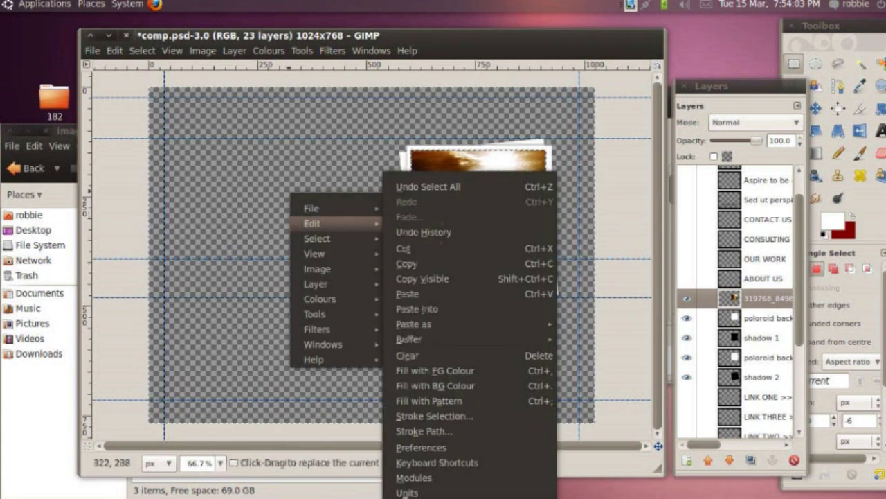
{"action": "mouse_move", "coordinate": [450, 324]}
{"action": "left_click", "coordinate": [593, 333]}
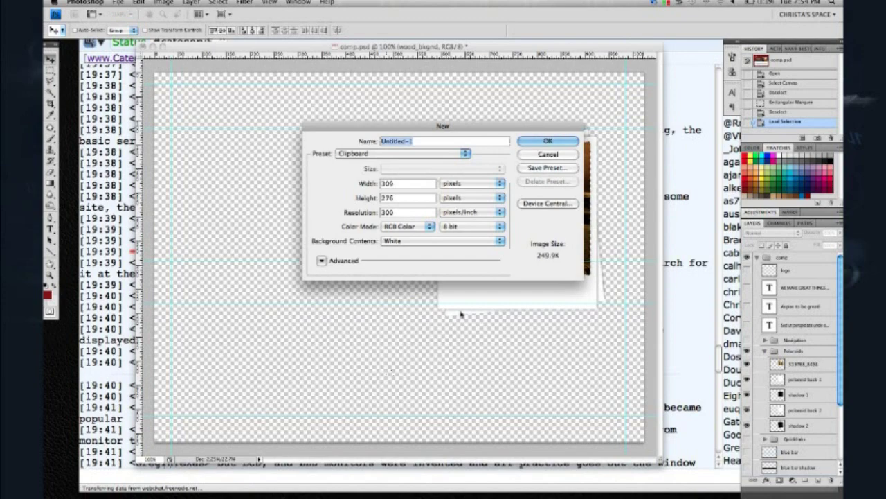
In Photoshop, create a document from the Clipboard preset, paste the copied photo and convert the Background into a regular layer.
{"action": "left_click", "coordinate": [546, 145]}
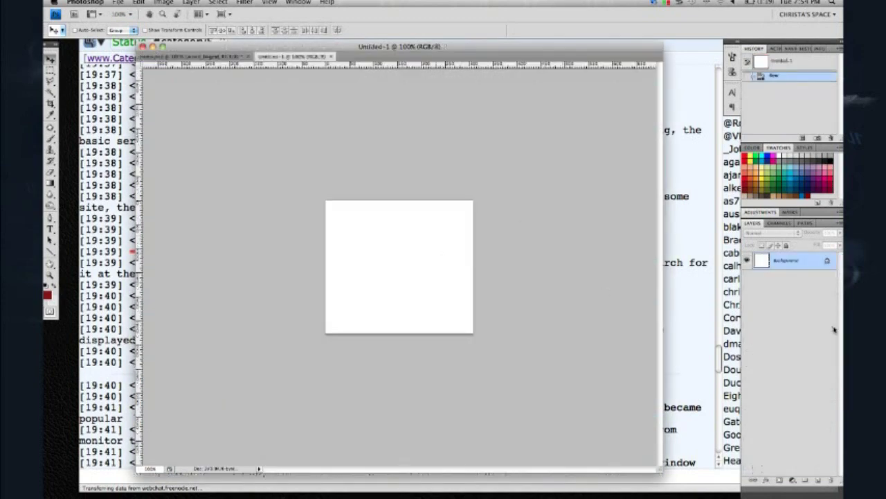
{"action": "key", "text": "super+v"}
{"action": "double_click", "coordinate": [805, 281]}
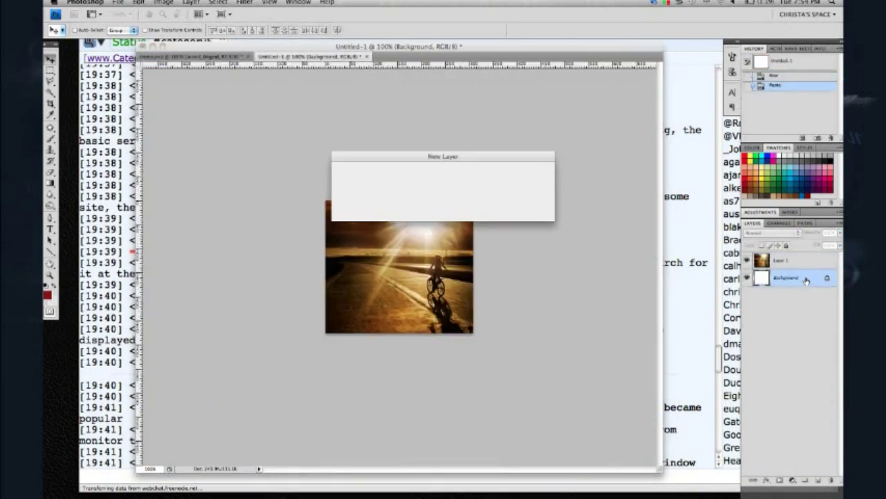
{"action": "key", "text": "Return"}
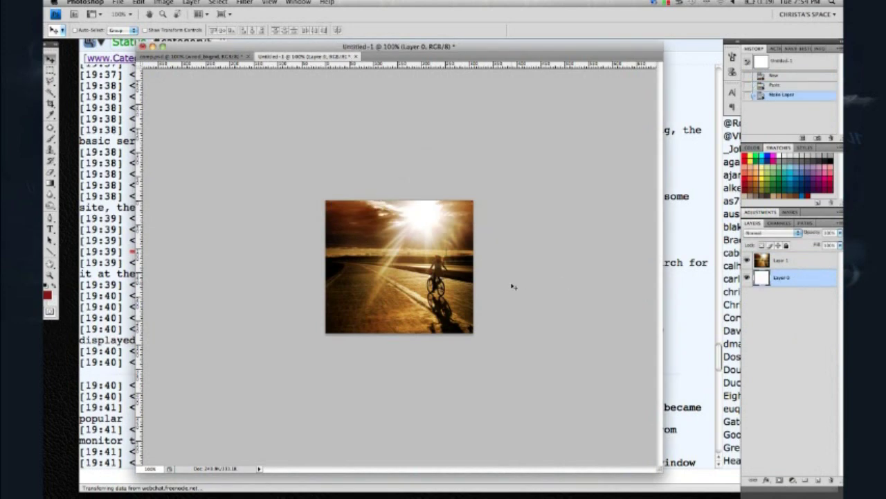
Copy the merged contents of the photo selection in comp.psd, then close the untitled photo document.
{"action": "left_click", "coordinate": [174, 57]}
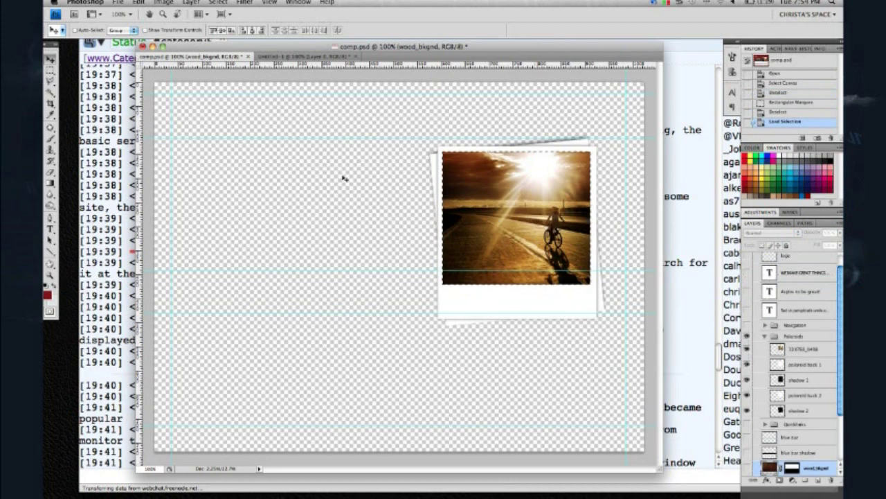
{"action": "left_click", "coordinate": [139, 2]}
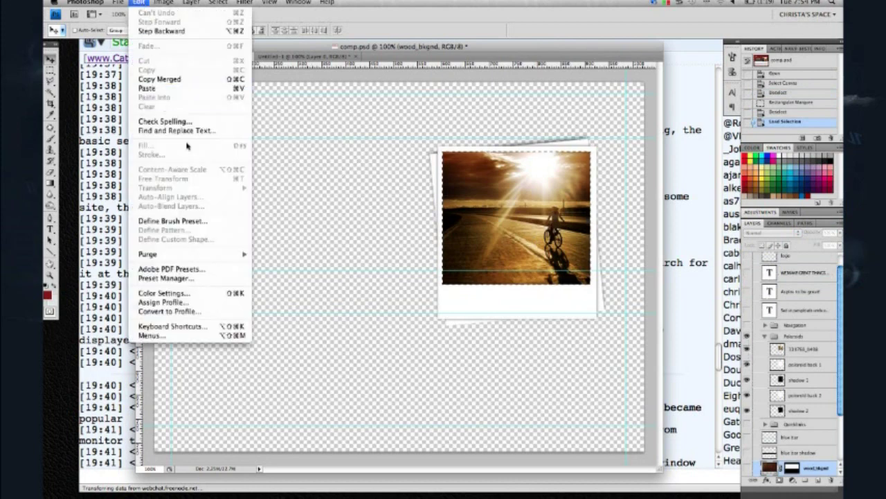
{"action": "left_click", "coordinate": [167, 79]}
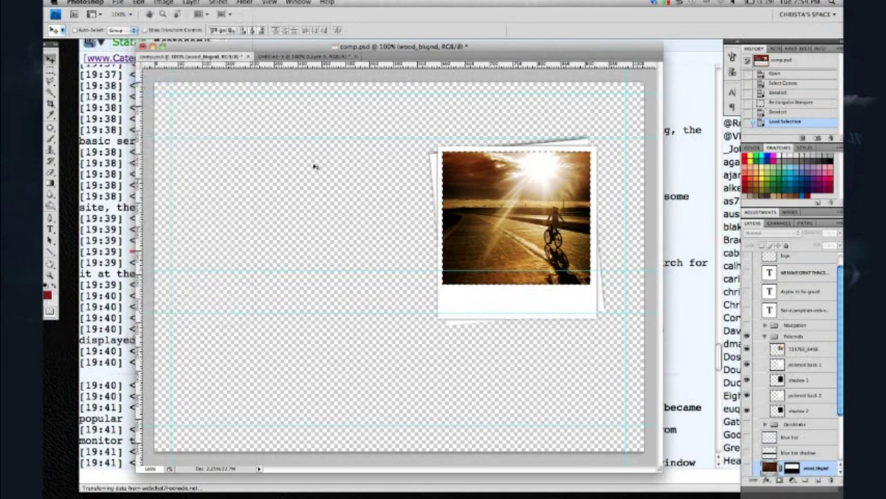
{"action": "left_click", "coordinate": [312, 57]}
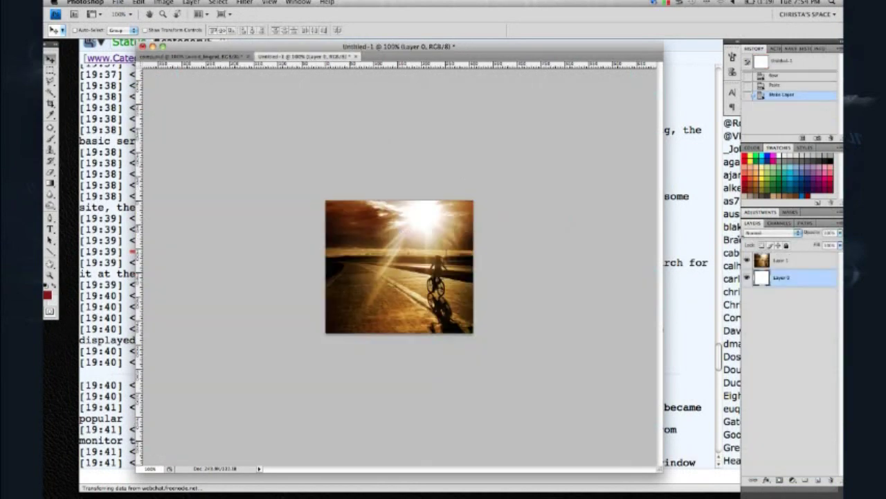
{"action": "key", "text": "super+w"}
Try another new document based on the clipboard size, then close it without pasting.
{"action": "left_click", "coordinate": [396, 146]}
{"action": "key", "text": "super+n"}
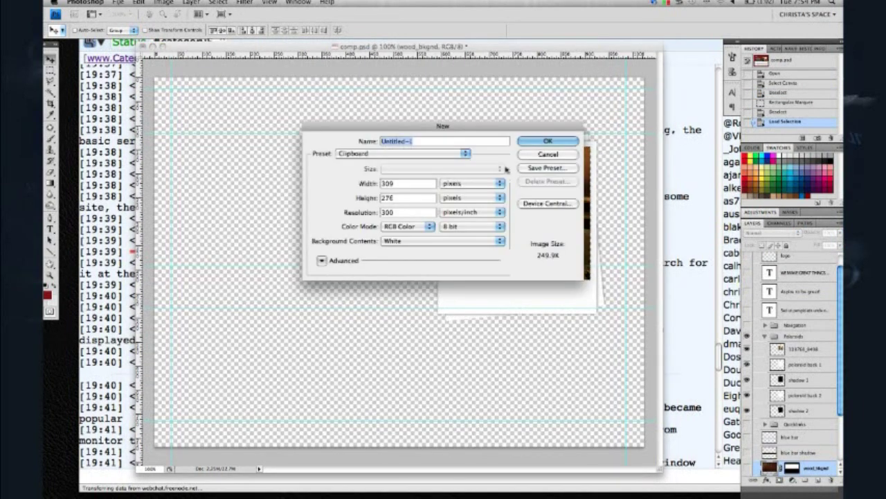
{"action": "left_click", "coordinate": [547, 155]}
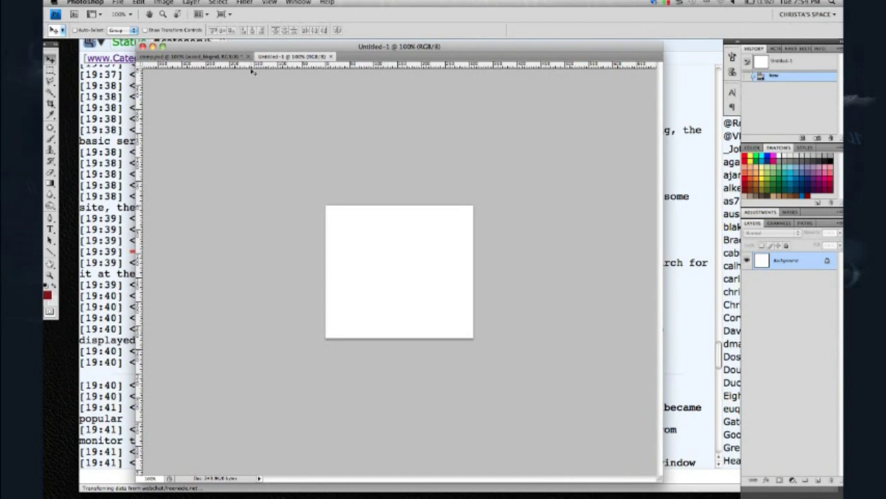
{"action": "key", "text": "super+w"}
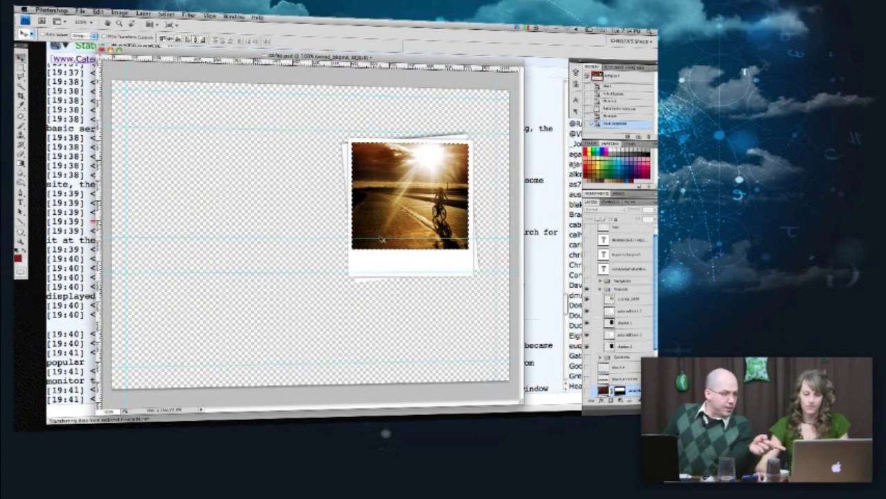
Deselect the photo, select the entire comp.psd canvas and copy the merged visible layers.
{"action": "key", "text": "super+d"}
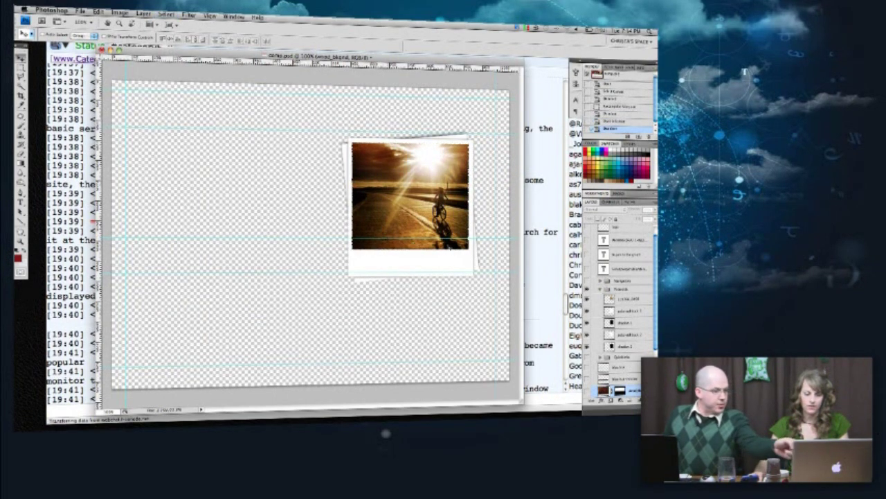
{"action": "key", "text": "super+a"}
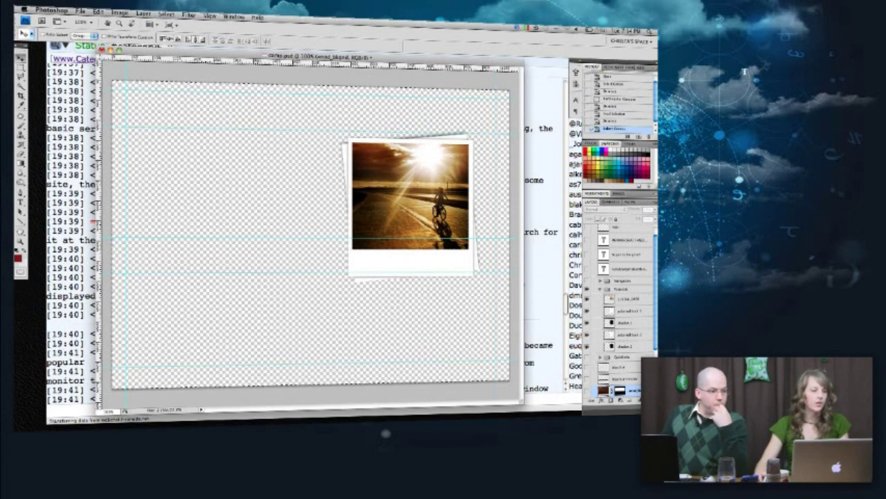
{"action": "left_click", "coordinate": [99, 12]}
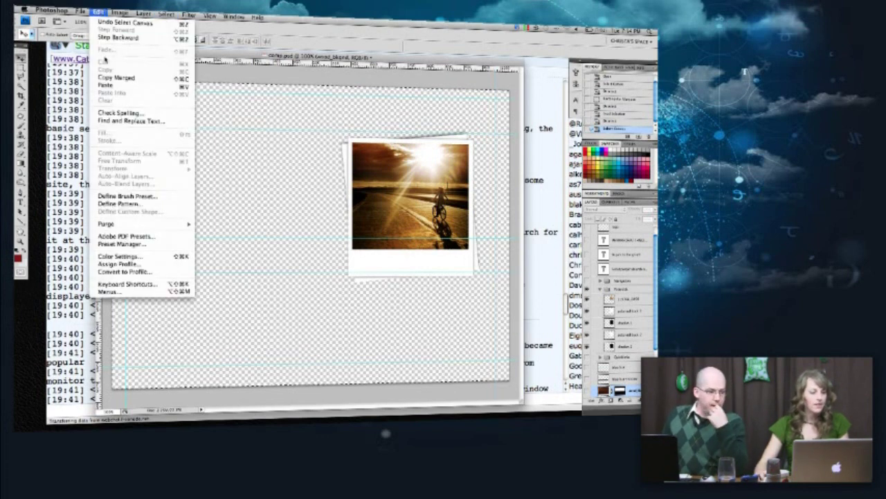
{"action": "left_click", "coordinate": [116, 77]}
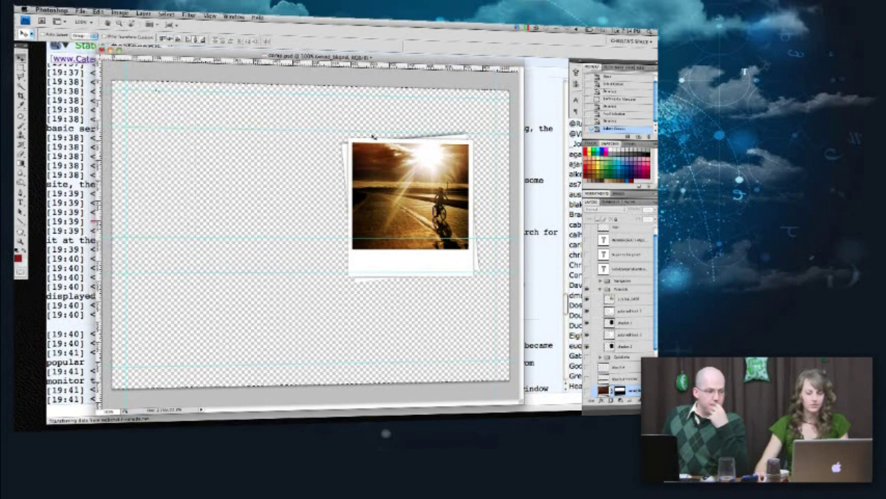
Create a new clipboard-sized document and paste the merged polaroid stack into it.
{"action": "key", "text": "super+n"}
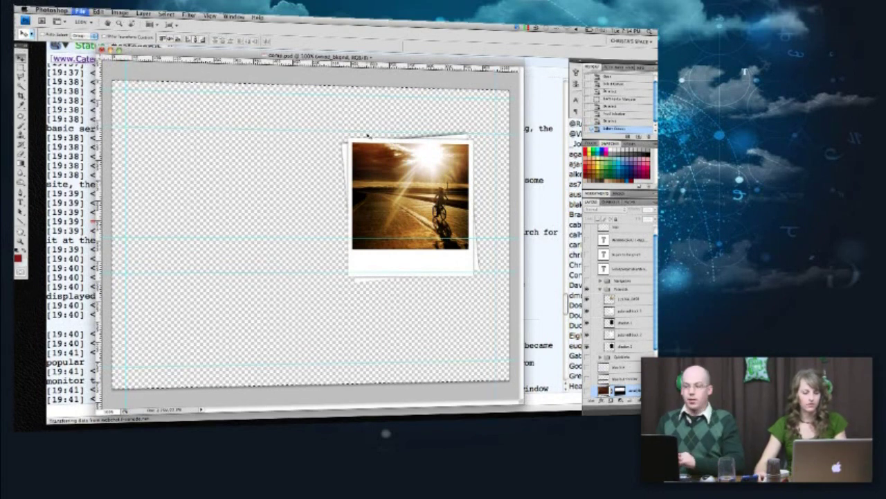
{"action": "left_click", "coordinate": [427, 138]}
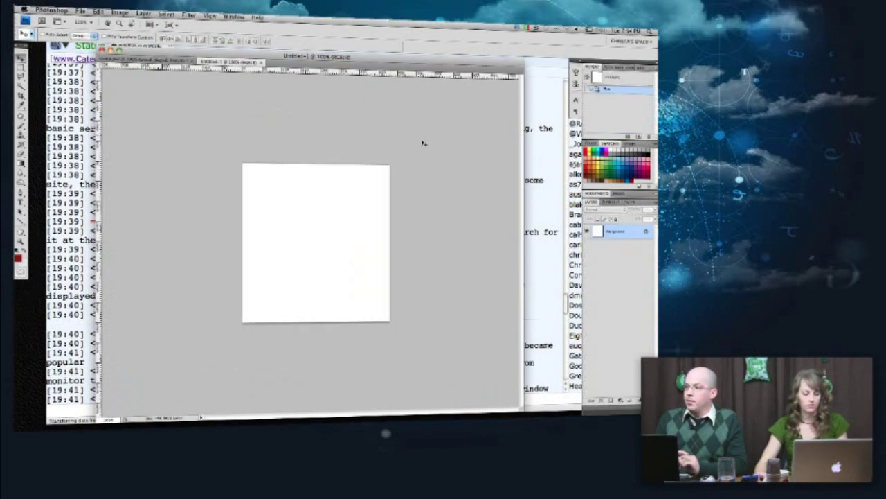
{"action": "key", "text": "super+v"}
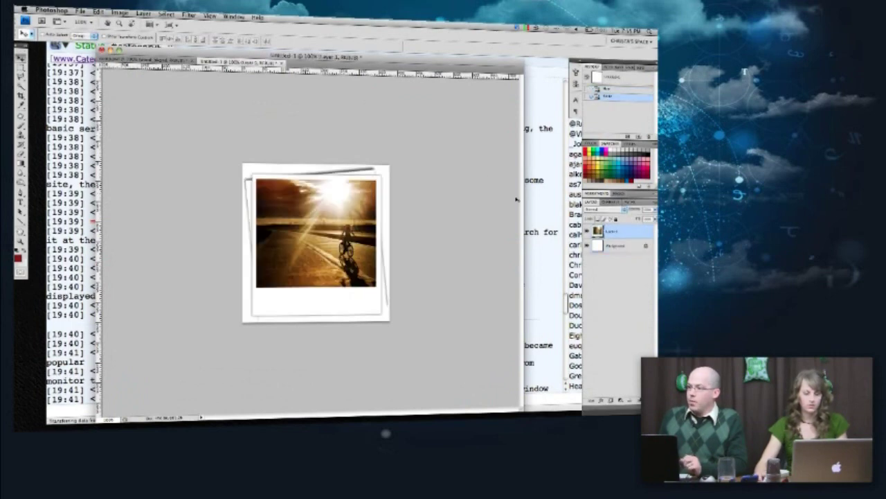
Convert the white Background into a regular layer and delete it to leave the polaroids on transparency.
{"action": "left_click", "coordinate": [628, 248]}
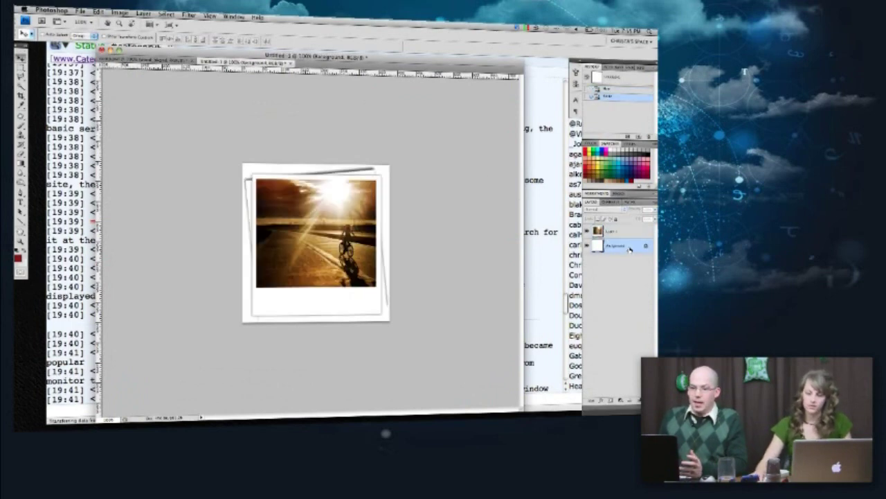
{"action": "double_click", "coordinate": [630, 250]}
{"action": "key", "text": "Return"}
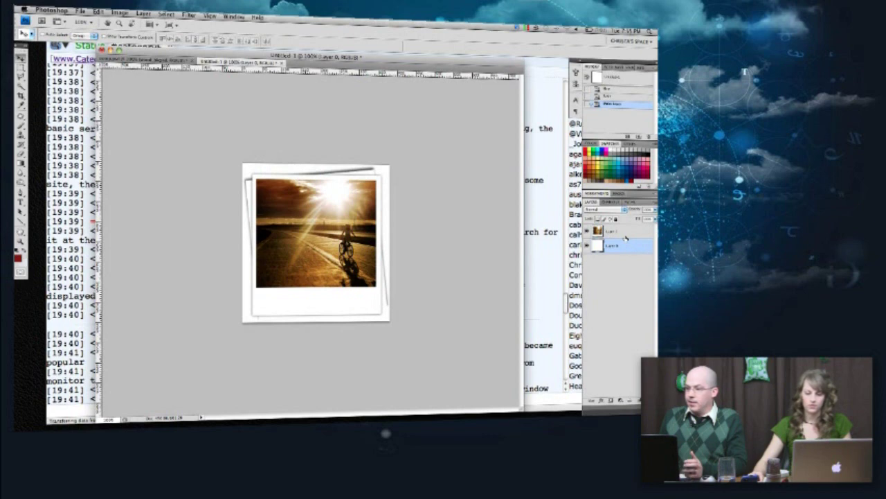
{"action": "left_click", "coordinate": [620, 399]}
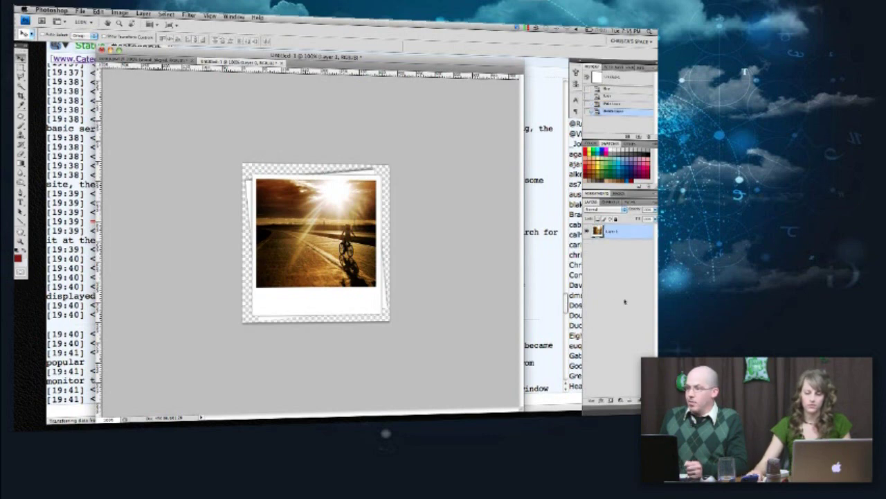
{"action": "left_click", "coordinate": [616, 279]}
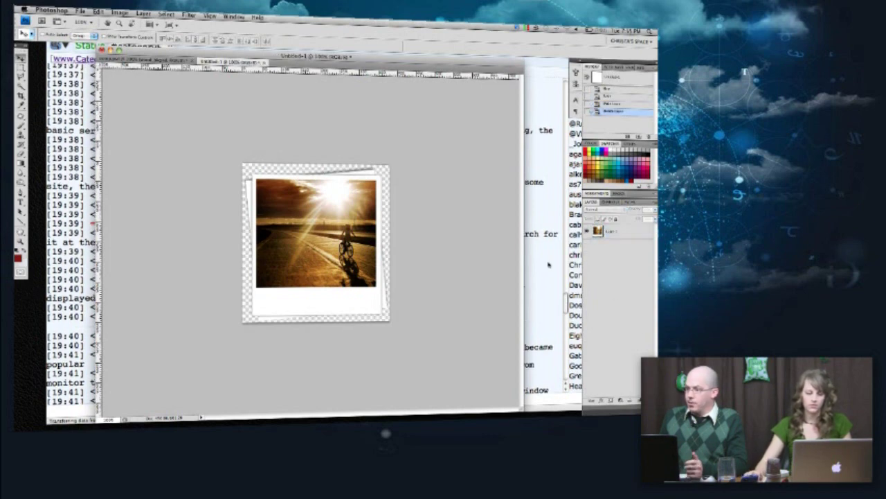
{"action": "left_click", "coordinate": [457, 250]}
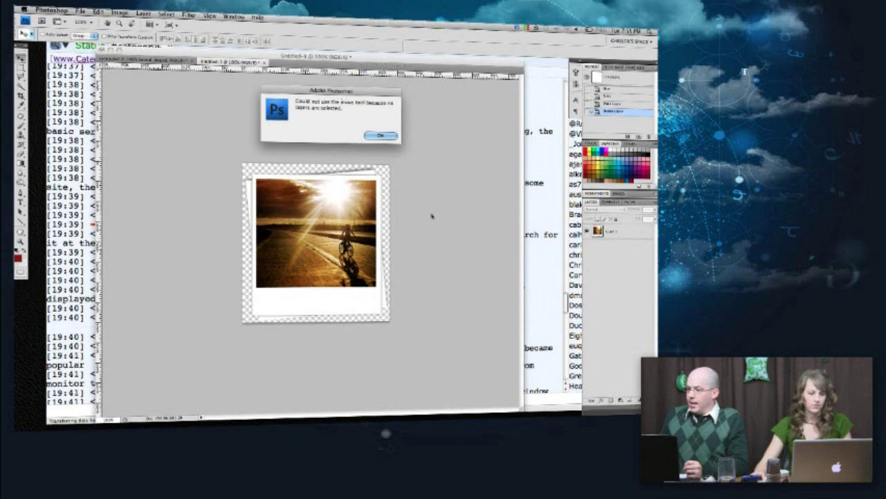
{"action": "left_click", "coordinate": [381, 136]}
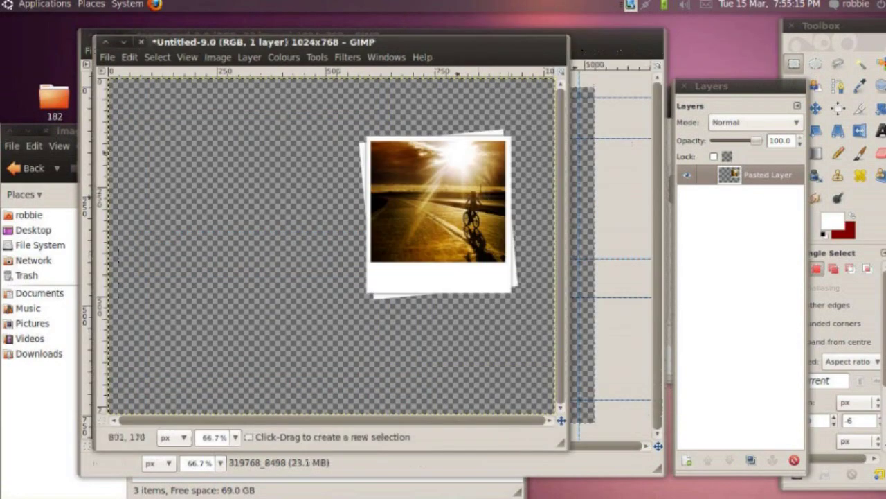
Enlarge the polaroid document's window and autocrop the image to trim the transparent area around the polaroid stack.
{"action": "left_click_drag", "start_coordinate": [562, 443], "coordinate": [716, 461]}
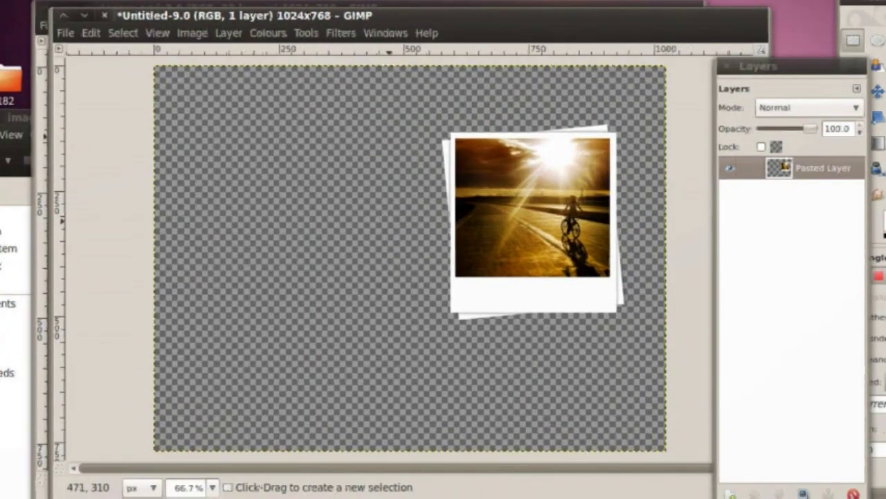
{"action": "right_click", "coordinate": [400, 228]}
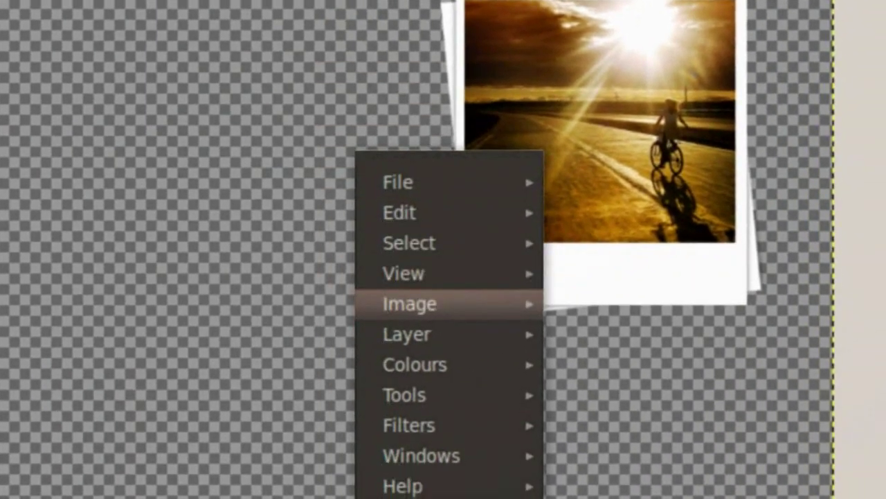
{"action": "mouse_move", "coordinate": [404, 232]}
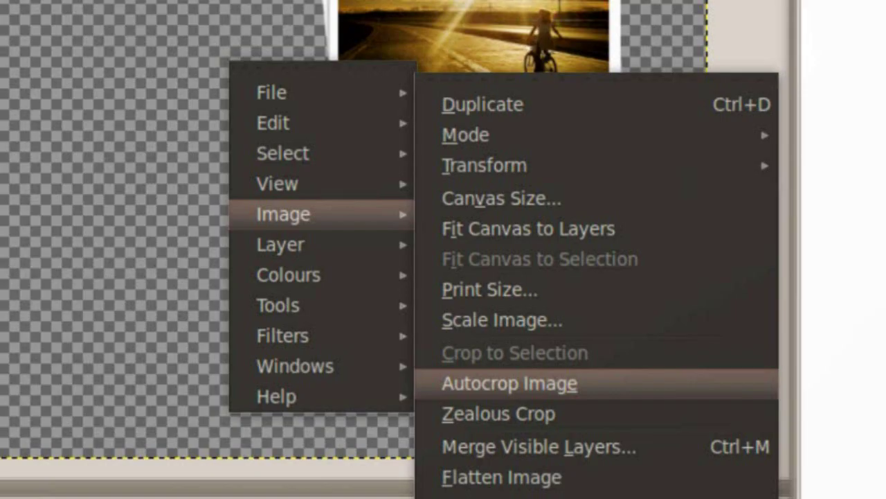
{"action": "left_click", "coordinate": [508, 382]}
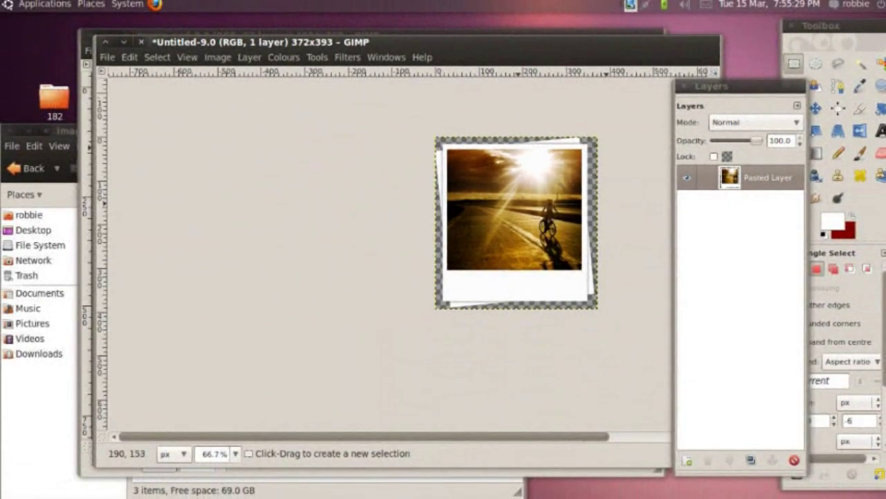
Save the cropped image as polaroids.png in the Web Site images folder, with PNG compression level 9.
{"action": "right_click", "coordinate": [530, 220]}
{"action": "mouse_move", "coordinate": [550, 230]}
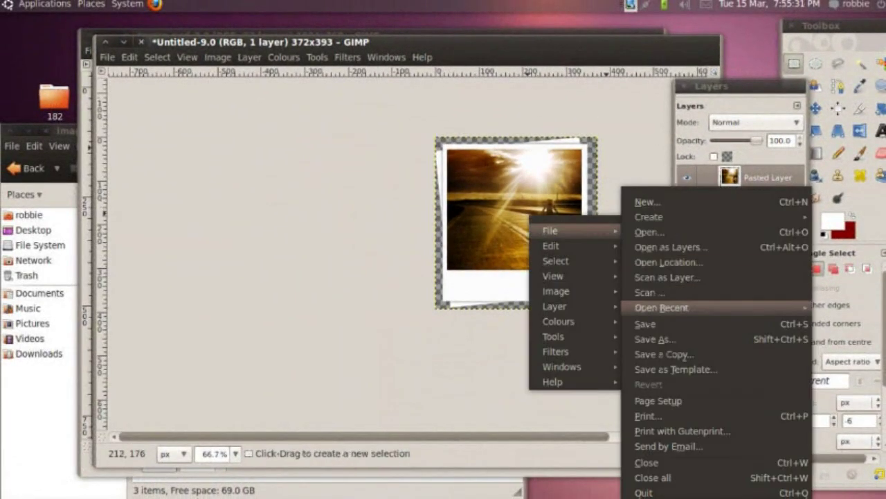
{"action": "left_click", "coordinate": [655, 339]}
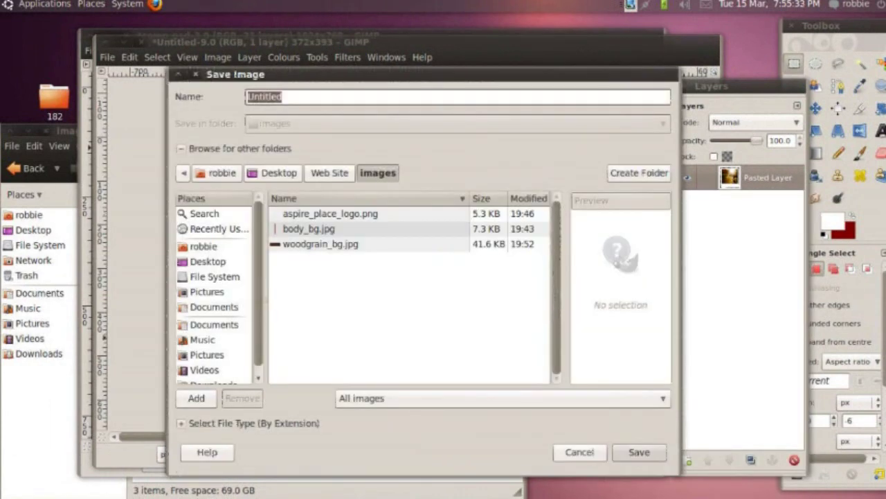
{"action": "type", "text": "polaroids.png"}
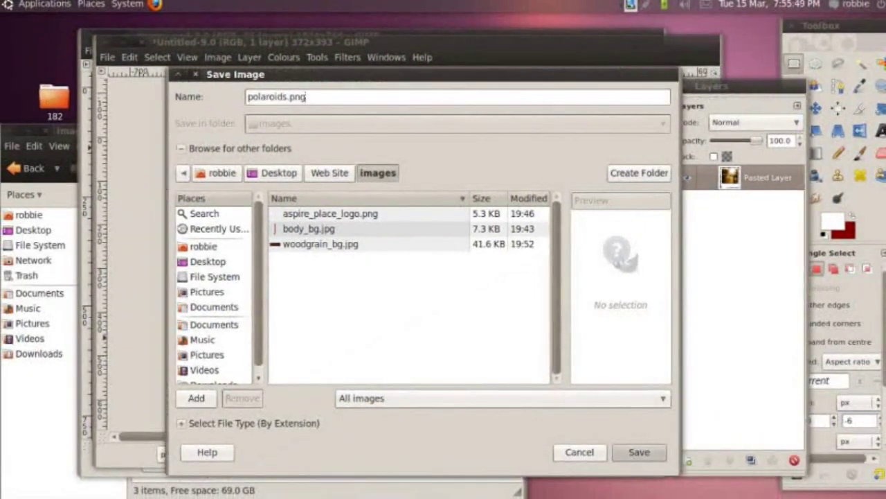
{"action": "key", "text": "Return"}
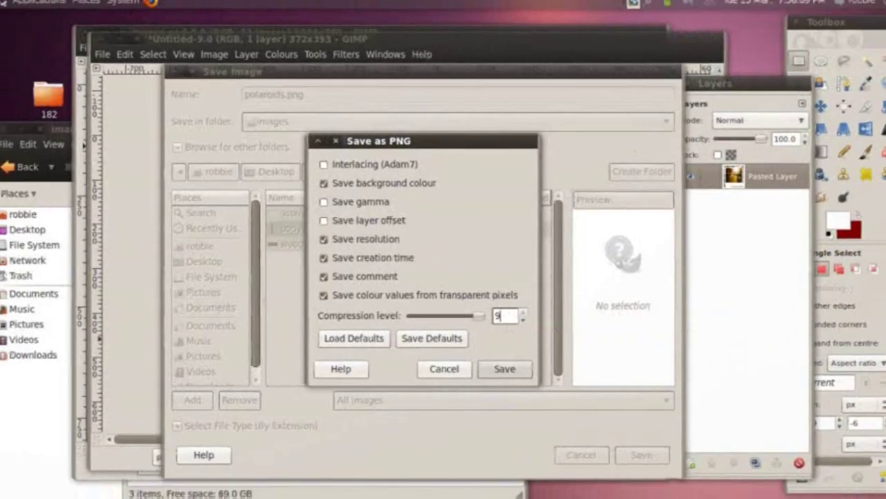
{"action": "left_click", "coordinate": [507, 400]}
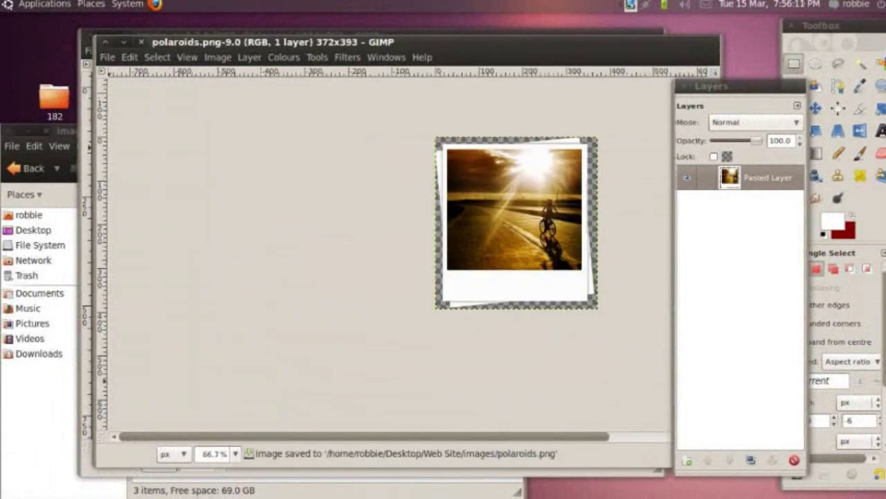
Switch to the File Browser, view polaroids.png from the images folder in the image viewer, and close the viewer.
{"action": "left_click", "coordinate": [43, 392]}
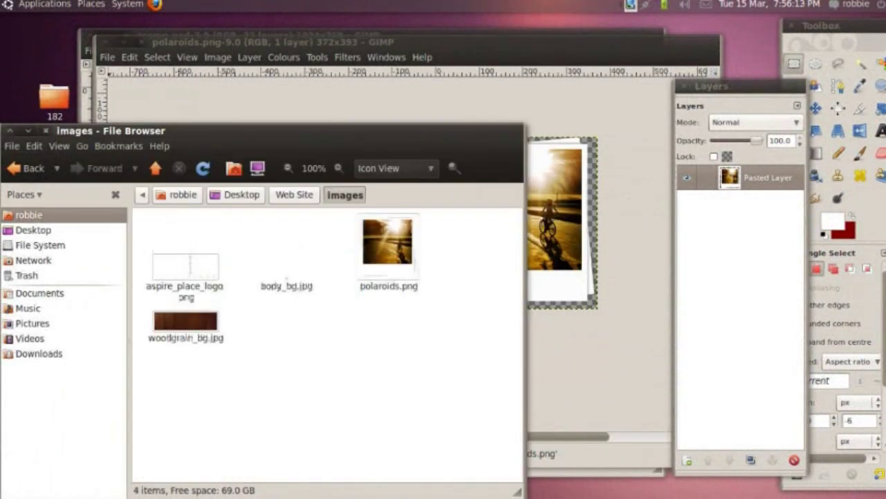
{"action": "double_click", "coordinate": [387, 243]}
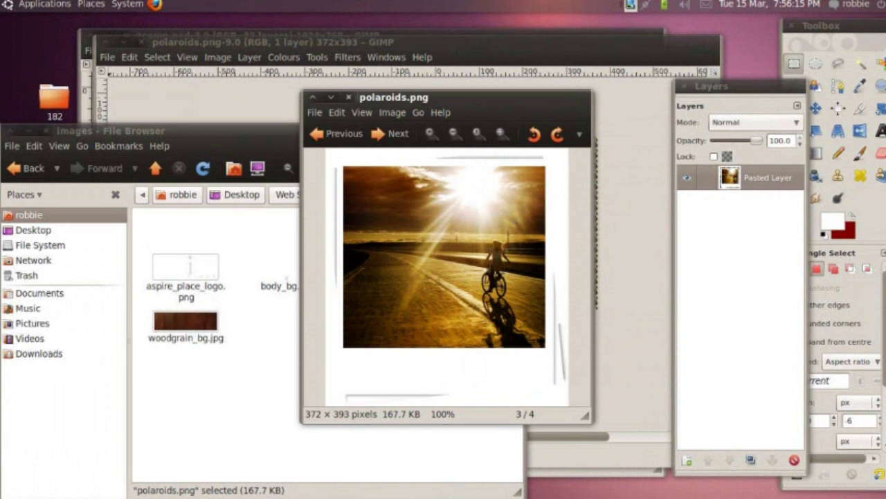
{"action": "key", "text": "ctrl+w"}
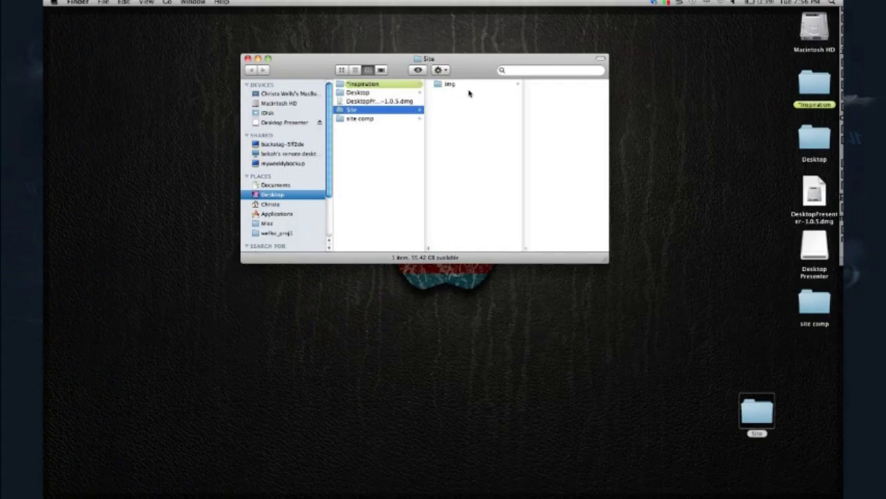
In Finder, open the Site folder's img subfolder and preview polaroids.png.
{"action": "left_click", "coordinate": [466, 86]}
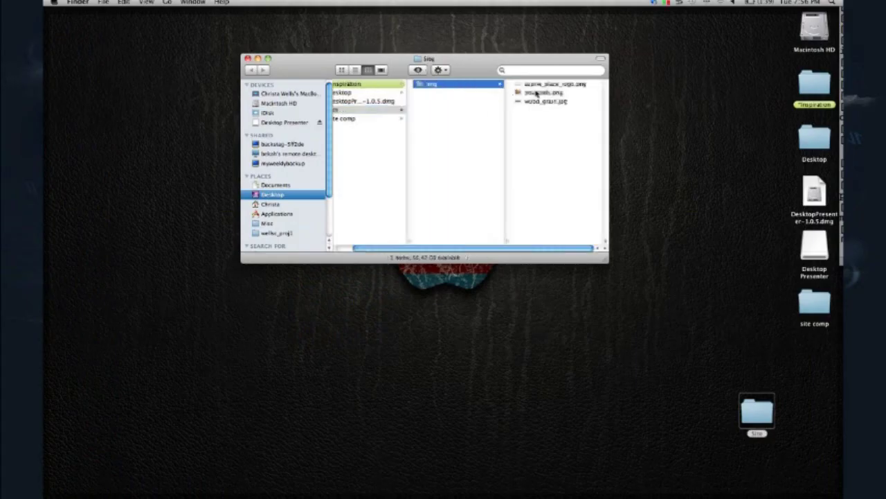
{"action": "left_click", "coordinate": [540, 94]}
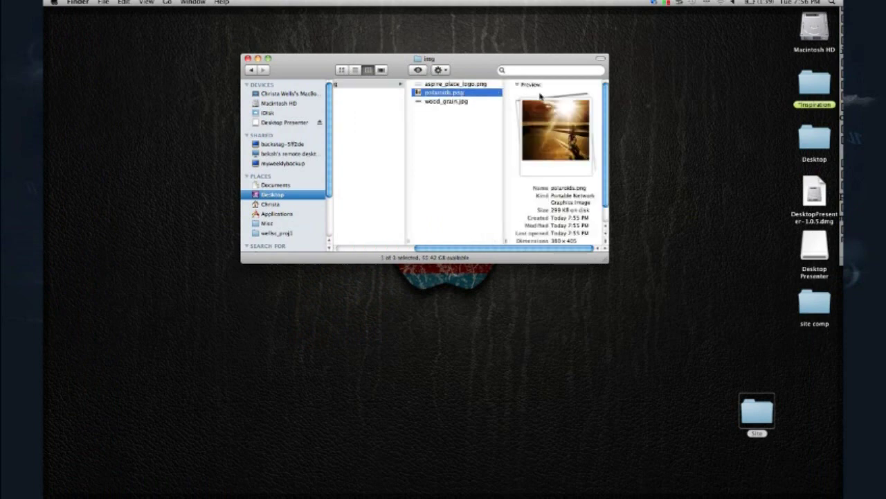